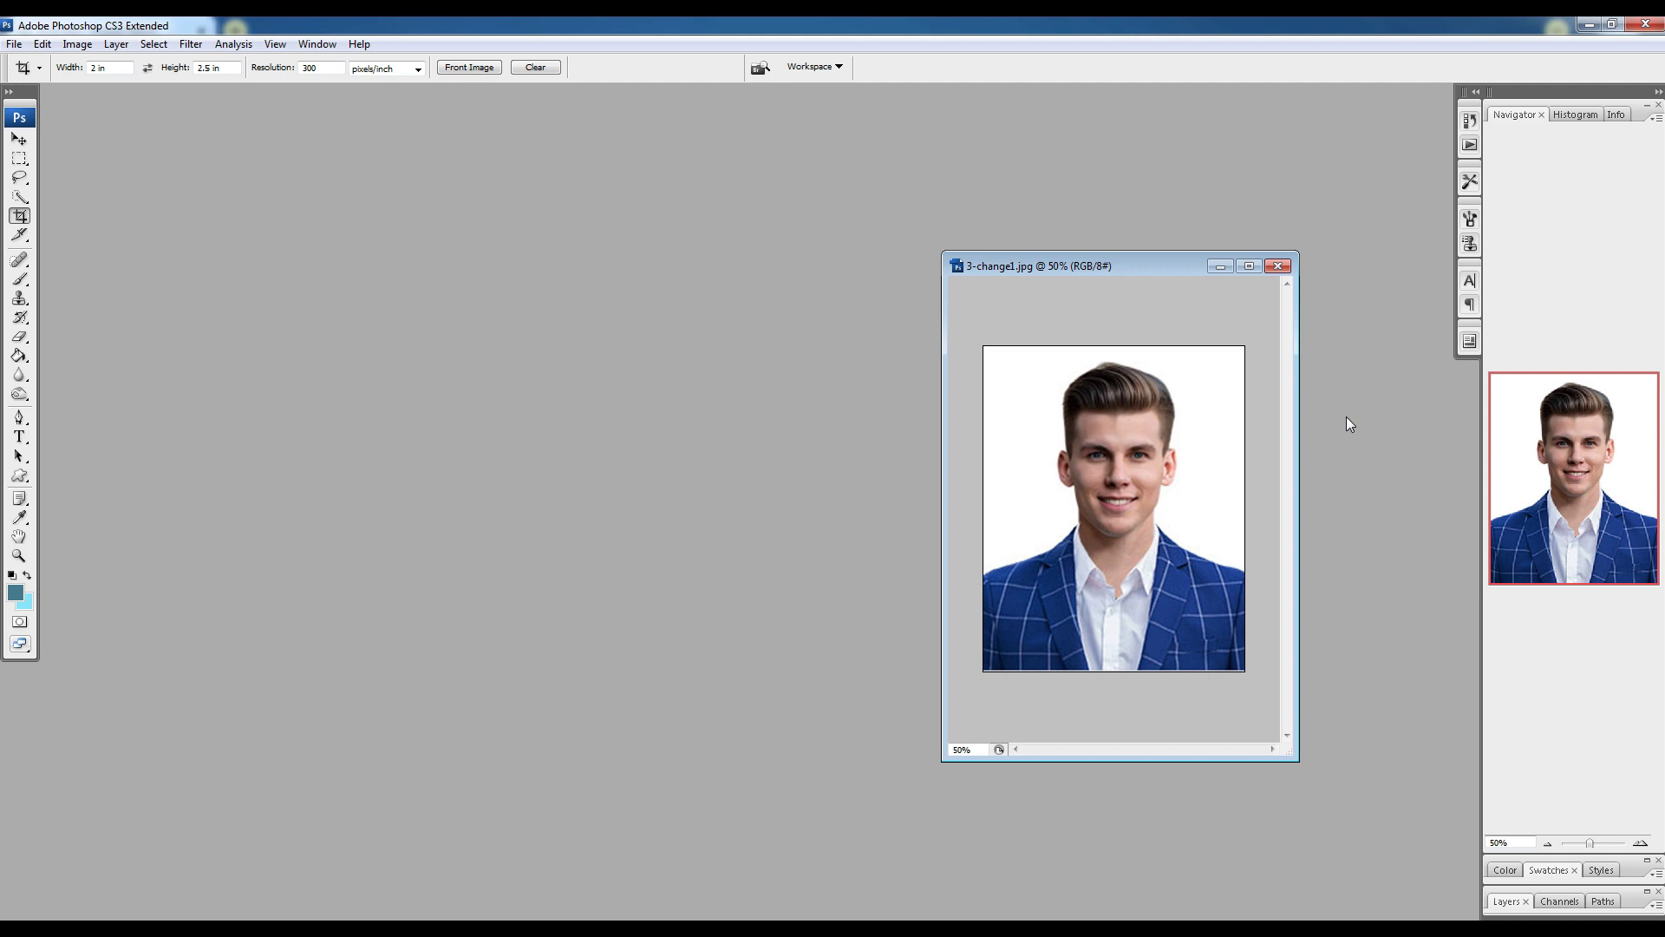
# - Move the 3-change1.jpg portrait window toward the centre of the workspace
pyautogui.moveTo(1138, 268); pyautogui.dragTo(1031, 303)
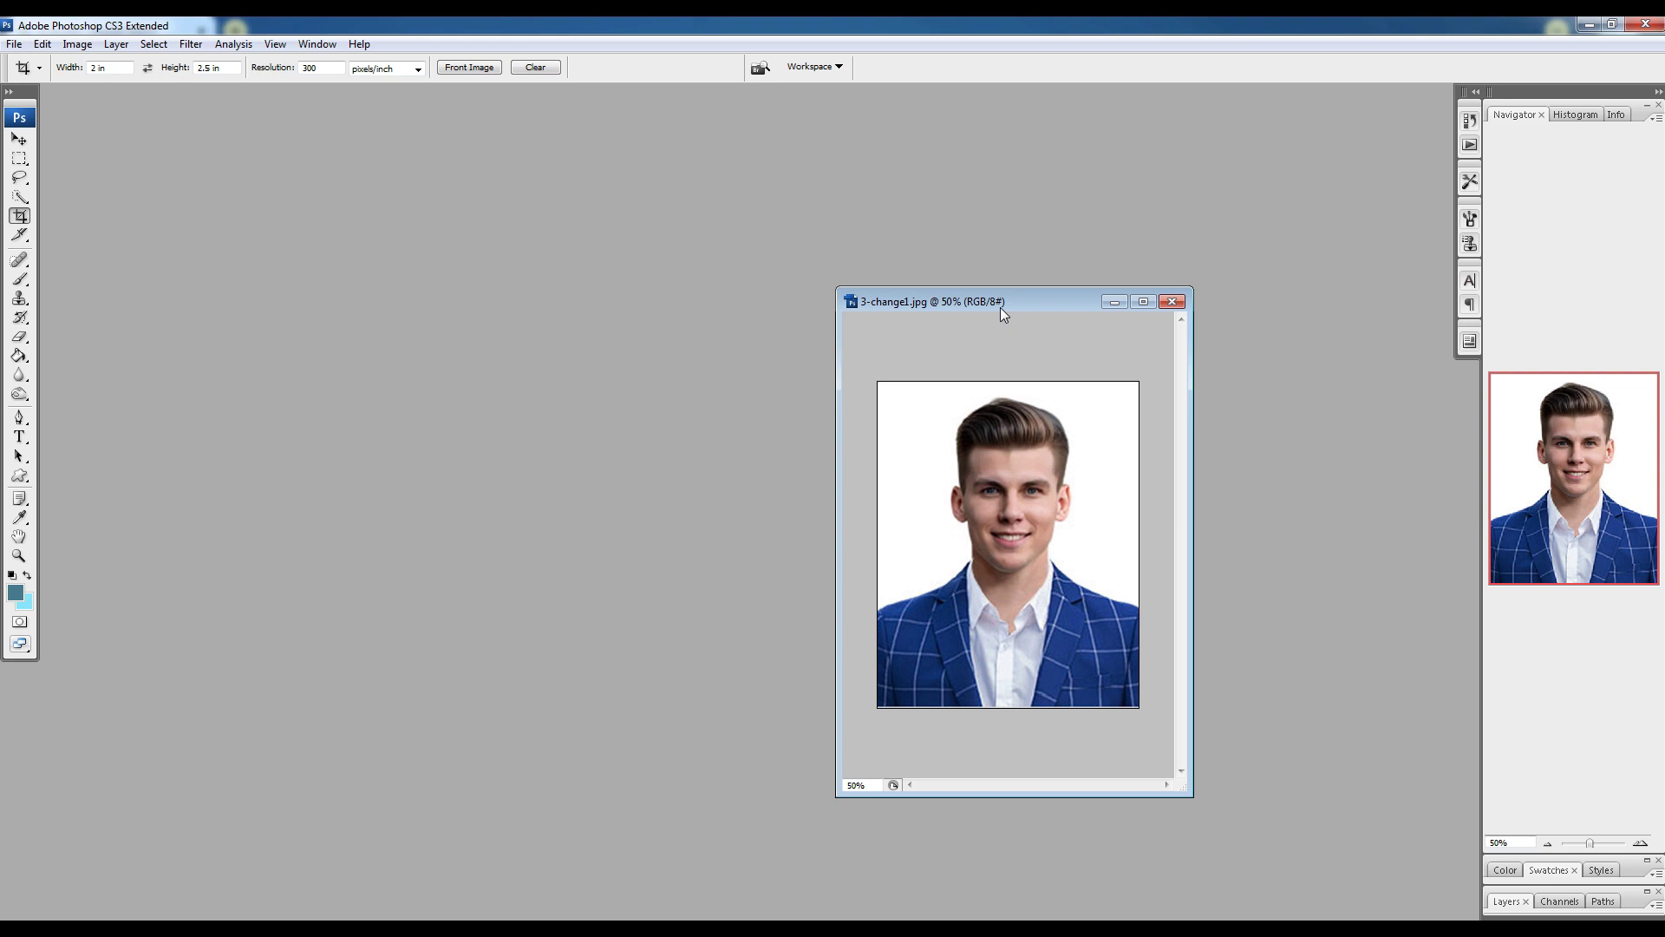
# - Create a new blank document from the Photo preset at Landscape 4 x 6
pyautogui.click(15, 48)
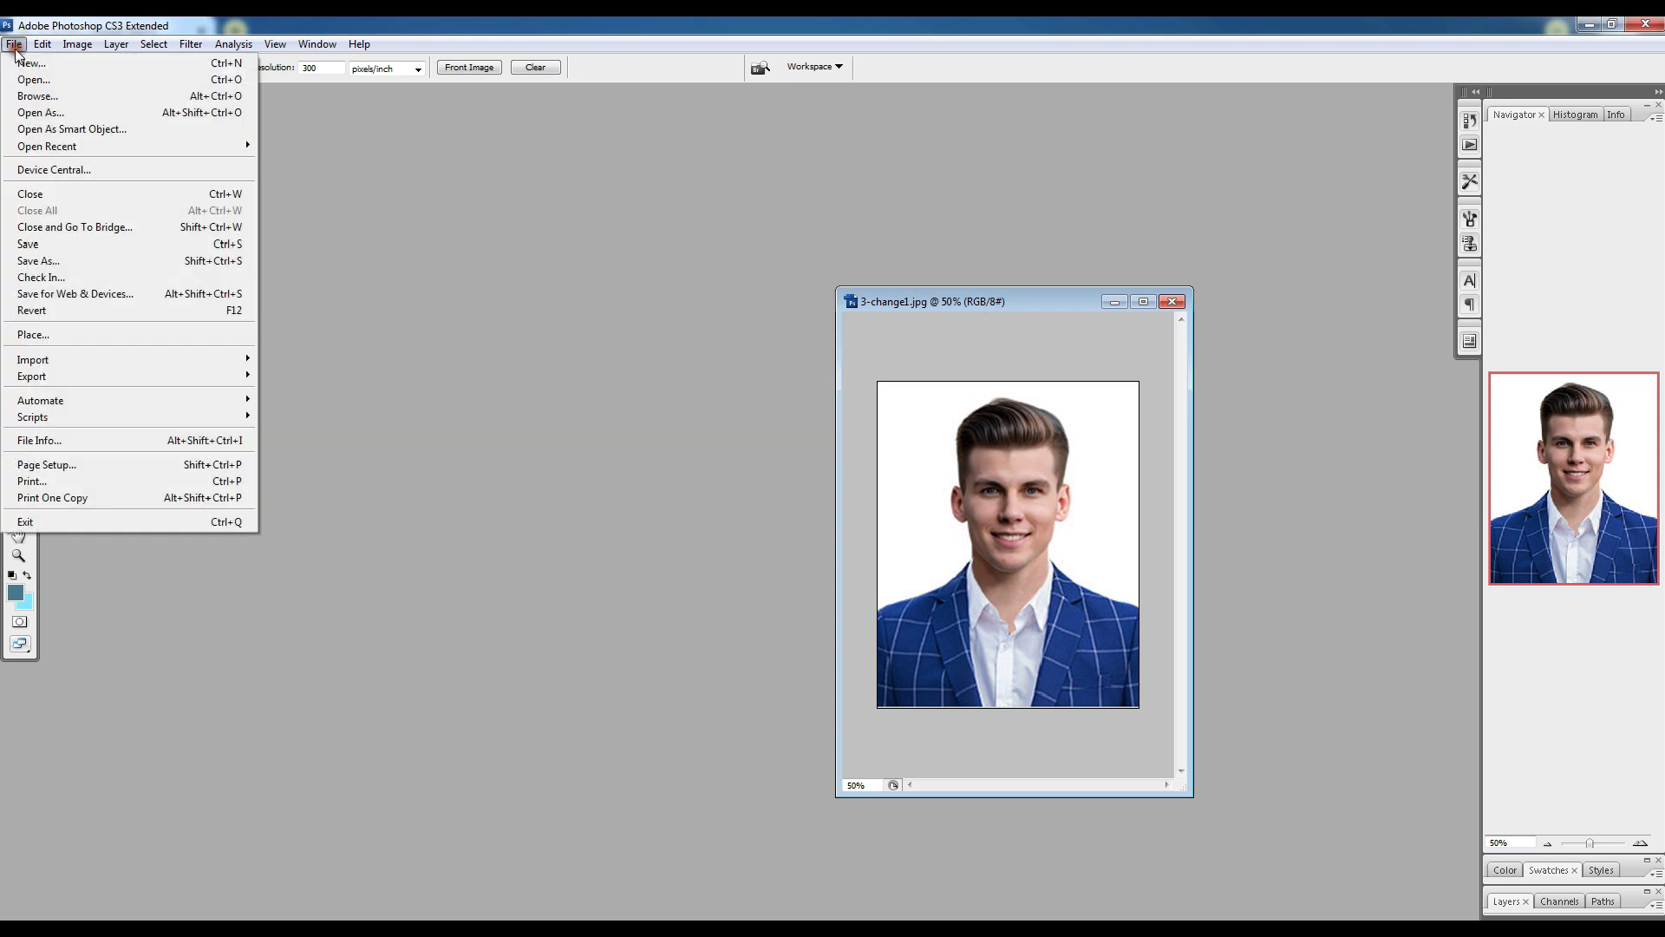
pyautogui.click(26, 59)
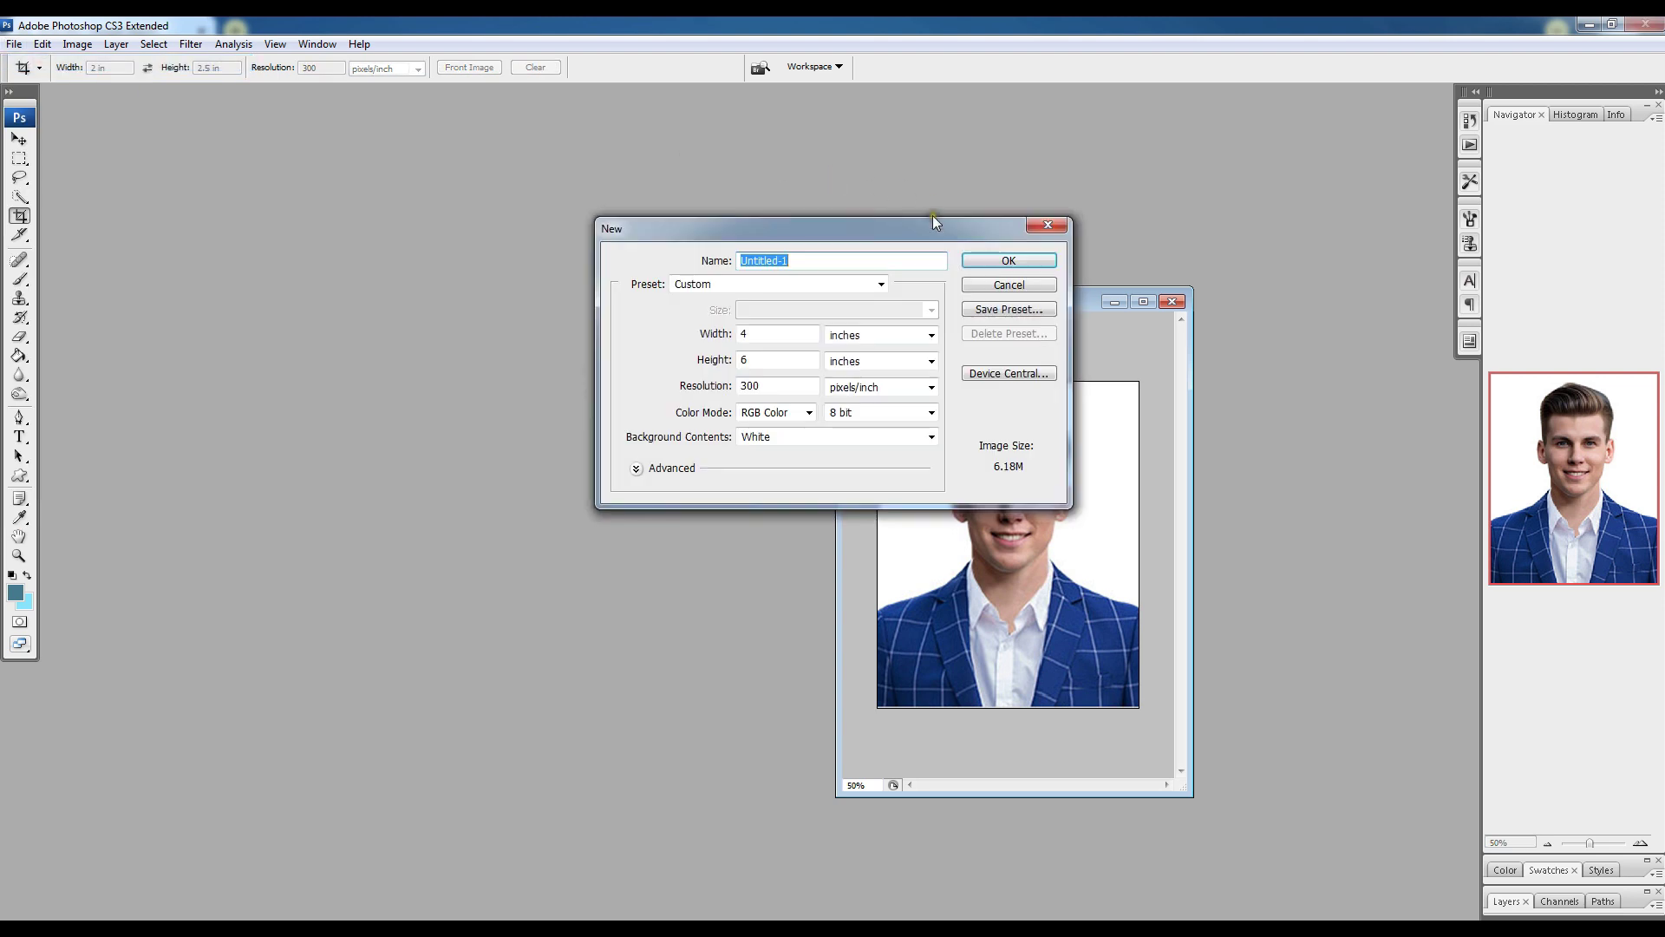
pyautogui.moveTo(815, 222); pyautogui.dragTo(547, 197)
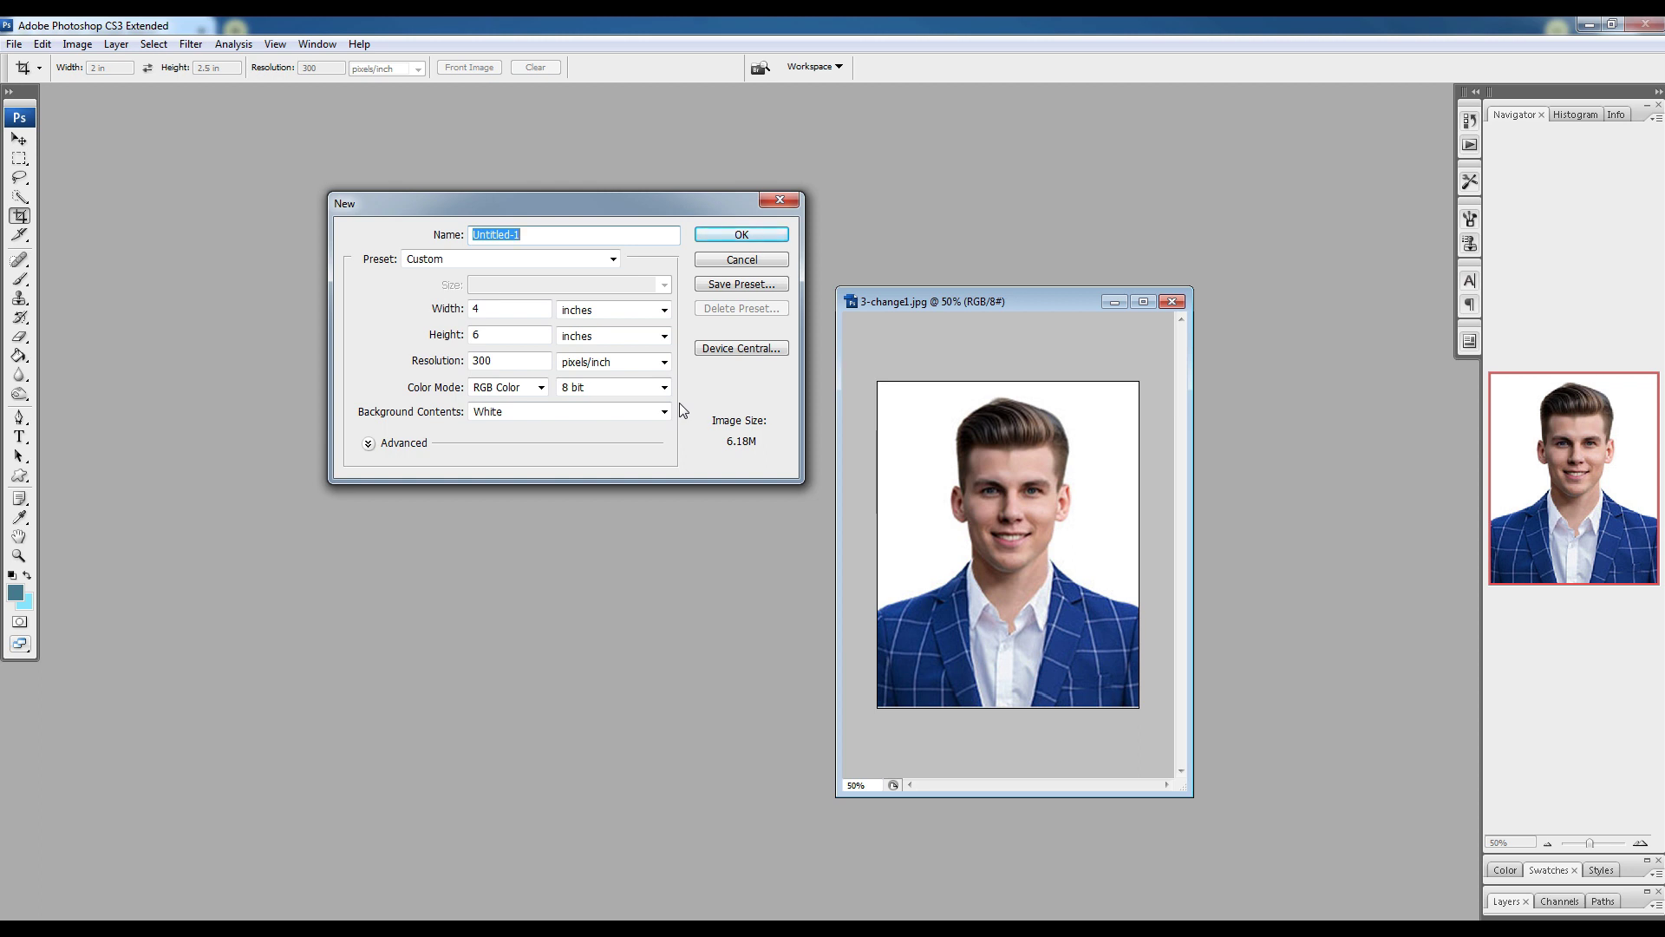
pyautogui.click(651, 420)
pyautogui.click(440, 258)
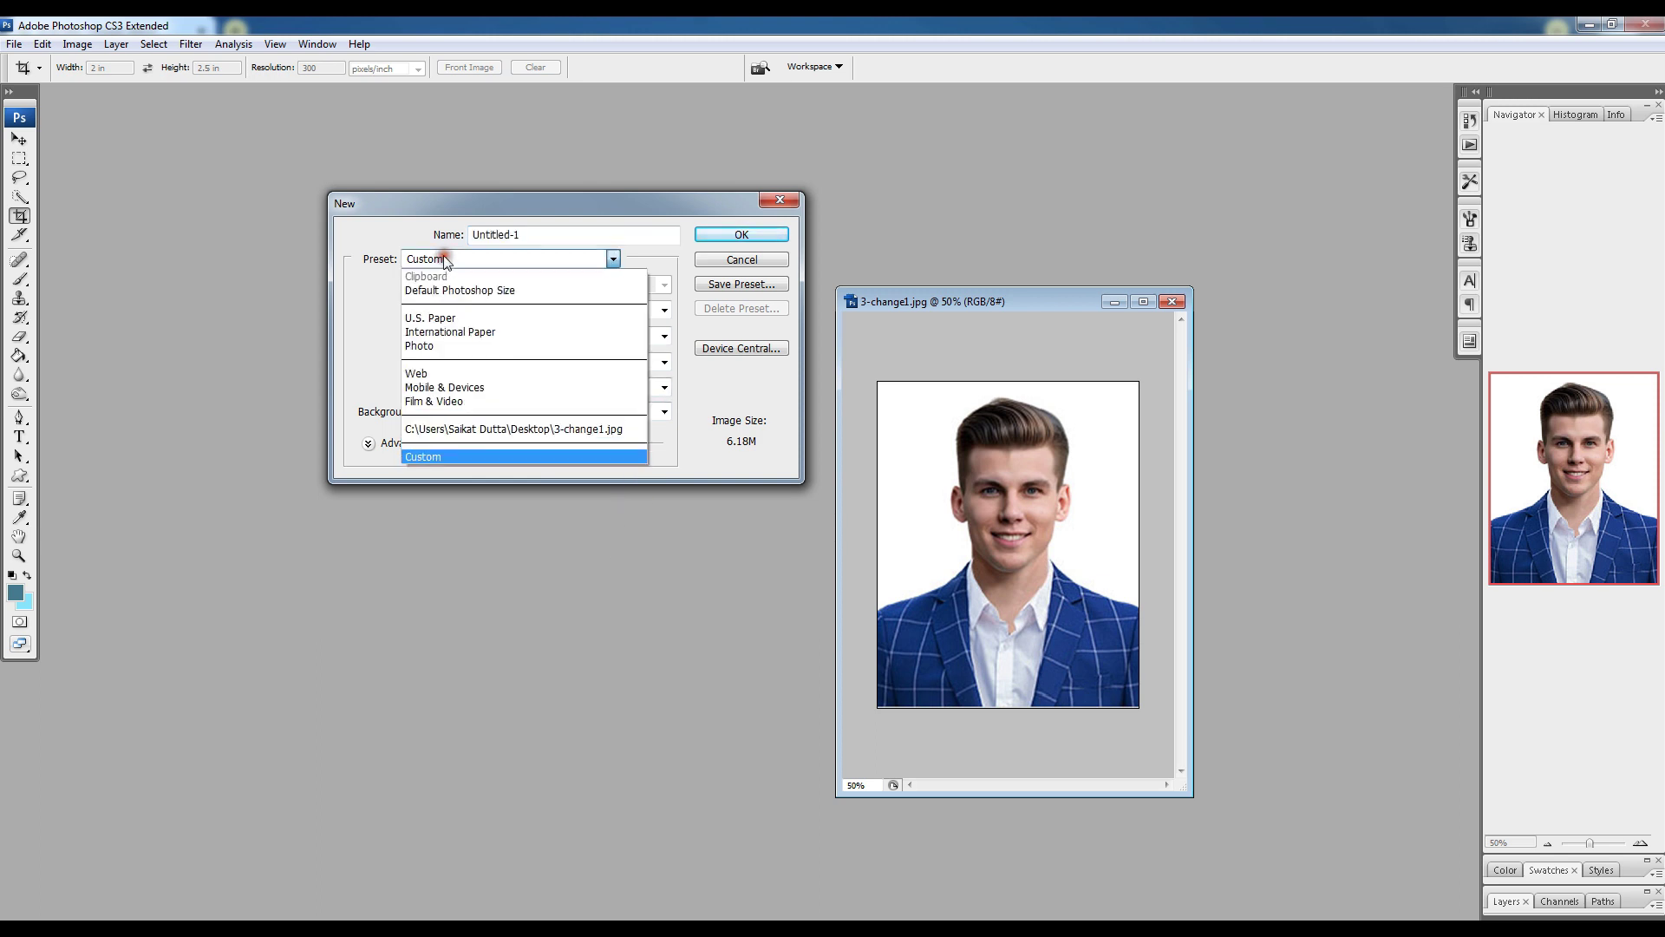
pyautogui.click(449, 346)
pyautogui.click(663, 284)
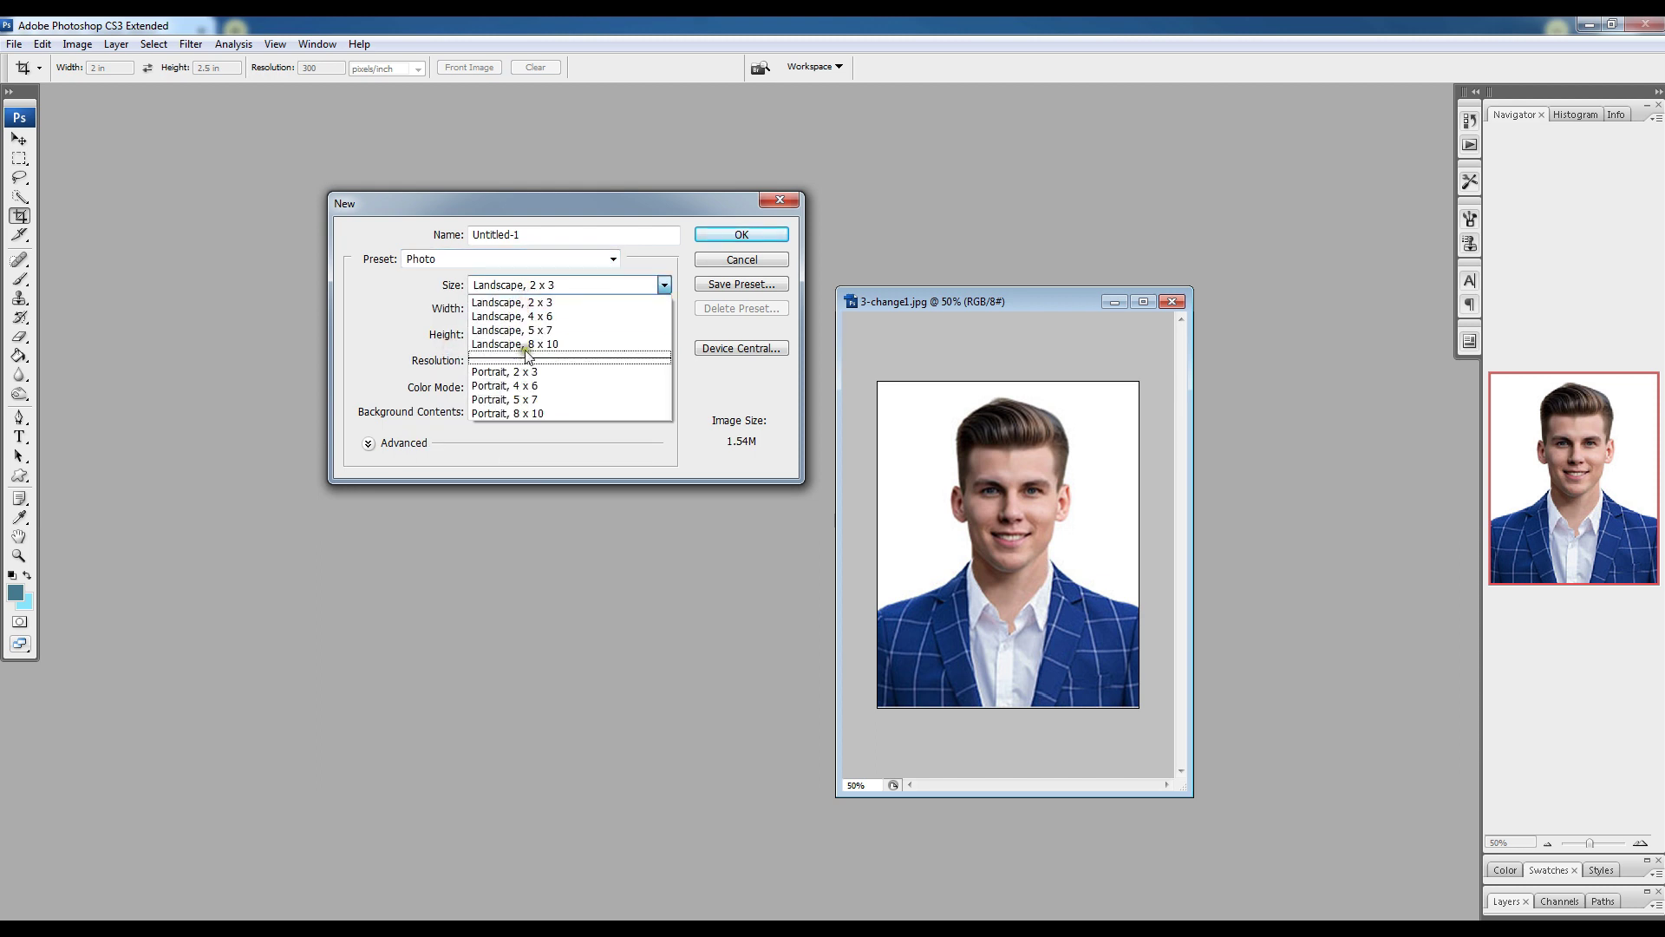
pyautogui.click(542, 316)
pyautogui.click(748, 233)
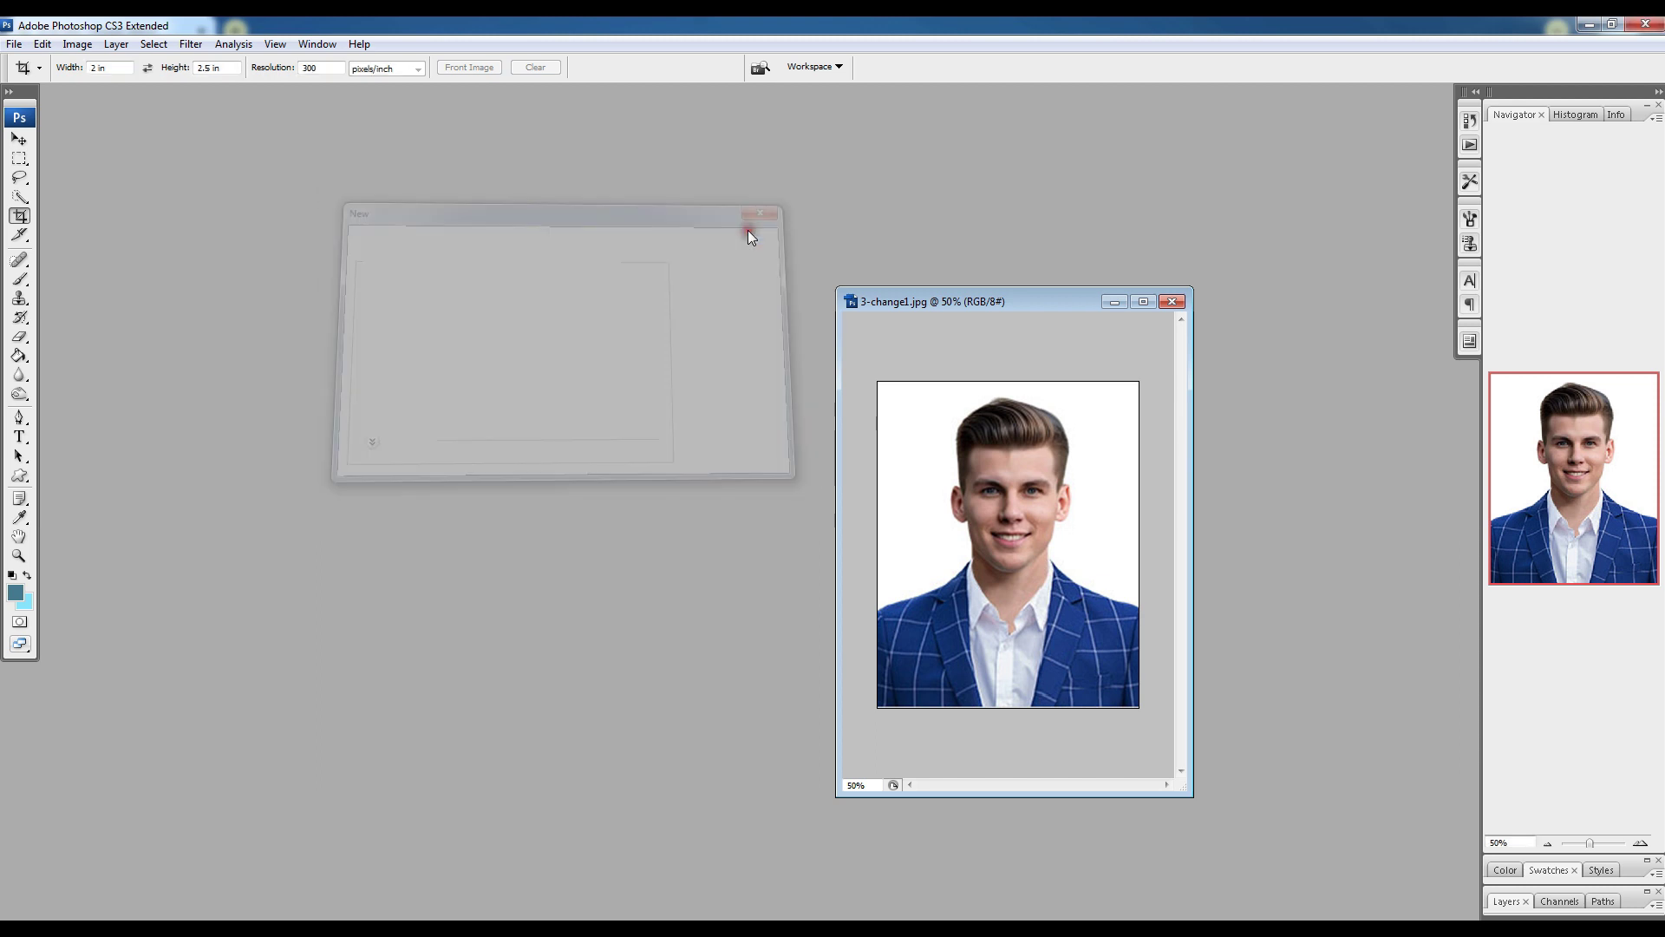
# - Zoom the new sheet to 50% and place the portrait window beside it
pyautogui.click(1547, 842)
pyautogui.click(1184, 373)
pyautogui.moveTo(1034, 302)
pyautogui.mouseDown()
pyautogui.moveTo(1092, 279)
pyautogui.moveTo(934, 208)
pyautogui.mouseUp()
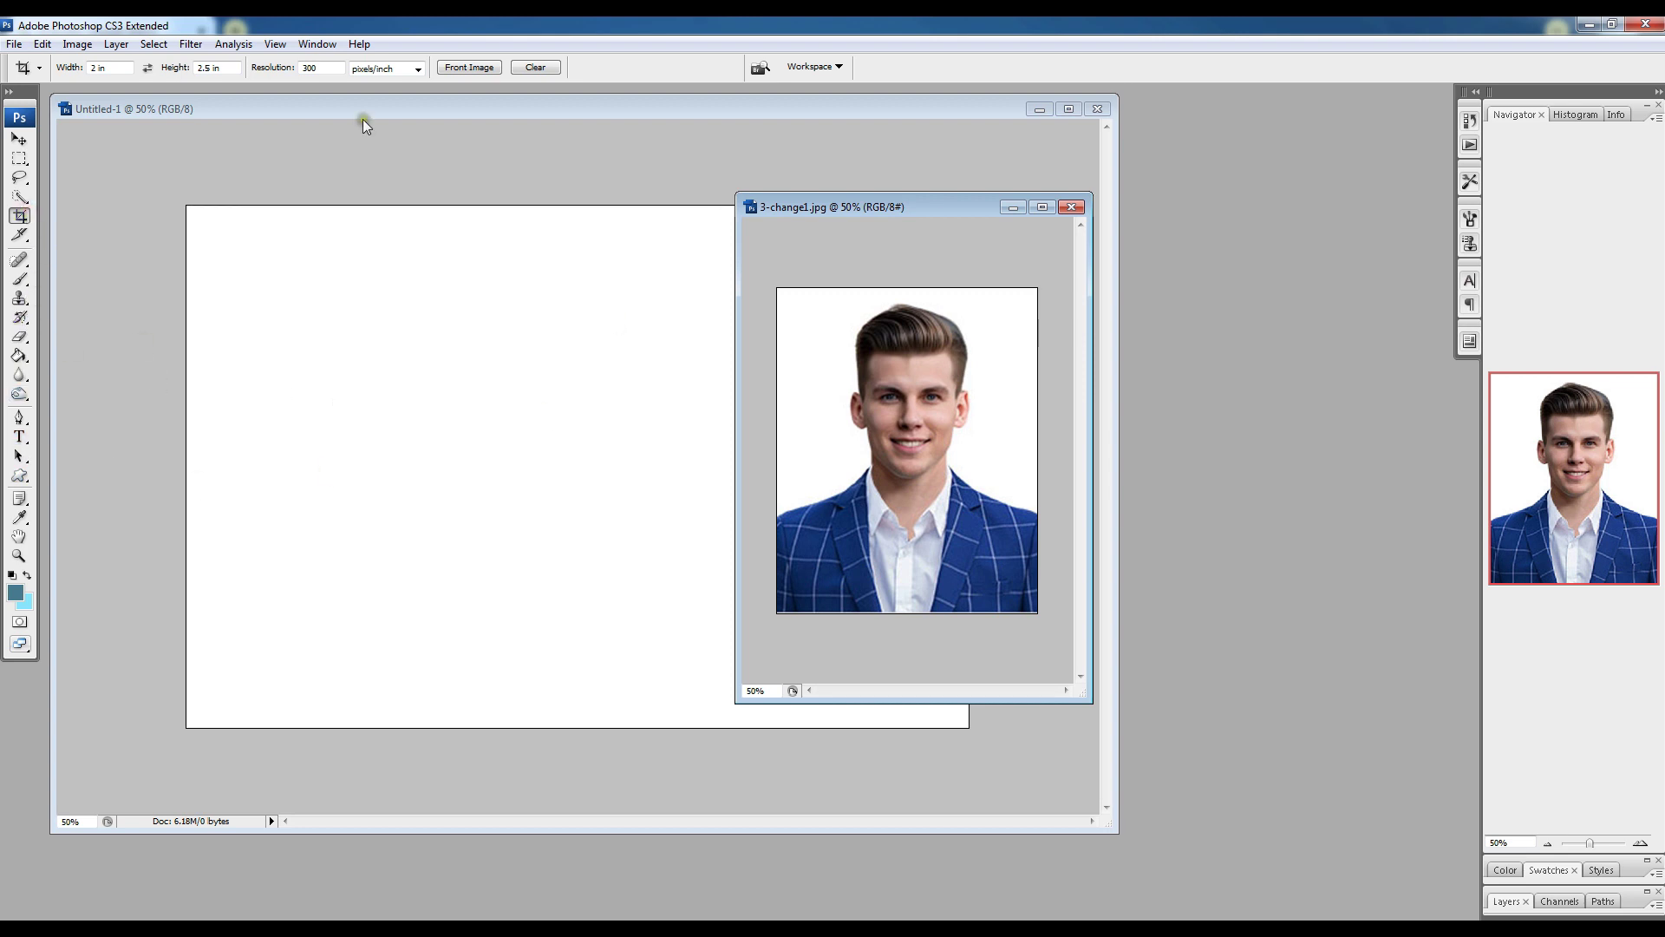
# - Enter 1.1 in as the crop width and 1.35 in as the crop height
pyautogui.click(102, 68)
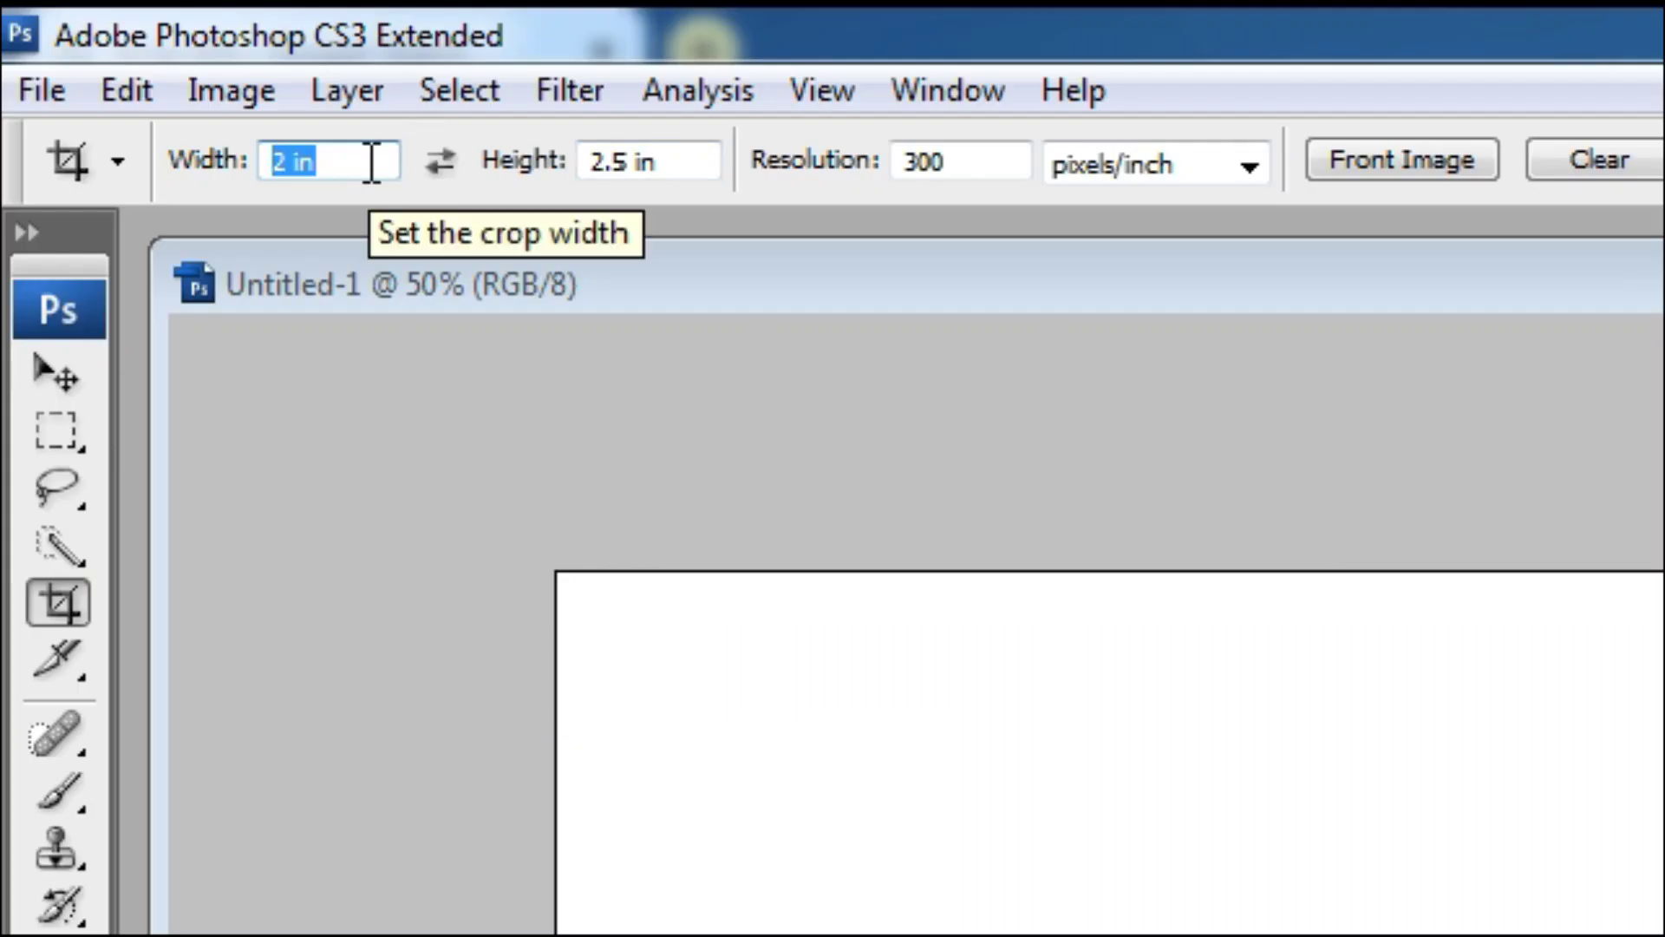
pyautogui.write('1.1')
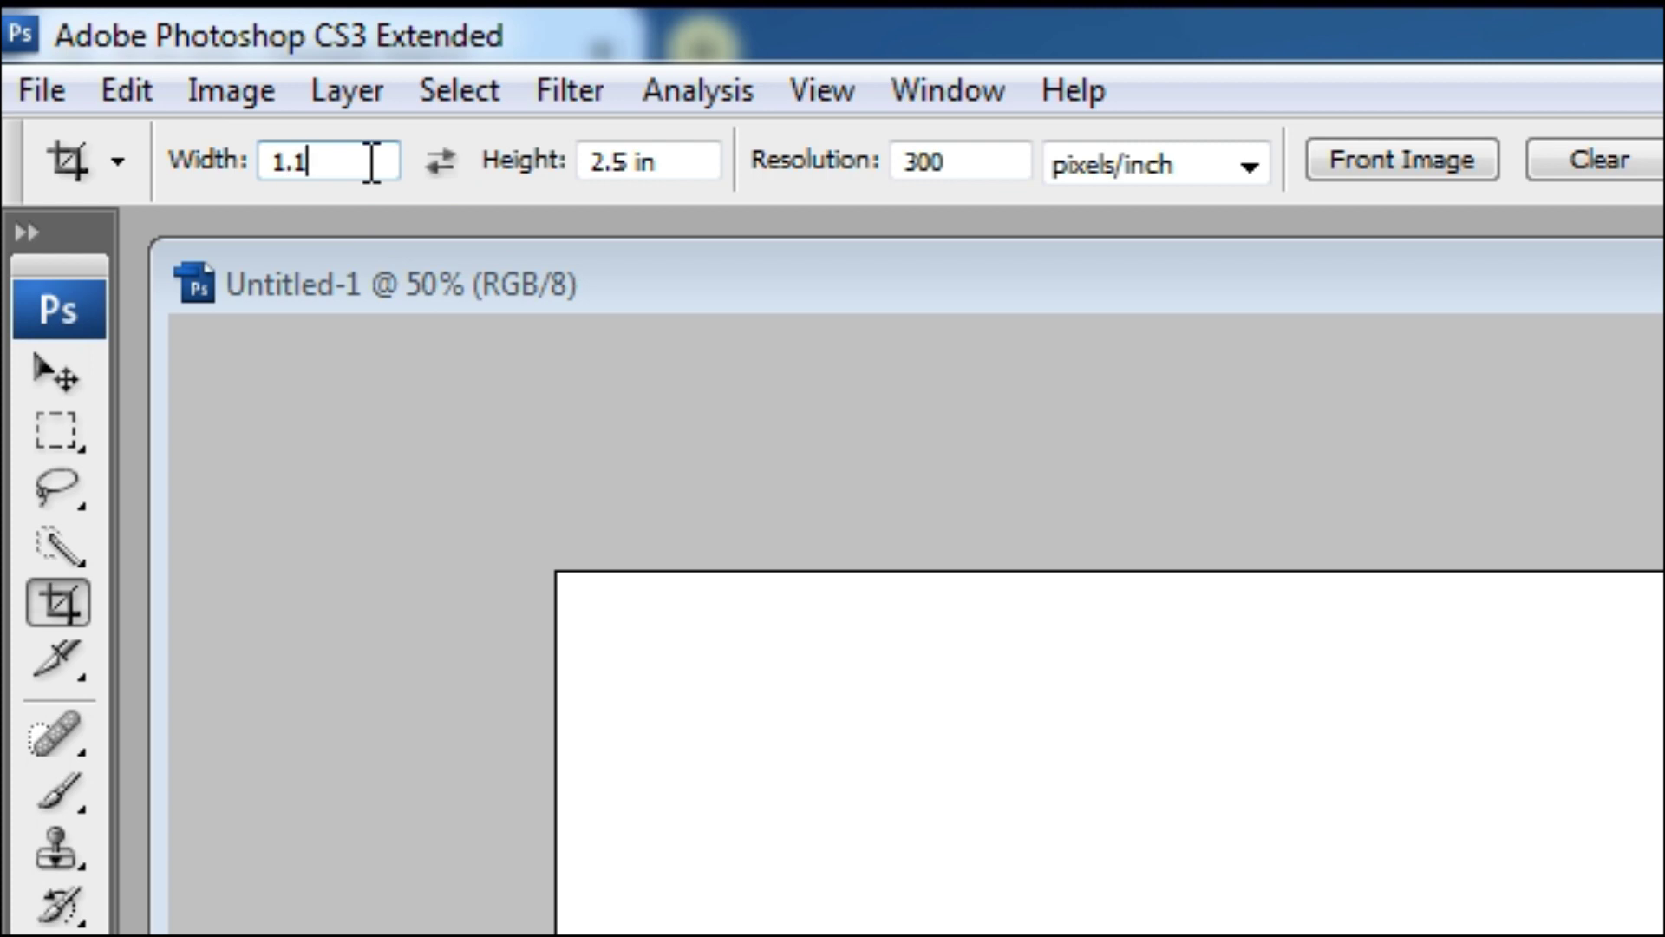
pyautogui.press('Tab')
pyautogui.write('1.35')
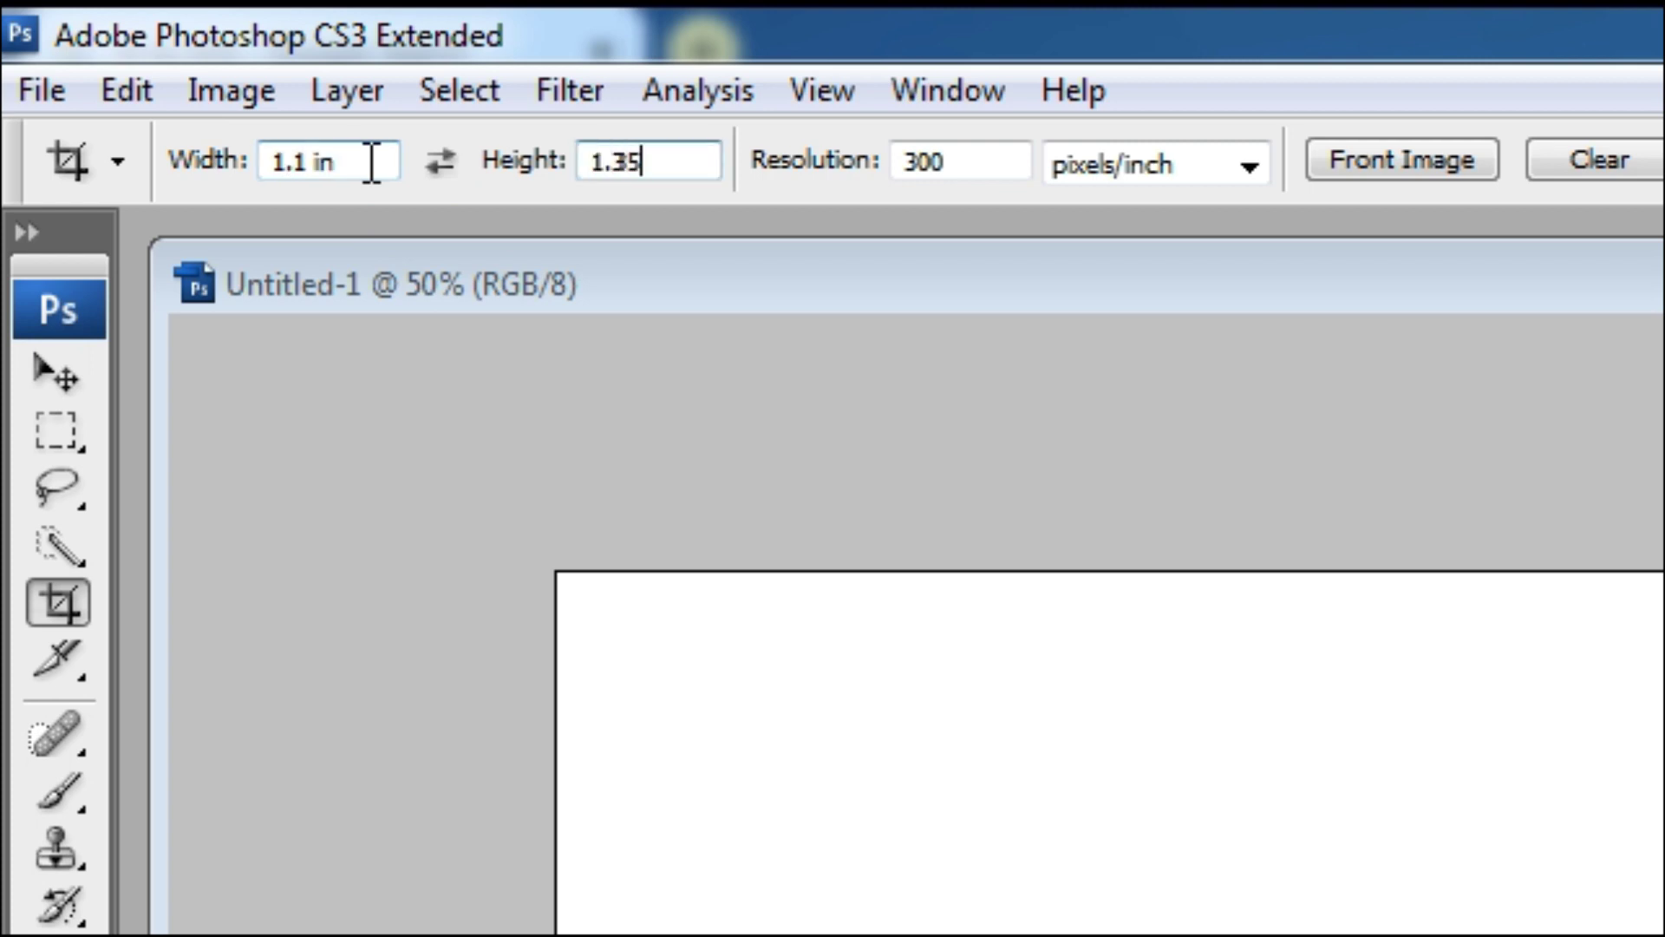
pyautogui.press('Tab')
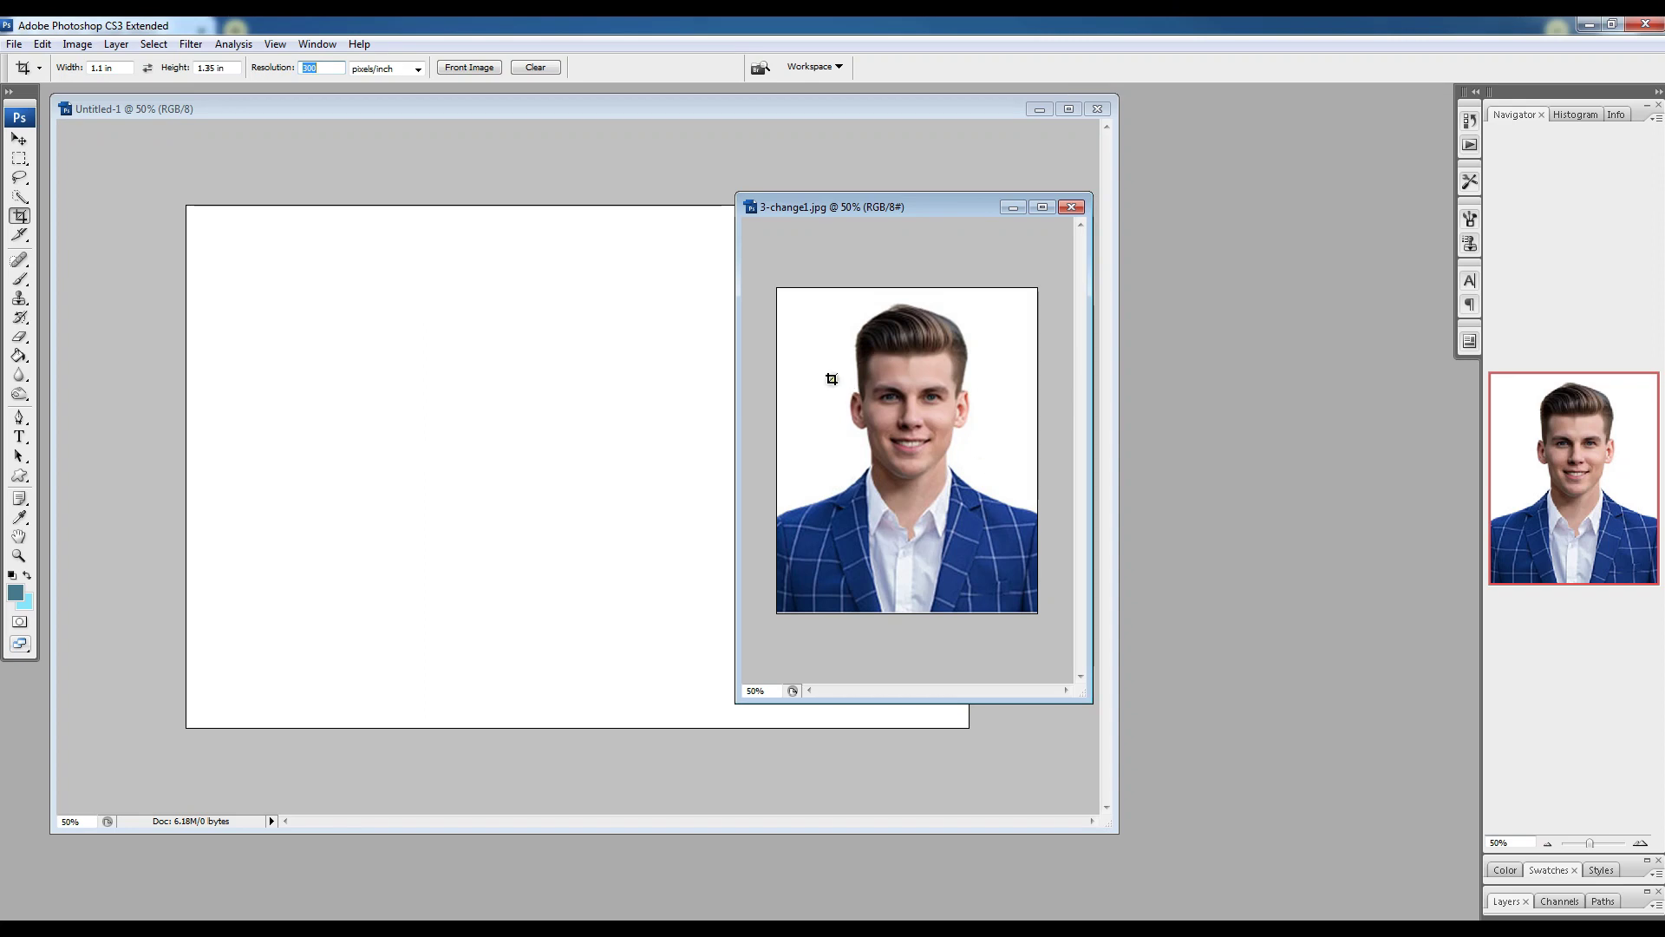
# - Draw a crop box over the portrait's head and shoulders, nudge it, and commit the crop
pyautogui.moveTo(794, 290); pyautogui.dragTo(1023, 576)
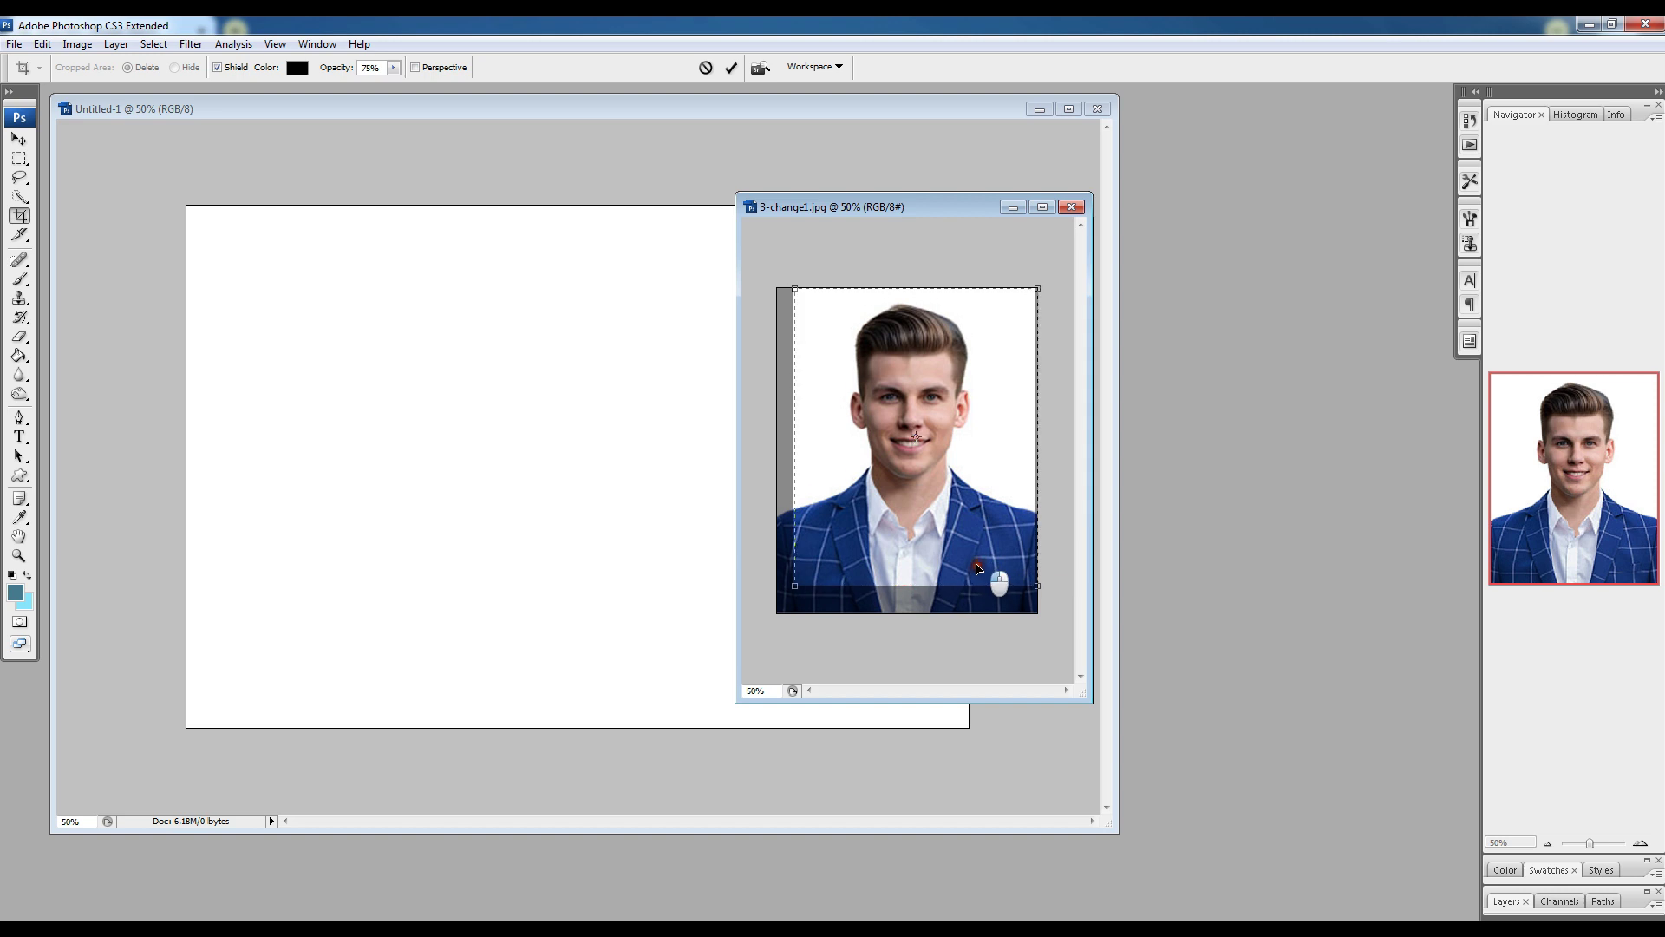
pyautogui.moveTo(980, 565); pyautogui.dragTo(974, 575)
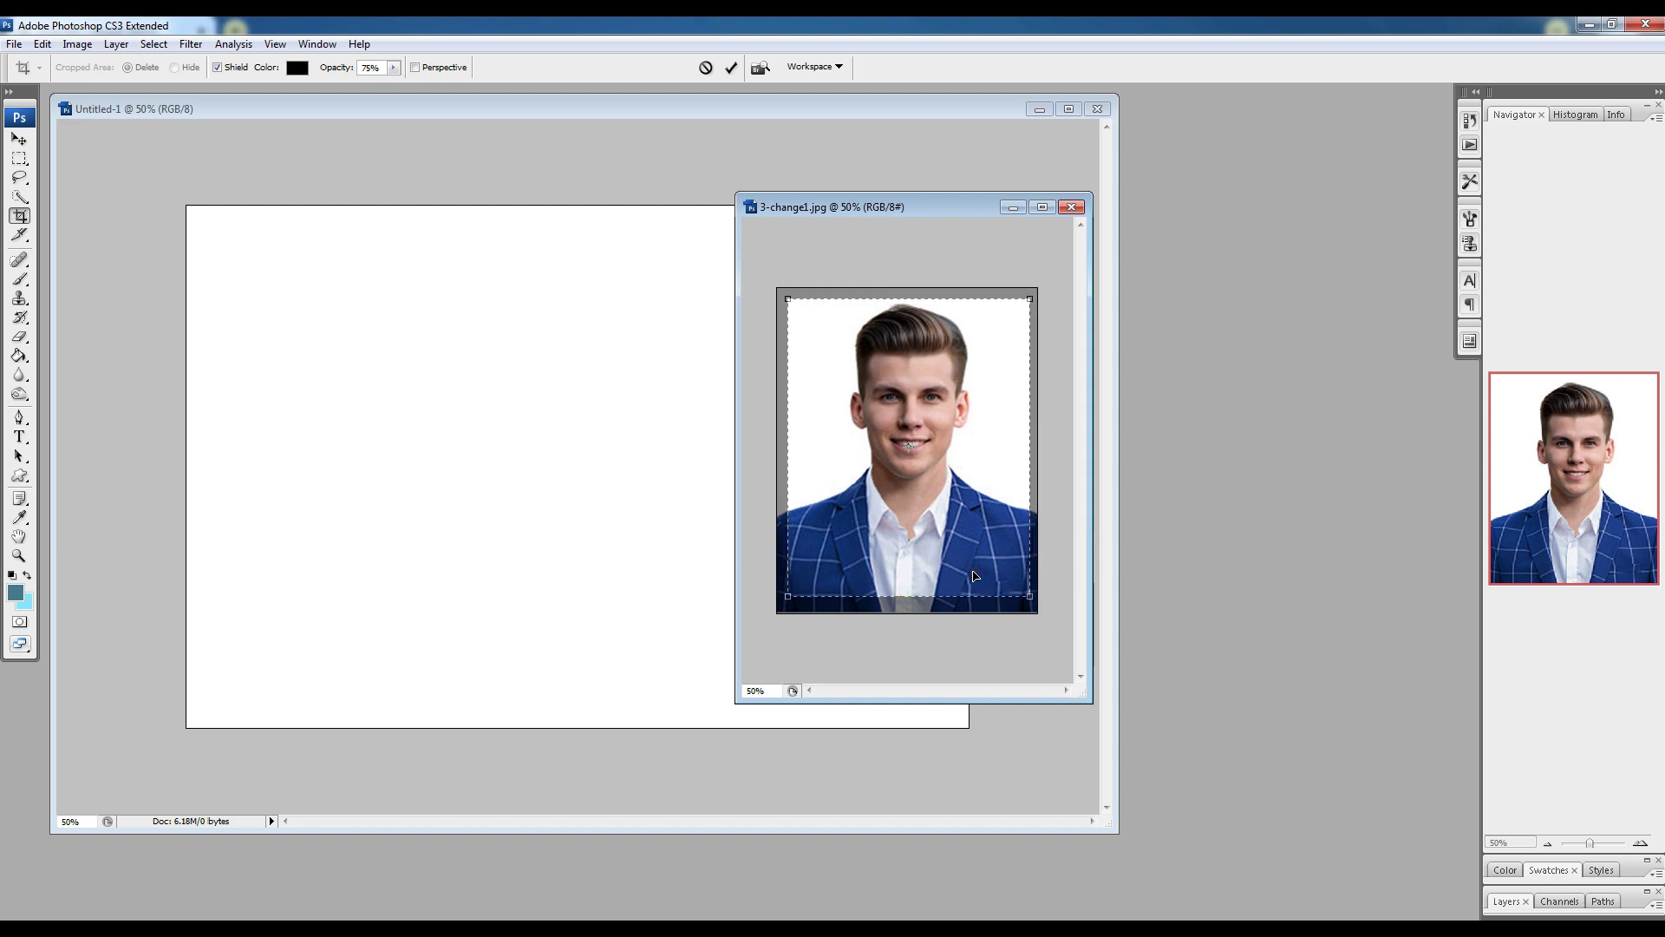
pyautogui.press('Return')
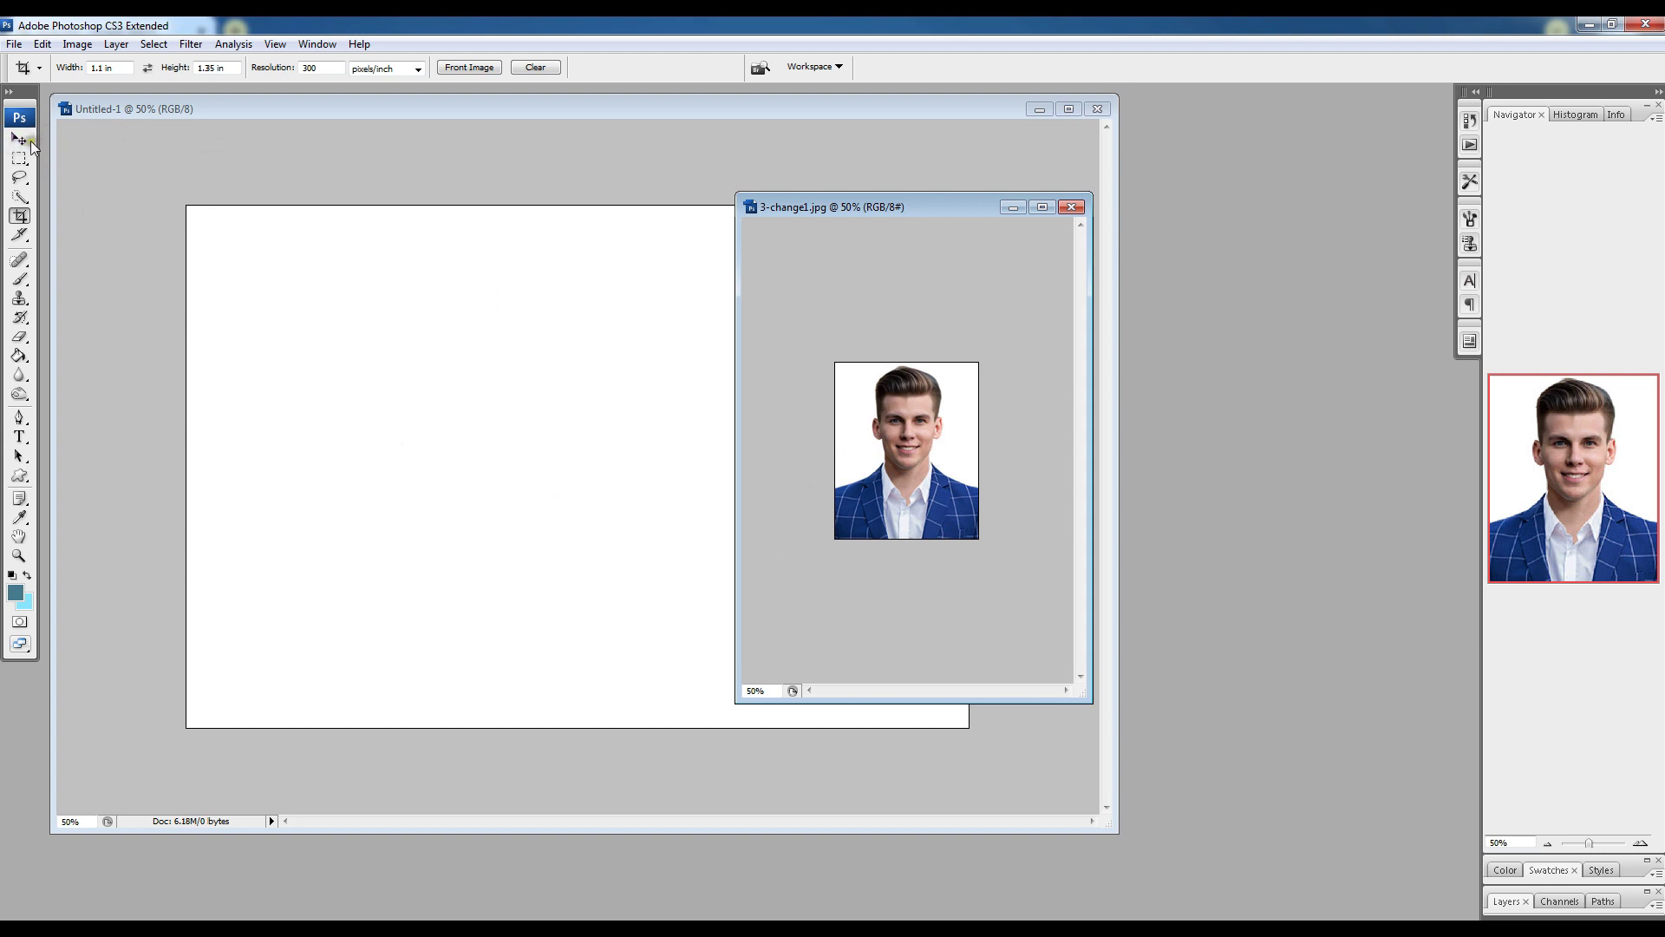
# - Copy the cropped portrait onto Untitled-1 as Layer 1, maximise that window, and centre it
pyautogui.click(19, 139)
pyautogui.moveTo(889, 438); pyautogui.dragTo(546, 480)
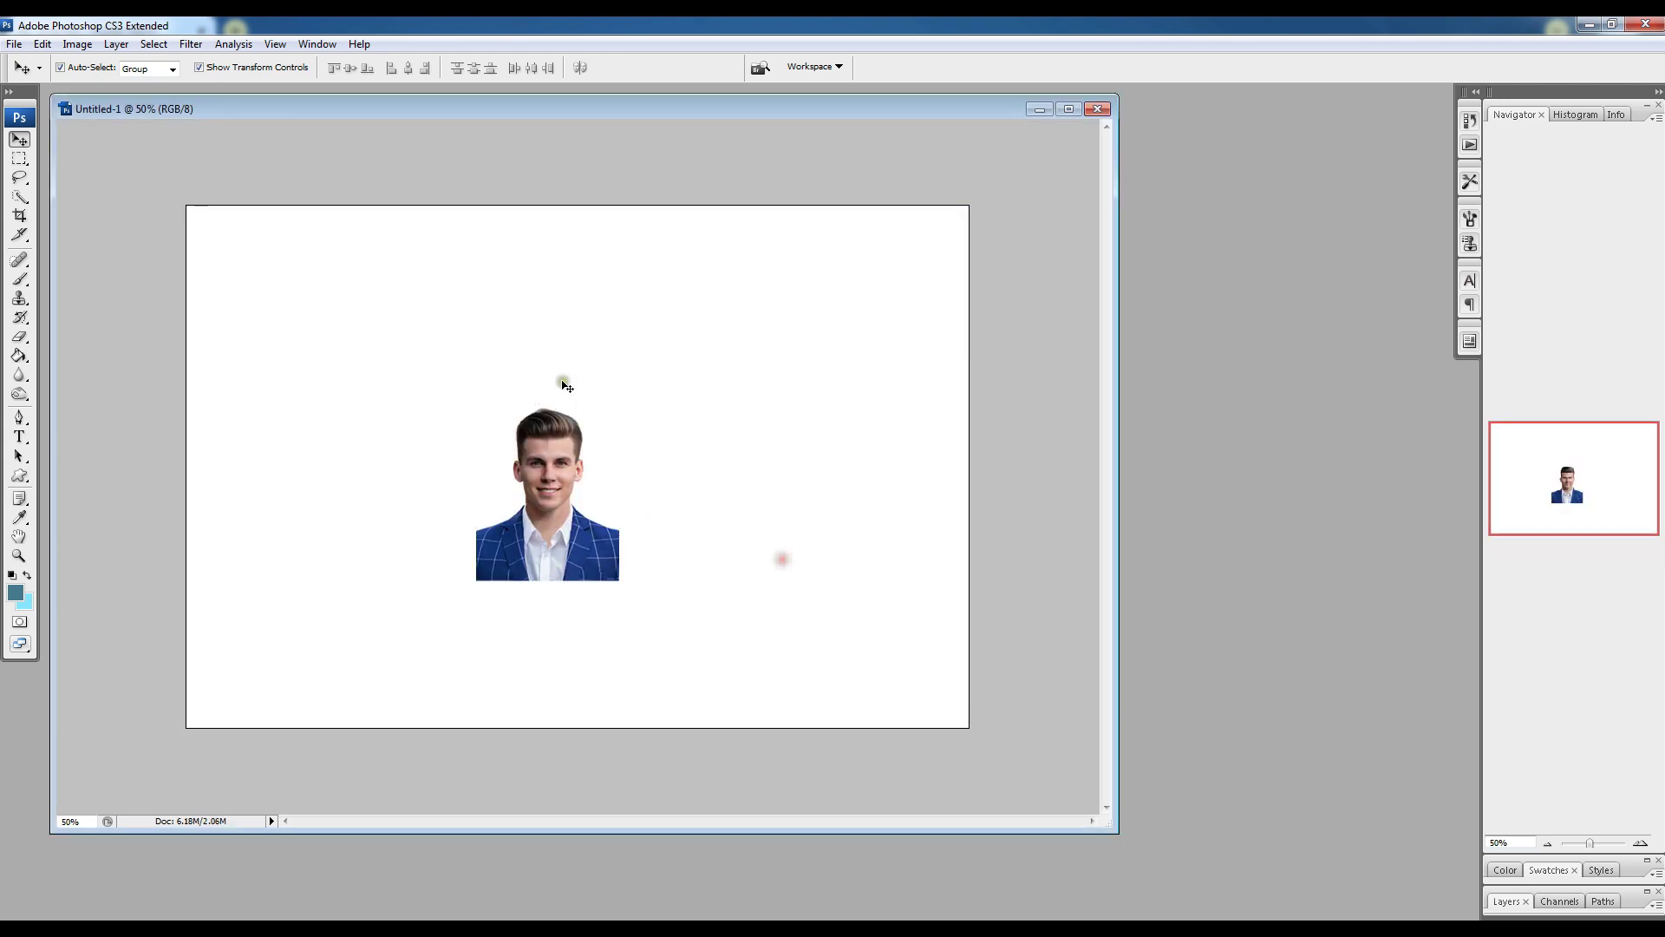
pyautogui.moveTo(563, 540); pyautogui.dragTo(561, 478)
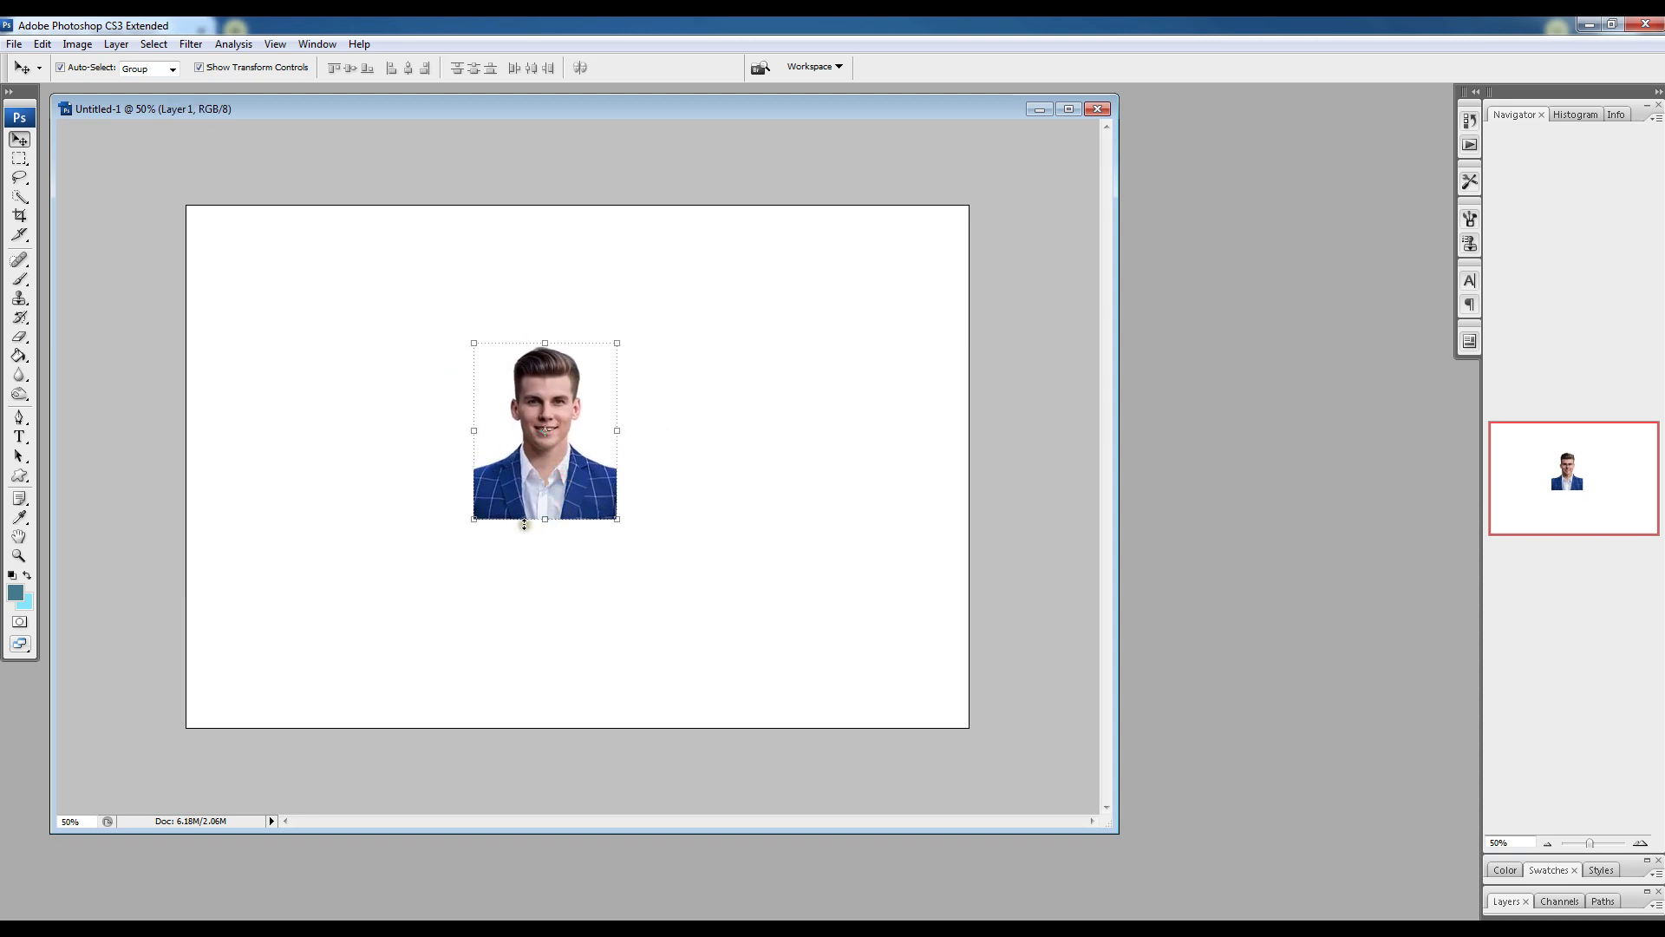
pyautogui.click(1069, 108)
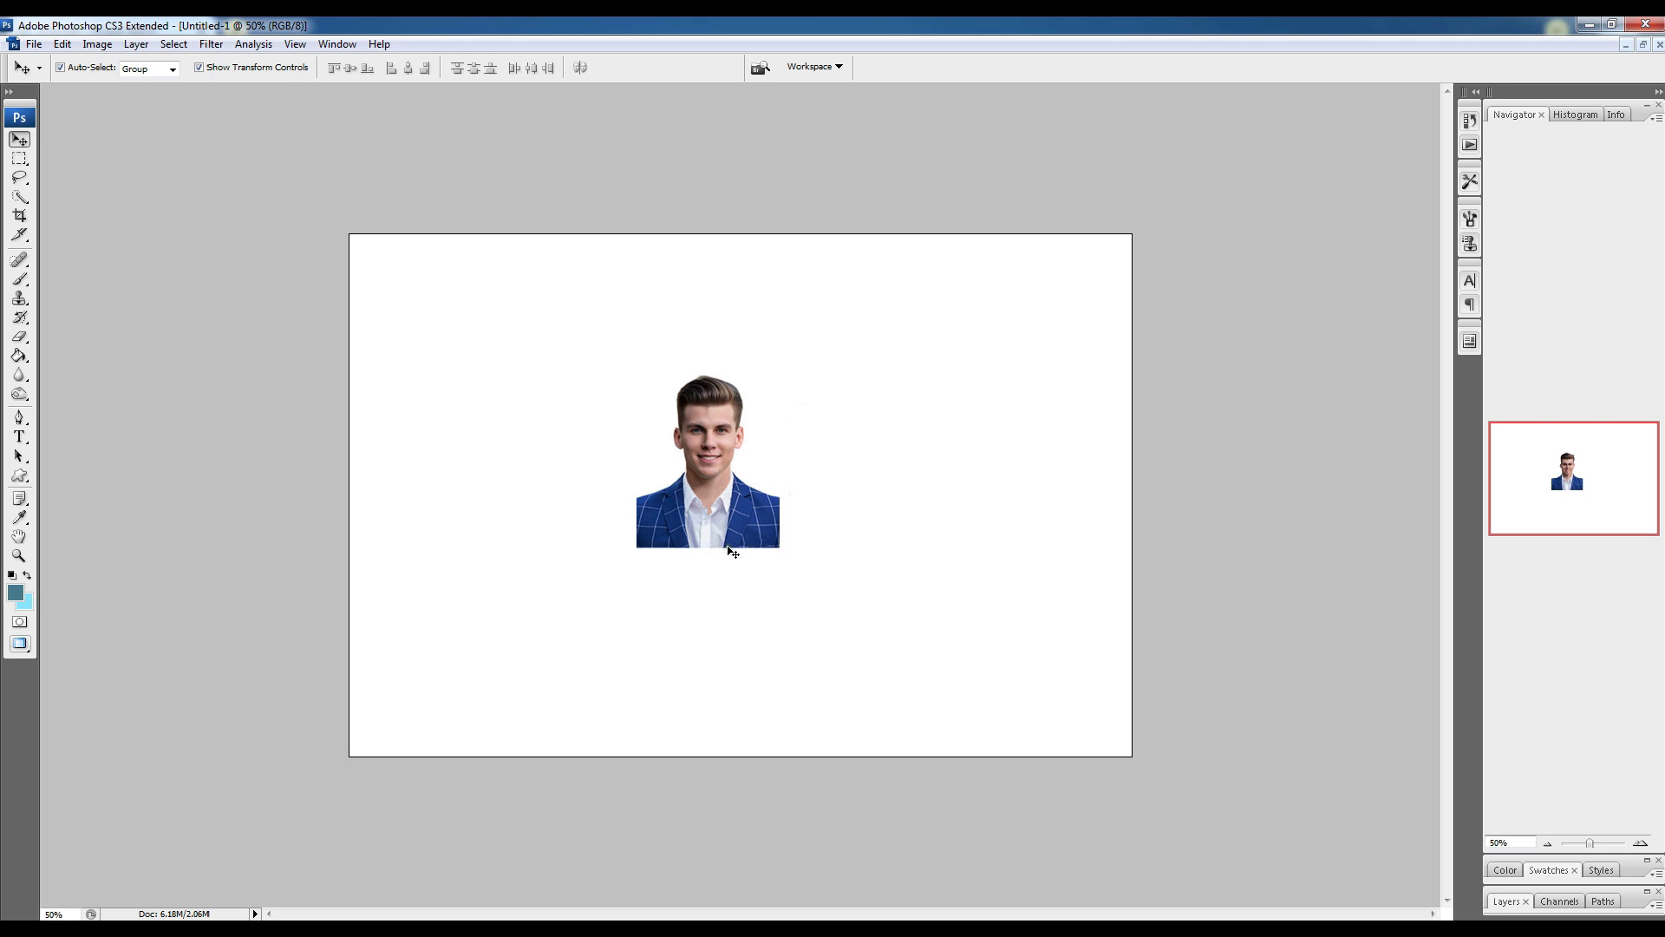
pyautogui.moveTo(707, 438); pyautogui.dragTo(643, 418)
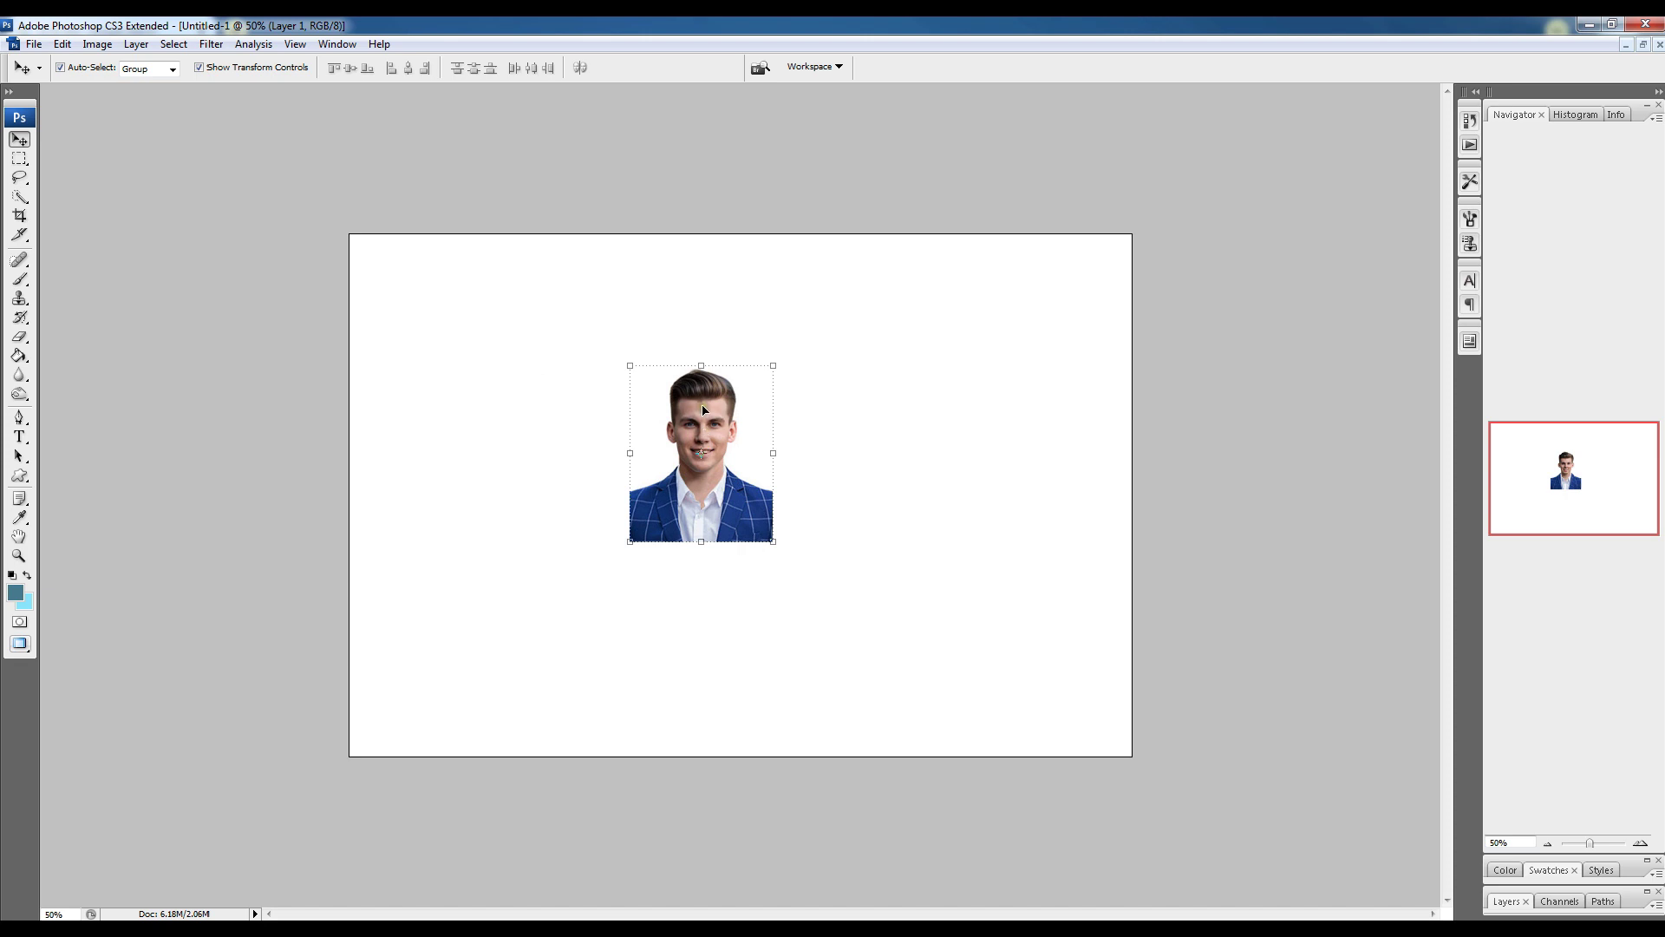
# - Outline the portrait layer with a centred #0078a8 blue stroke, then deselect to check it
pyautogui.click(63, 44)
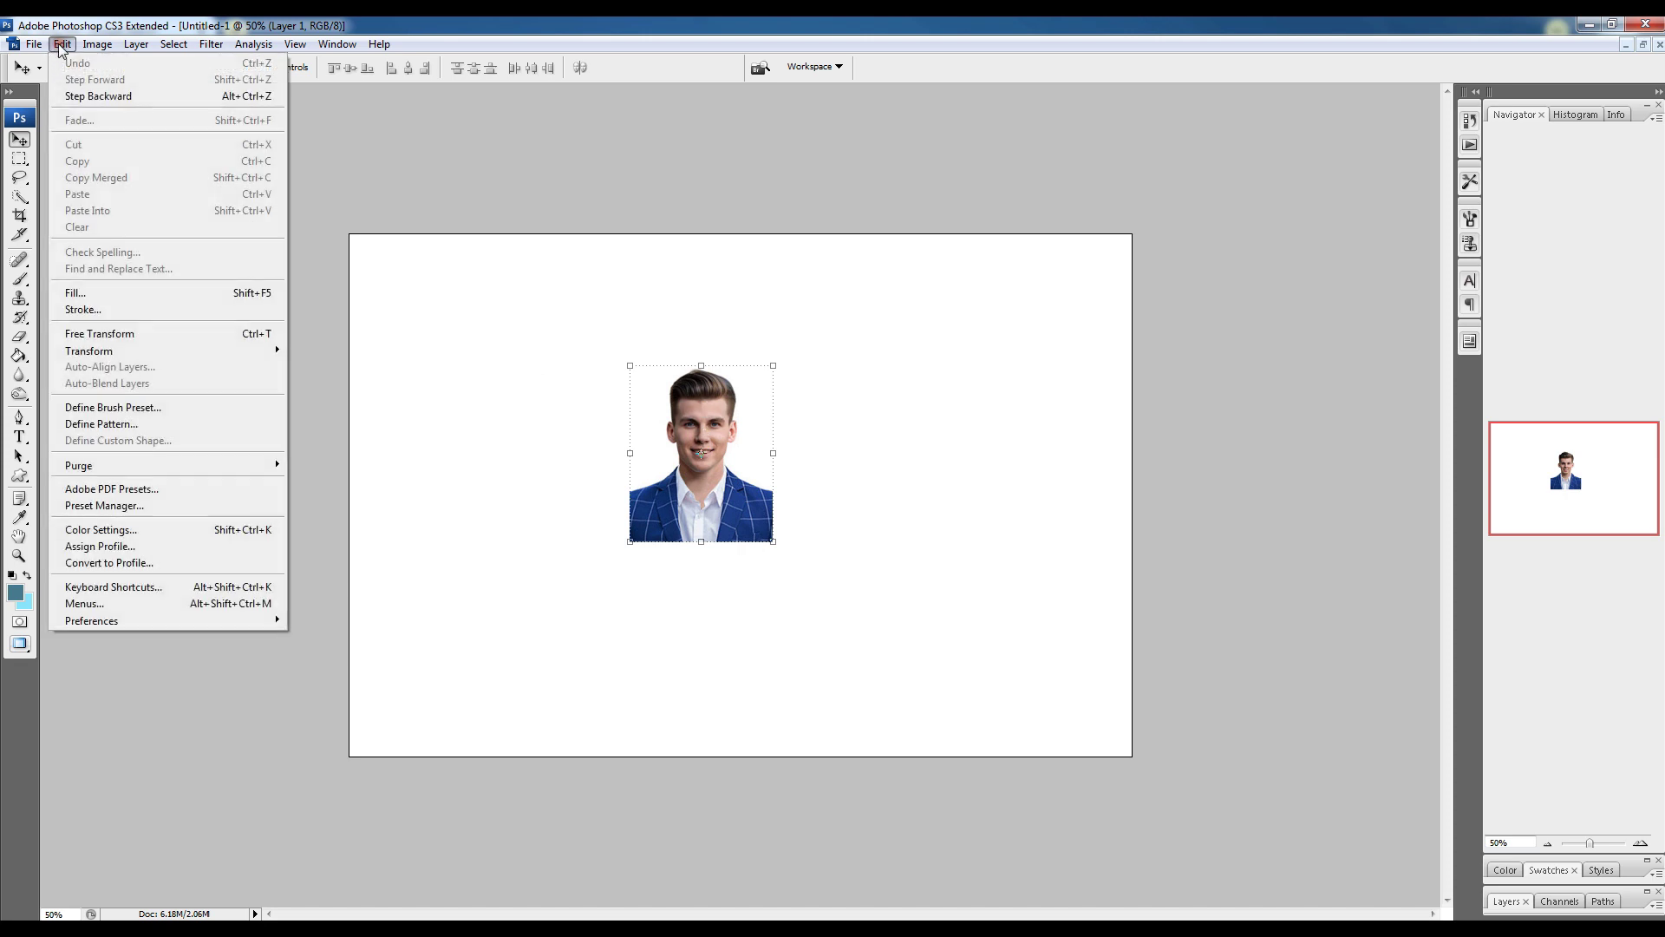
pyautogui.click(83, 310)
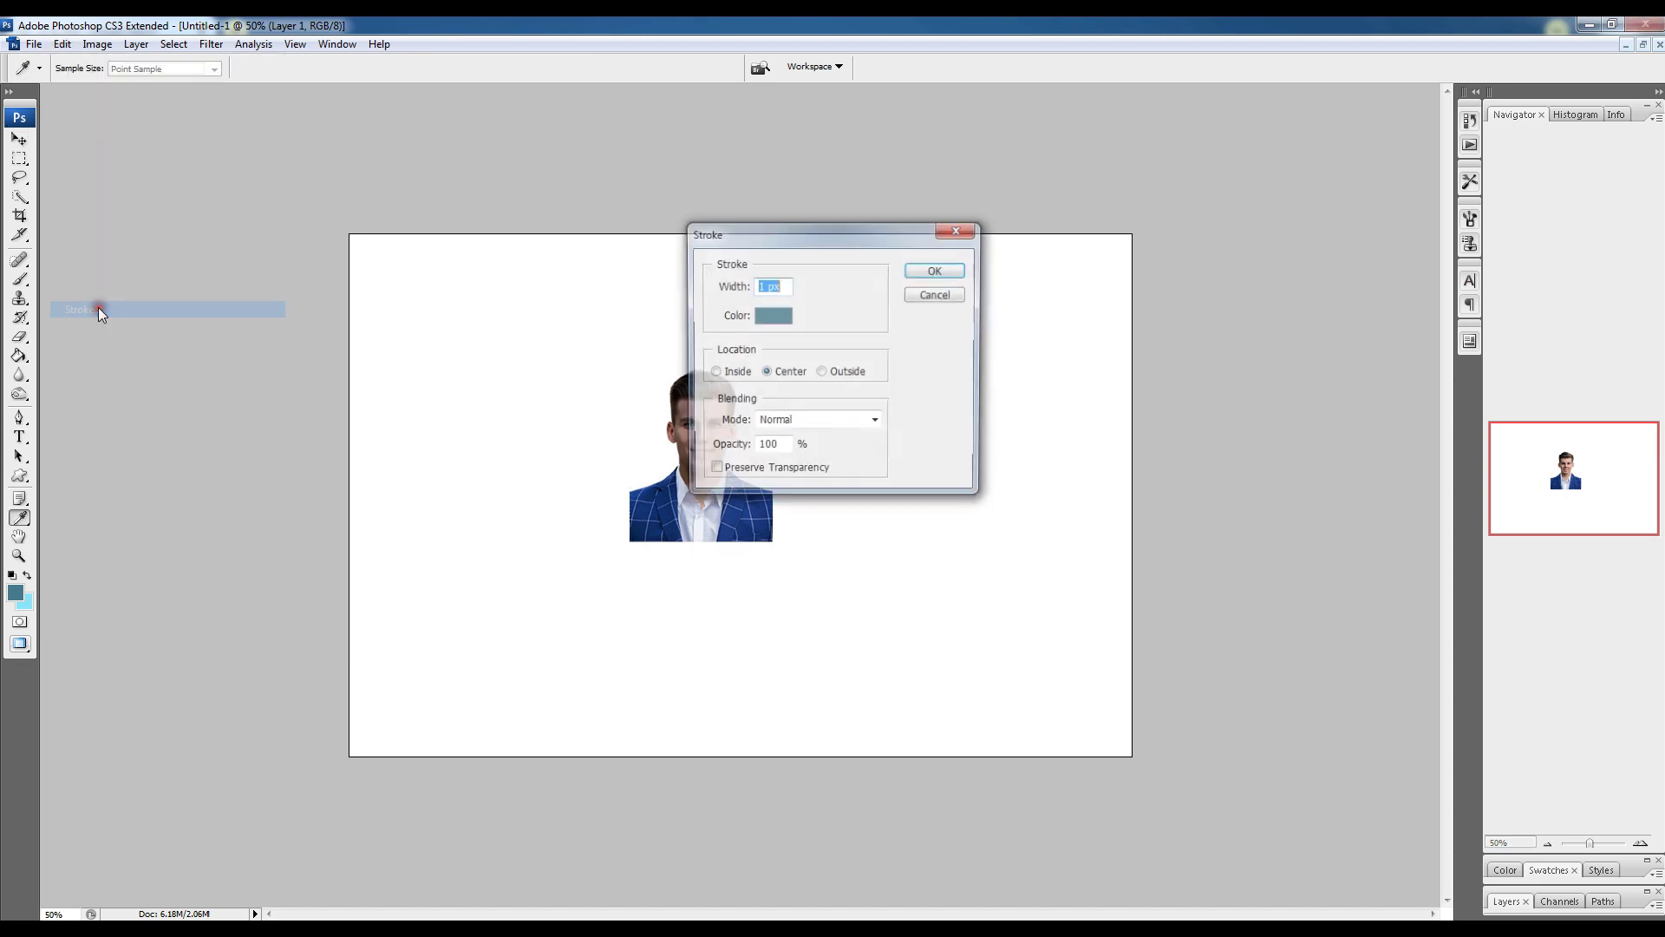
pyautogui.click(775, 319)
pyautogui.moveTo(785, 433); pyautogui.dragTo(876, 516)
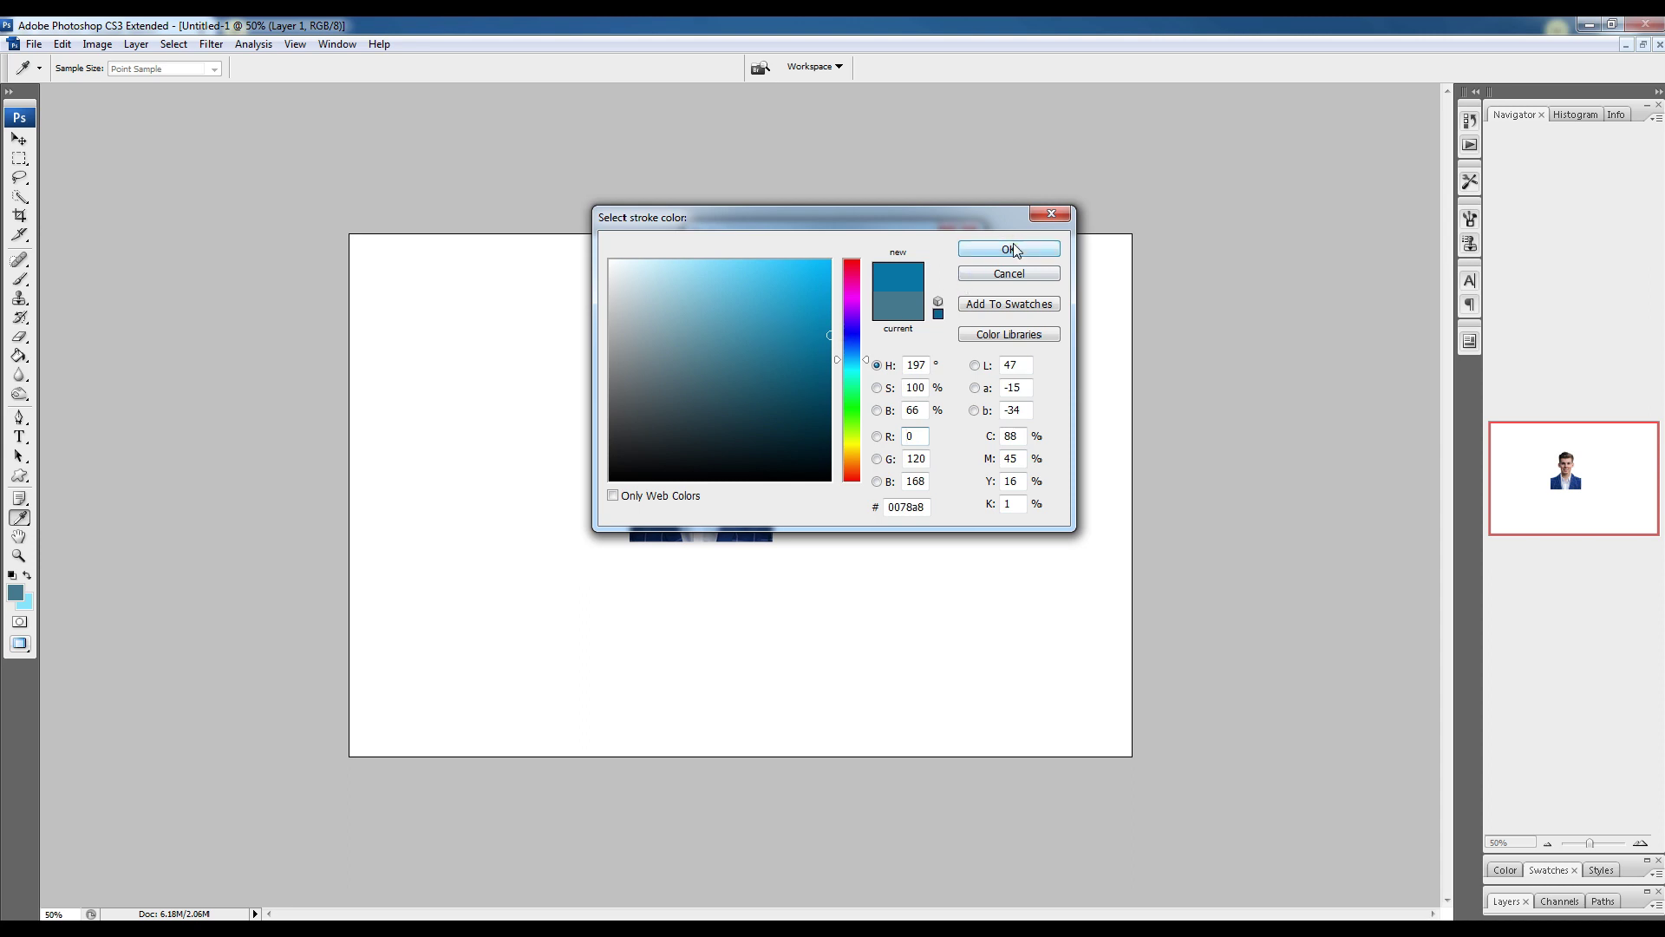
pyautogui.click(1015, 249)
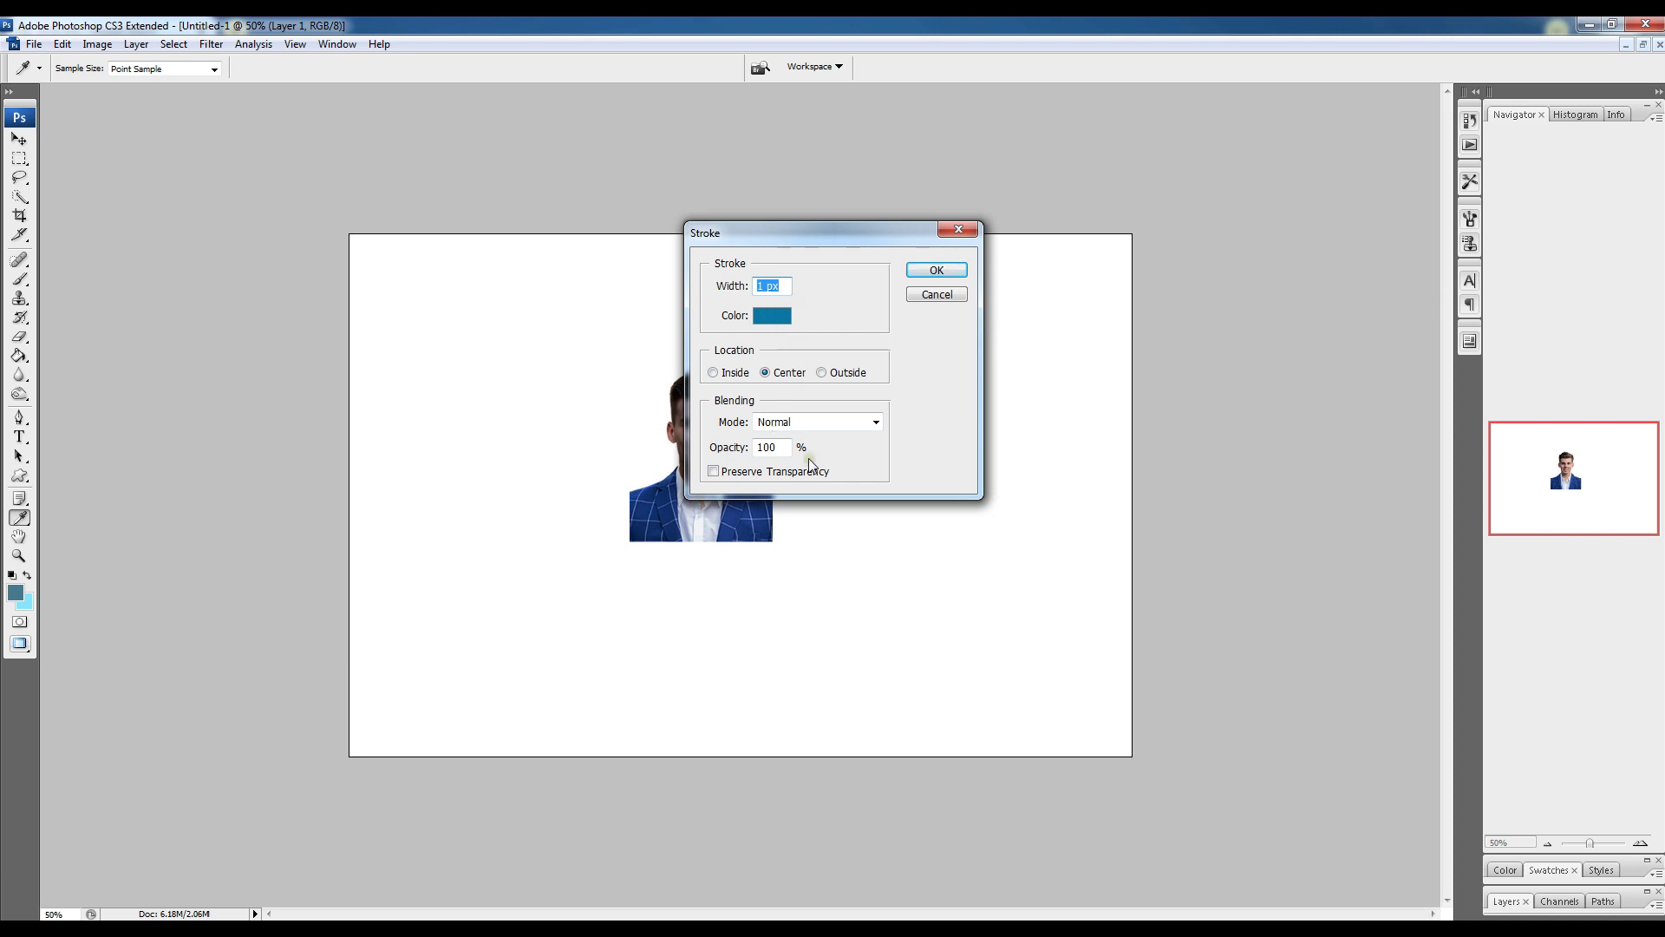
pyautogui.click(937, 269)
pyautogui.press('v')
pyautogui.click(963, 422)
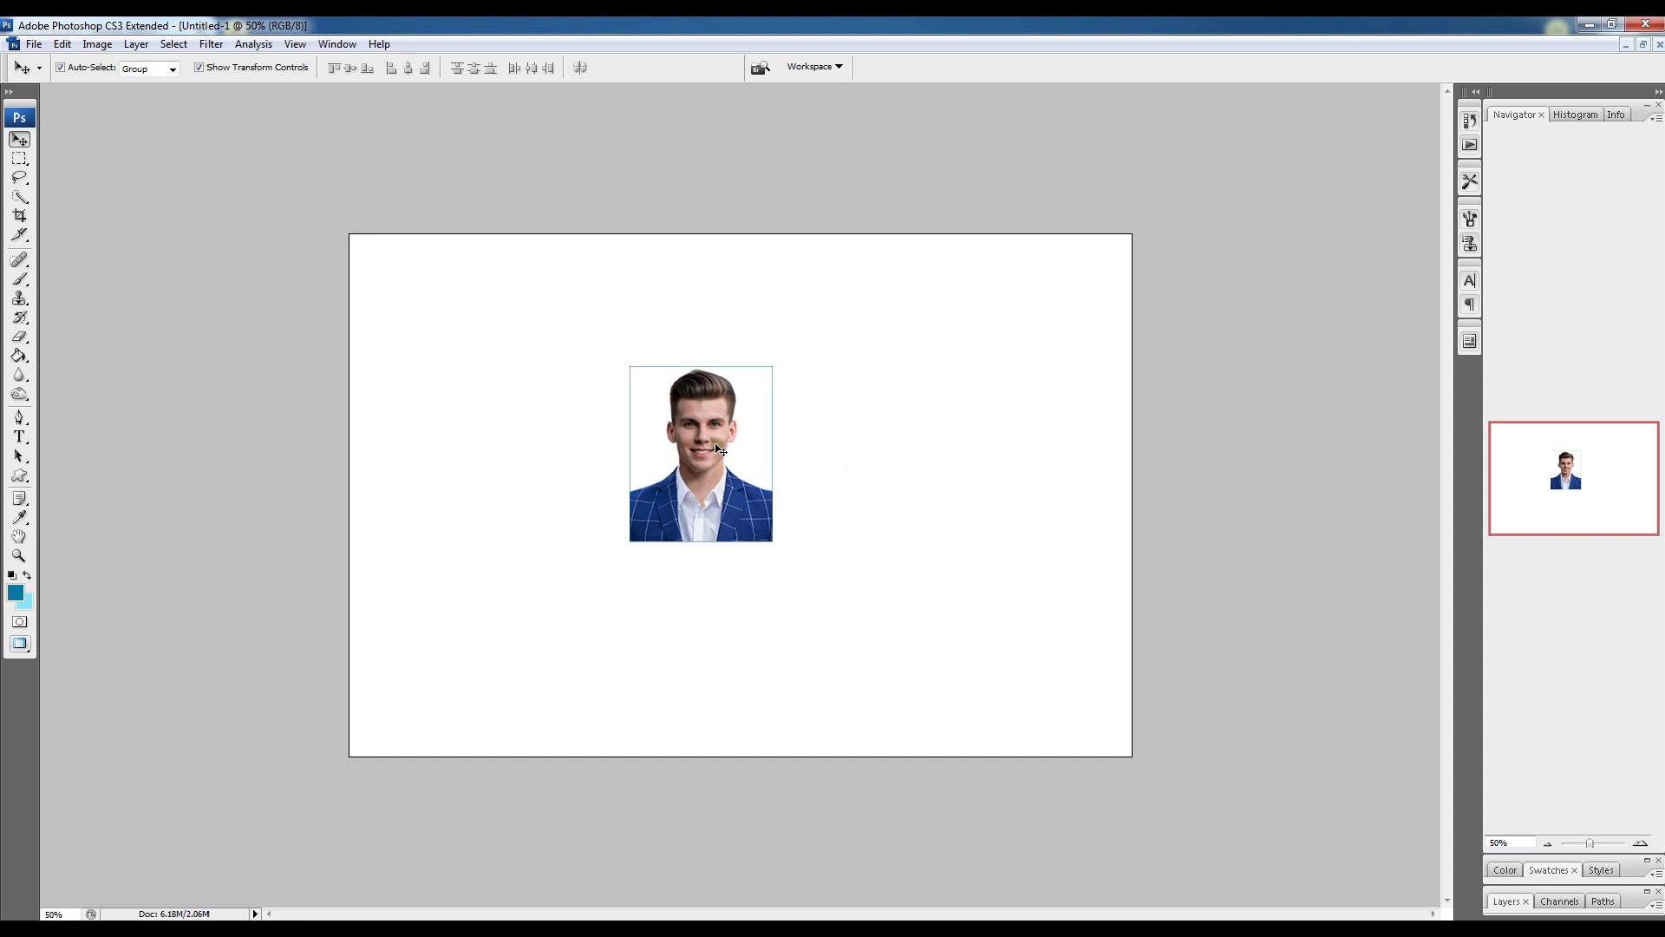
# - Move the stroked portrait into the sheet's top-left corner, rotating it a quarter turn
pyautogui.moveTo(718, 449)
pyautogui.mouseDown()
pyautogui.moveTo(447, 317)
pyautogui.moveTo(448, 373)
pyautogui.mouseUp()
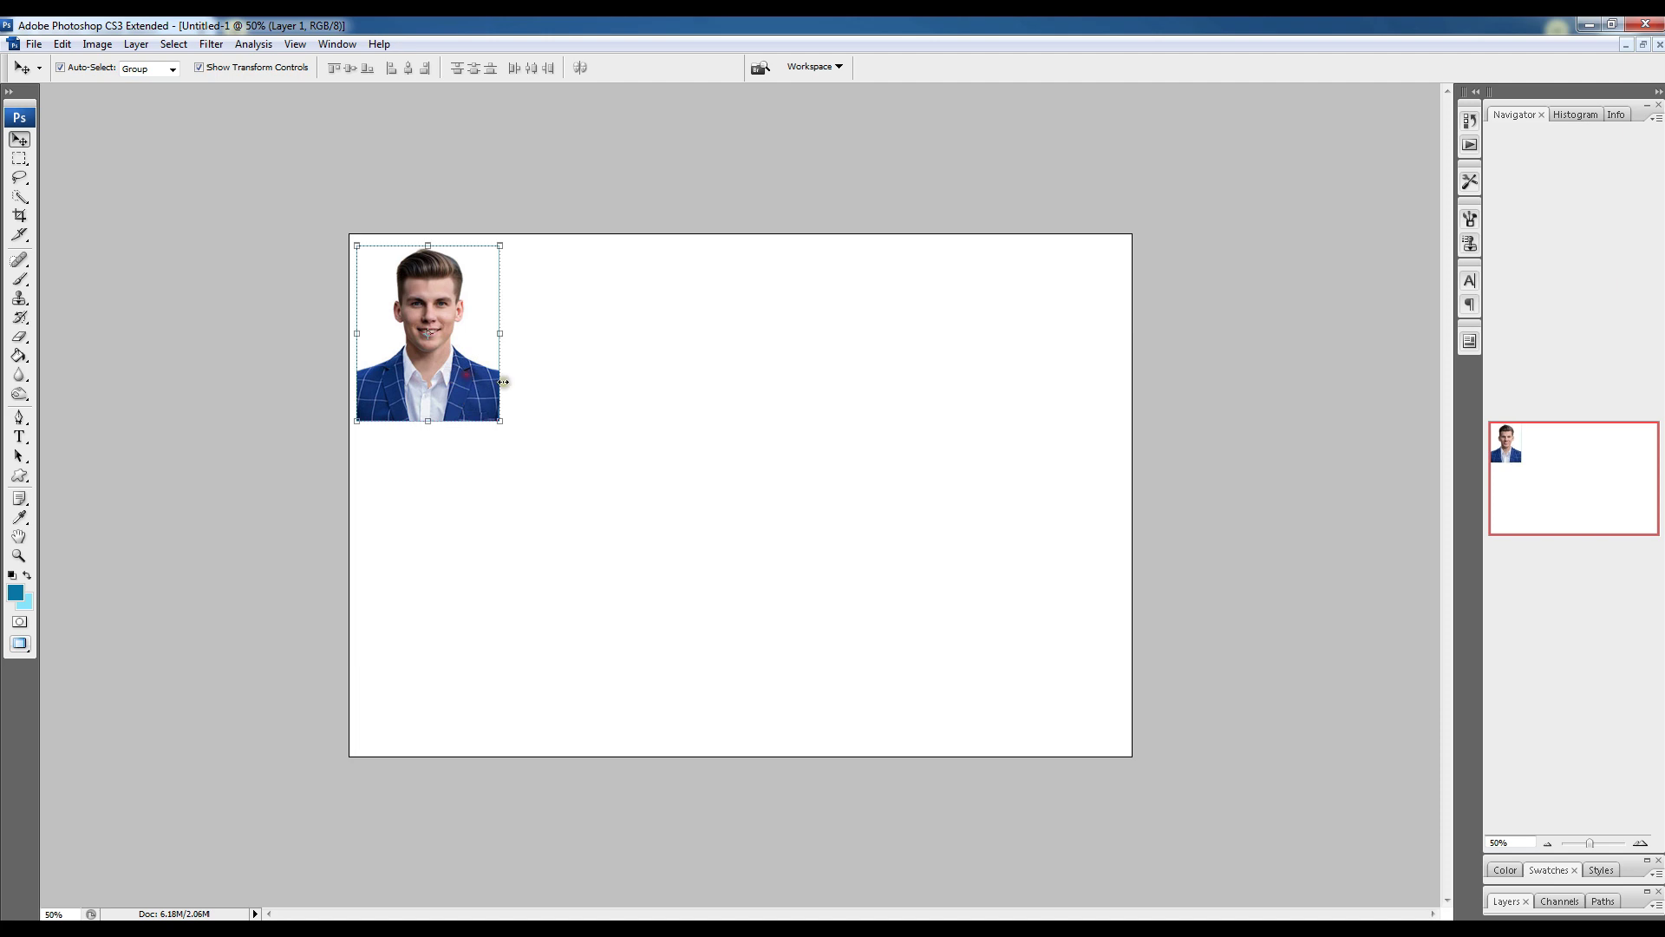
pyautogui.moveTo(469, 338)
pyautogui.mouseDown()
pyautogui.moveTo(996, 307)
pyautogui.moveTo(735, 366)
pyautogui.mouseUp()
pyautogui.moveTo(437, 331); pyautogui.dragTo(441, 328)
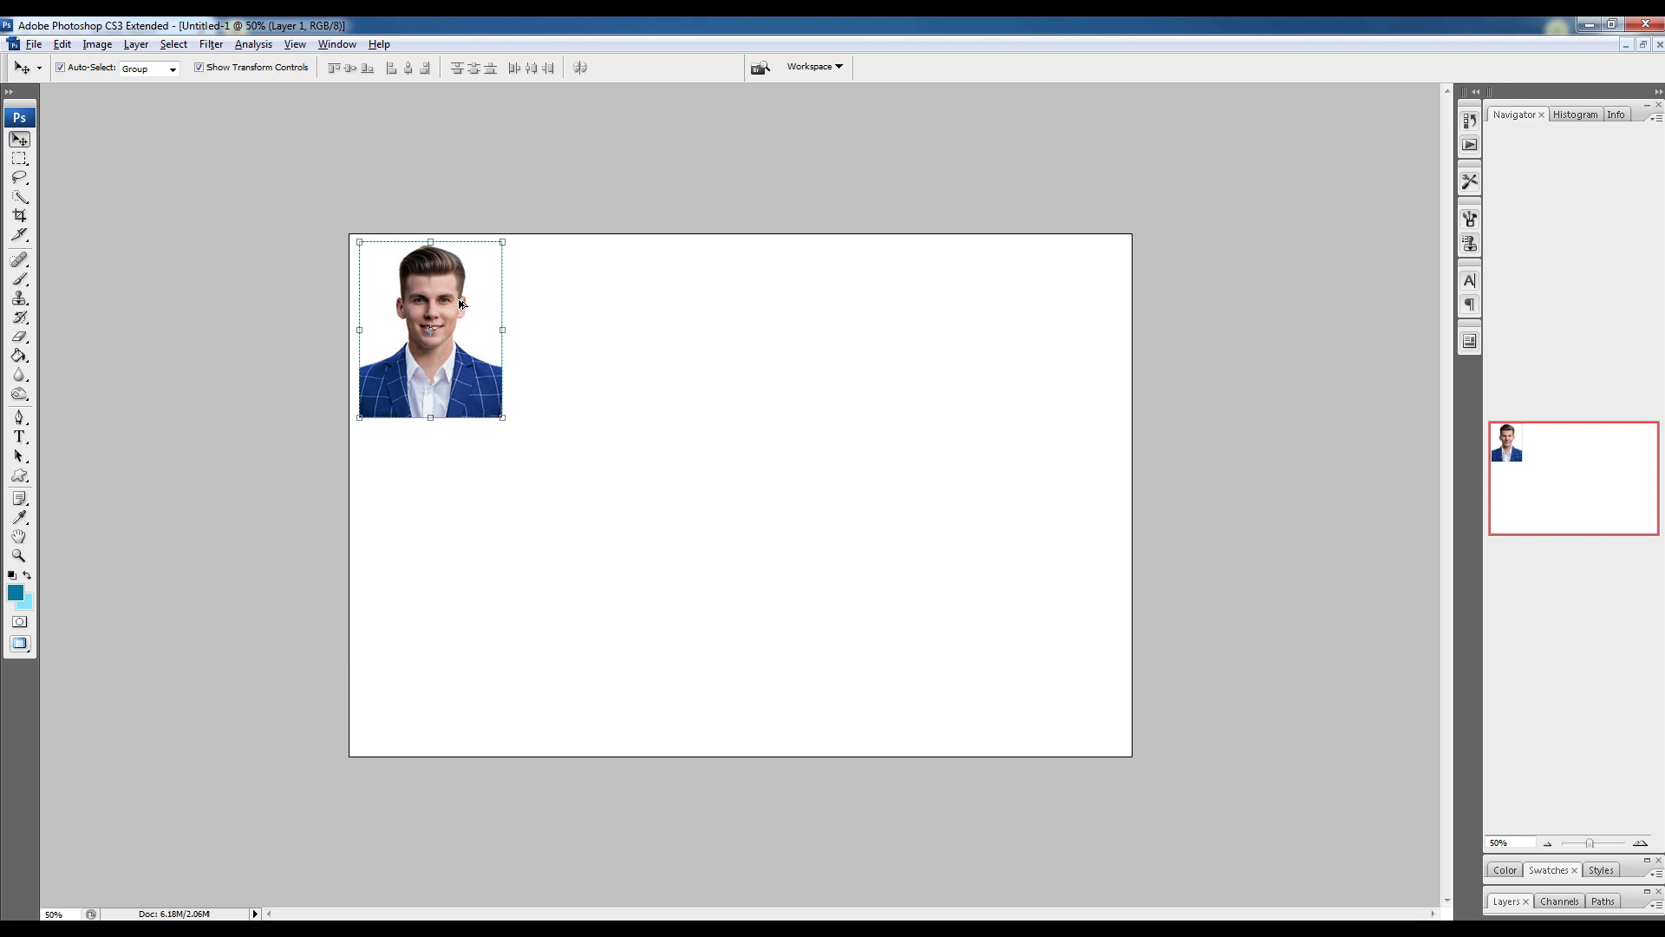
# - Alt-drag portrait copies to build two rows of four outlined photos
pyautogui.moveTo(463, 303); pyautogui.dragTo(612, 306)
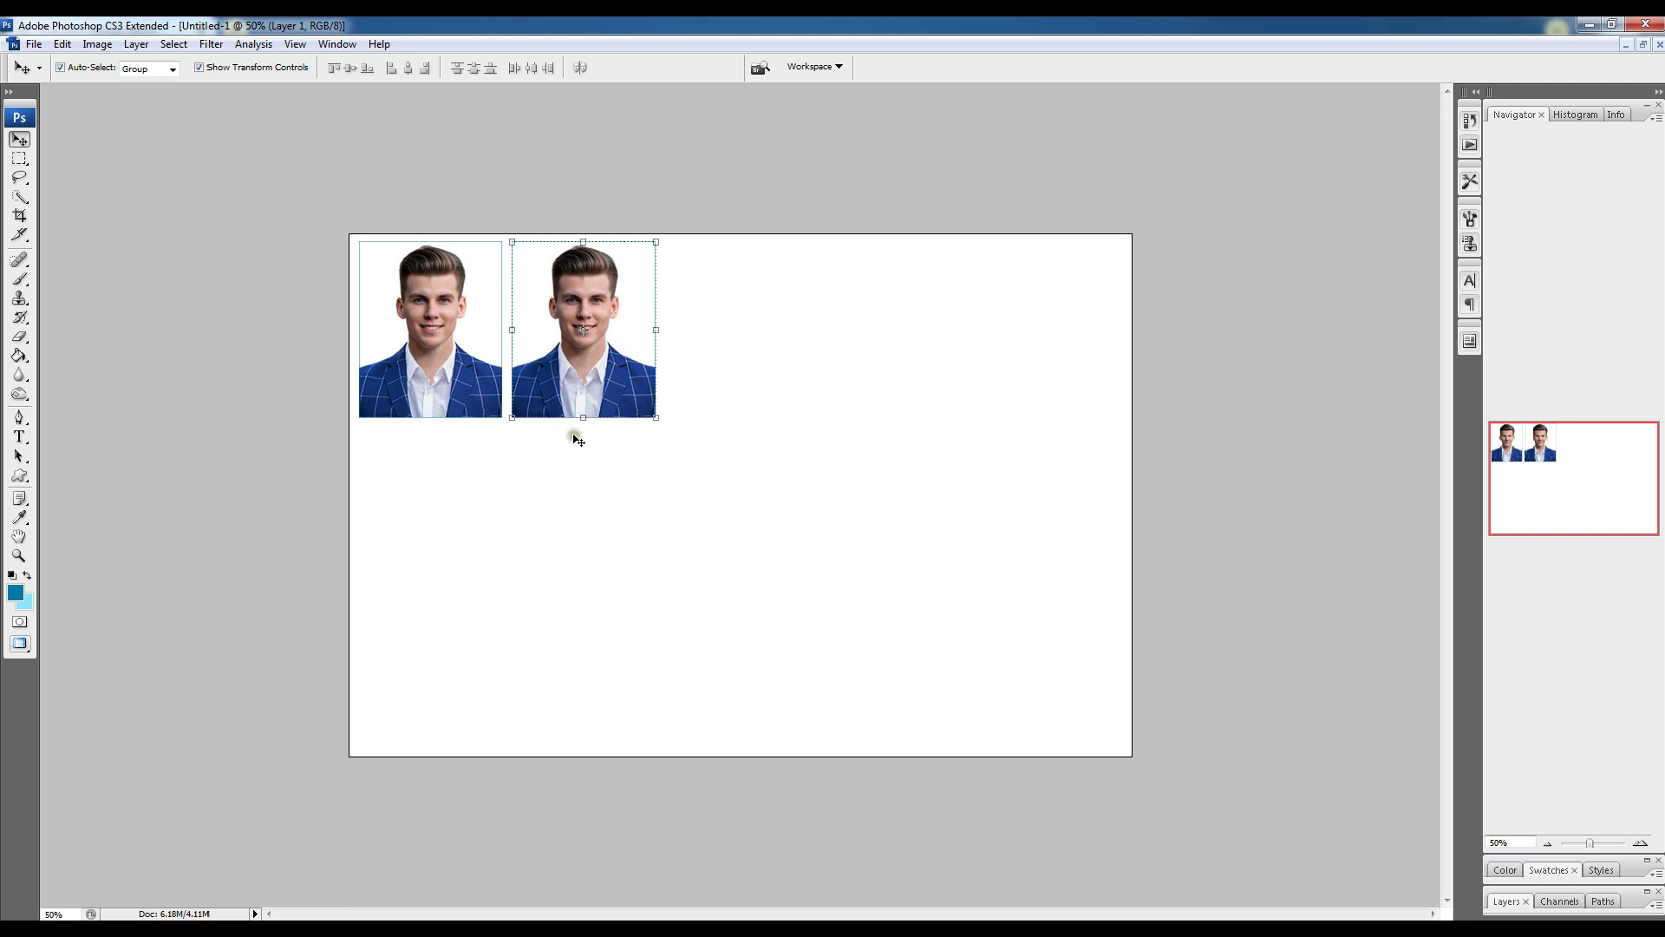
pyautogui.moveTo(783, 294); pyautogui.dragTo(365, 466)
pyautogui.click(19, 139)
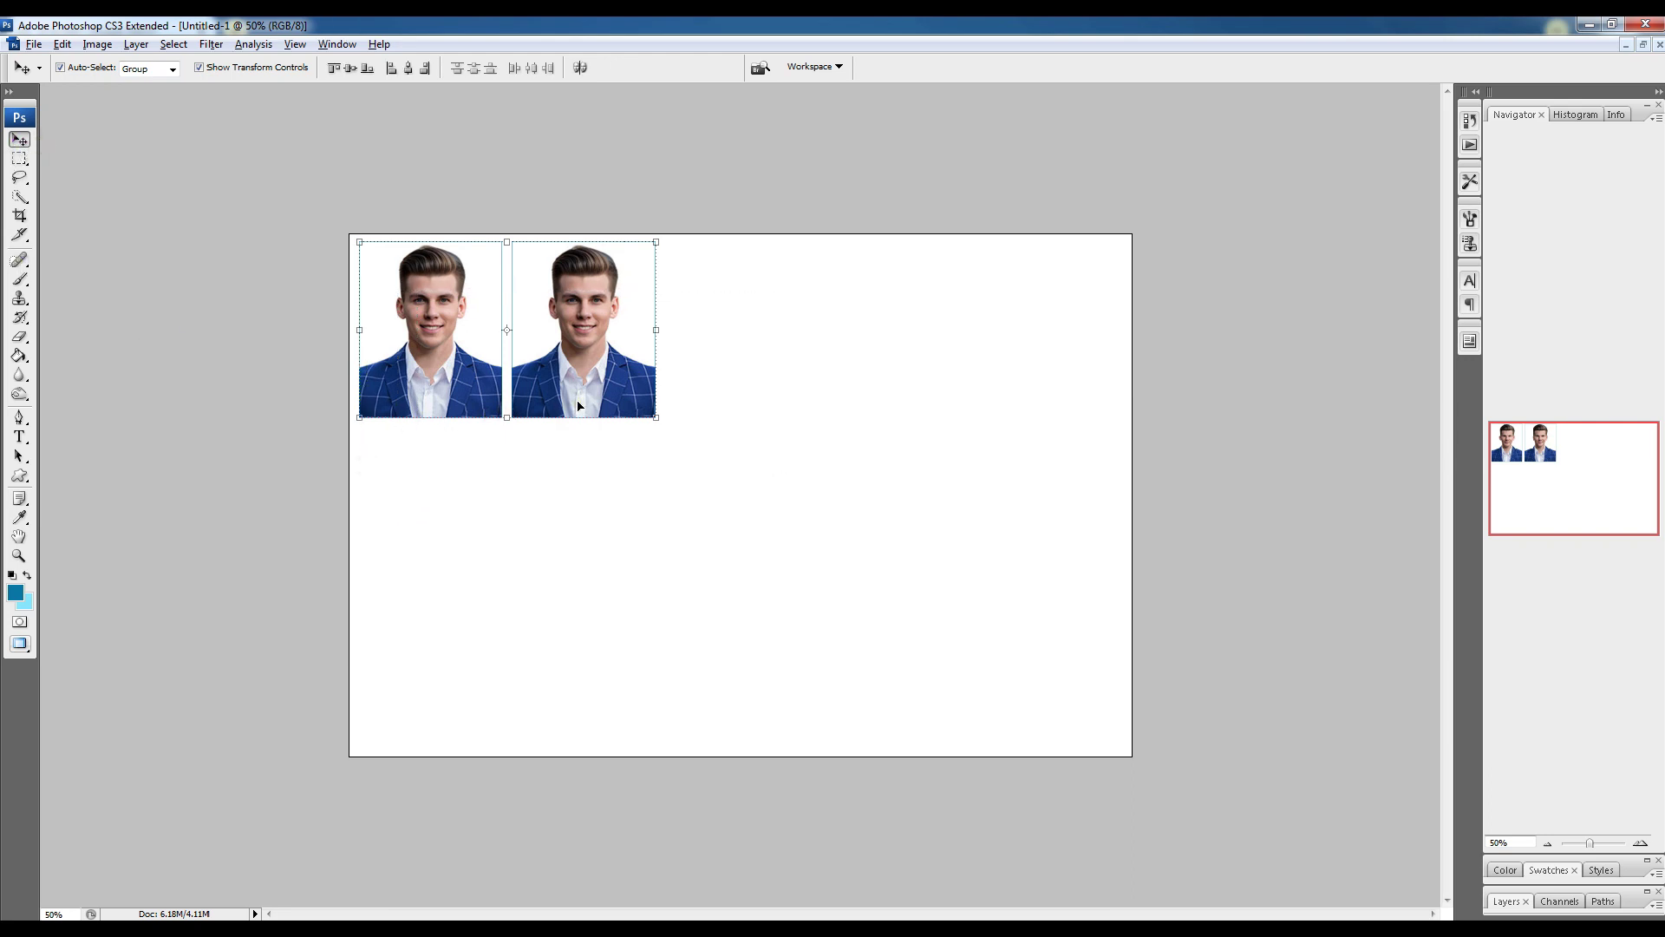
pyautogui.moveTo(562, 307)
pyautogui.mouseDown()
pyautogui.moveTo(875, 332)
pyautogui.moveTo(866, 307)
pyautogui.mouseUp()
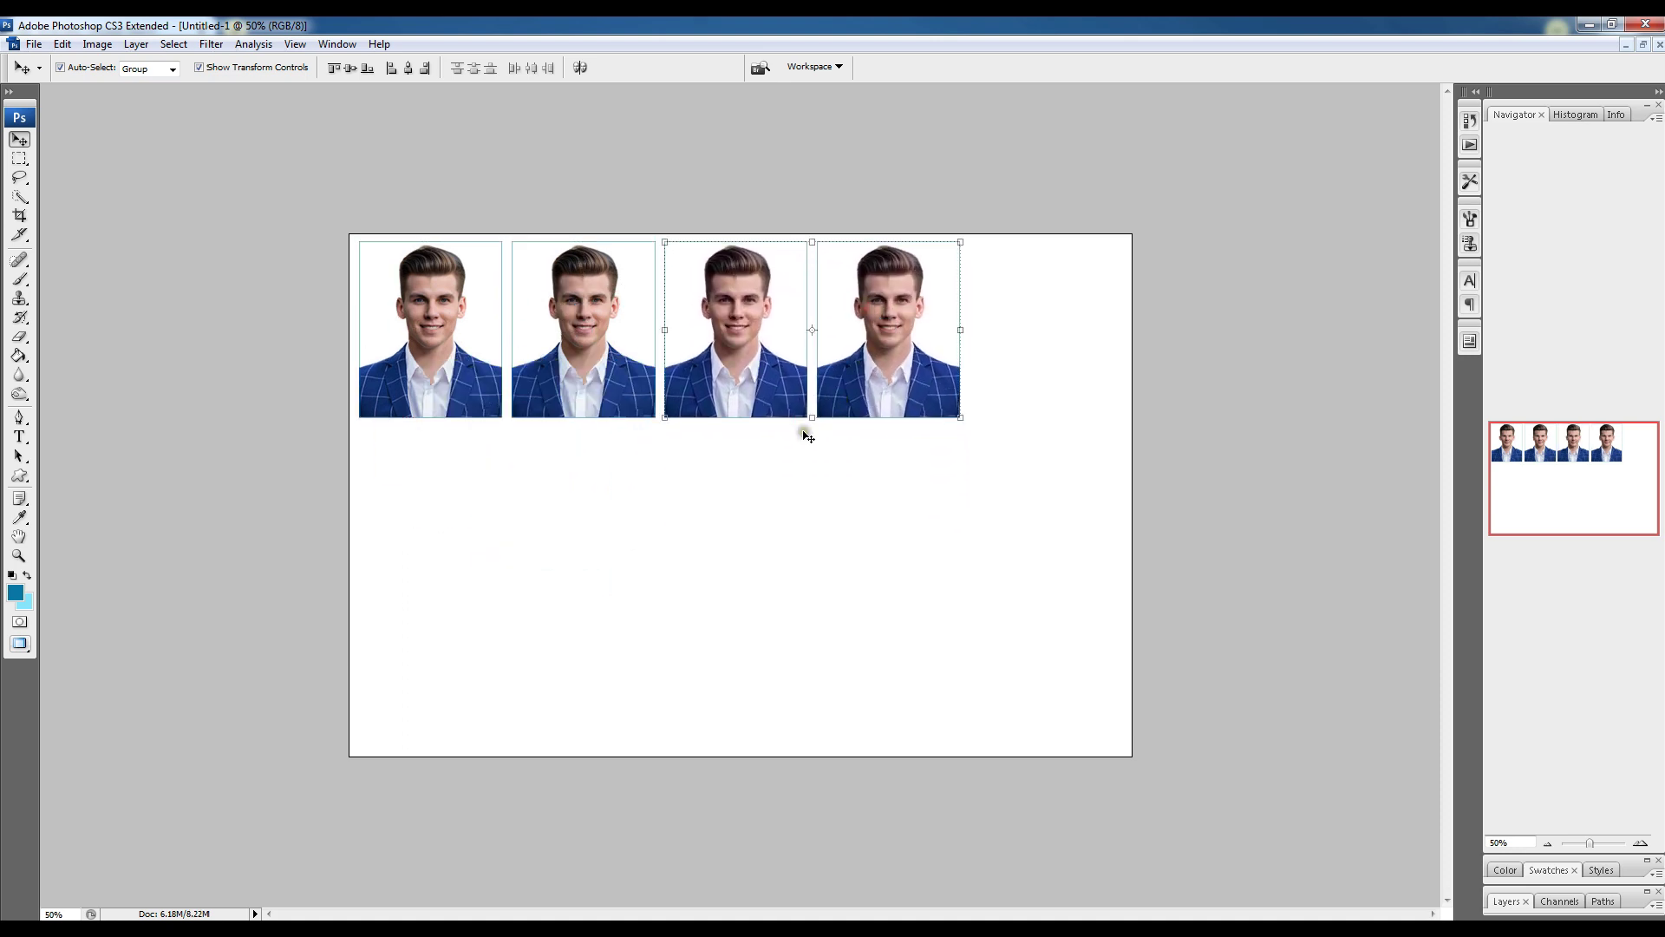
pyautogui.moveTo(939, 308); pyautogui.dragTo(944, 490)
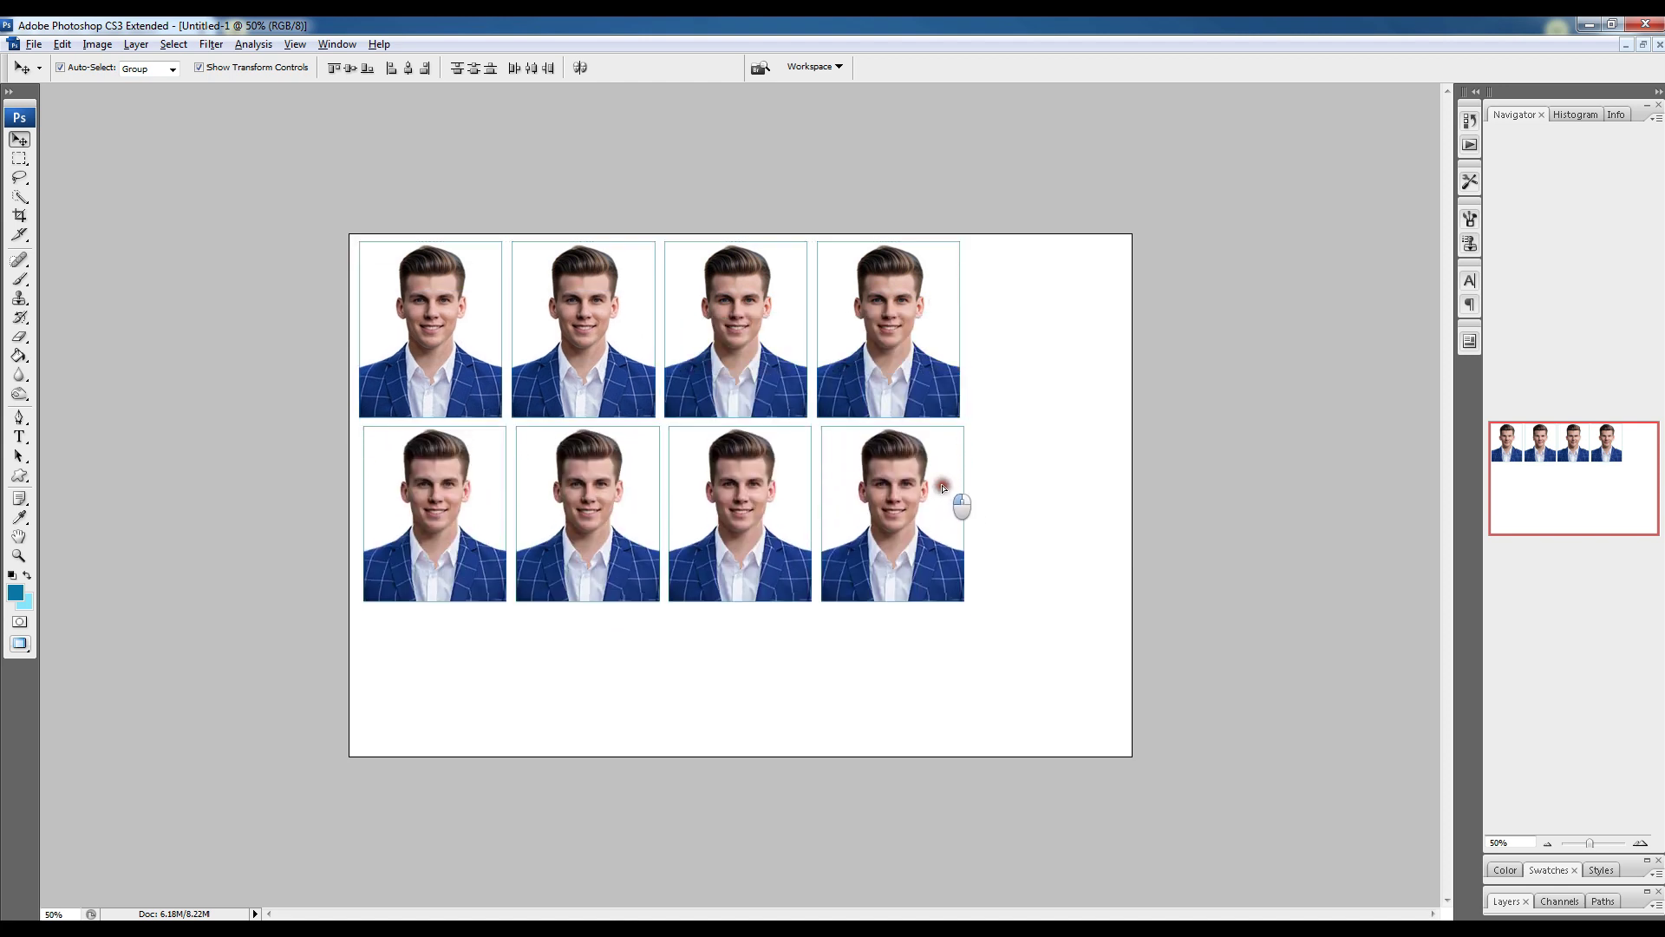
# - Add a fifth column of portraits and copy one into a third row at bottom-left
pyautogui.moveTo(1041, 355); pyautogui.dragTo(915, 583)
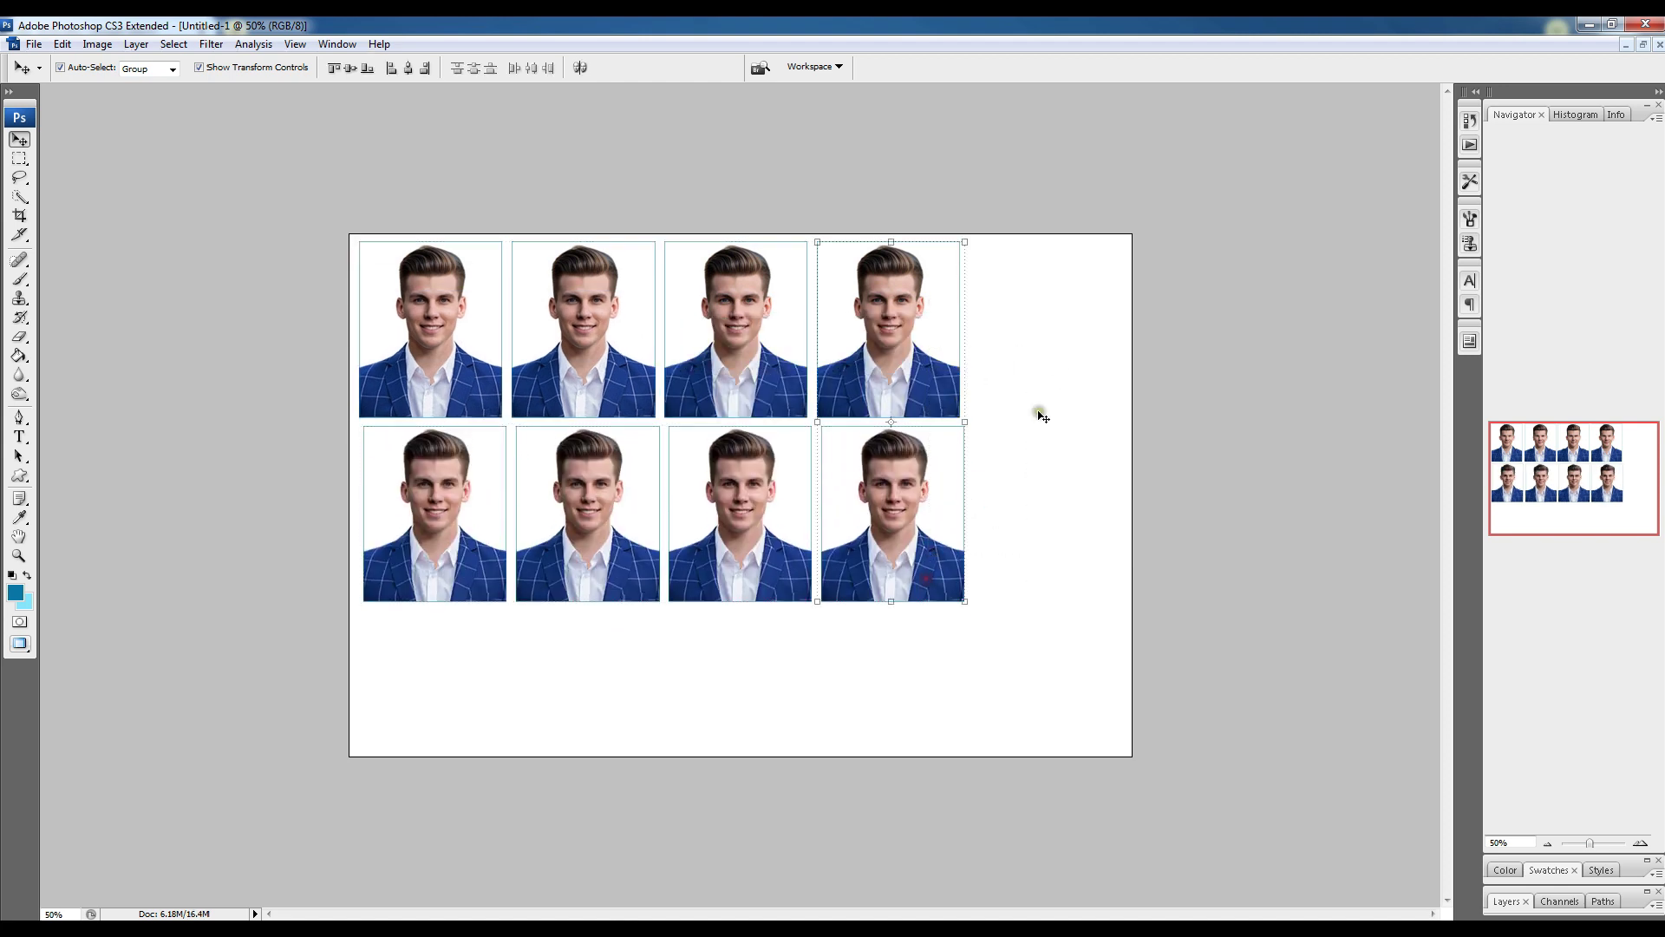
pyautogui.moveTo(922, 358); pyautogui.dragTo(1075, 366)
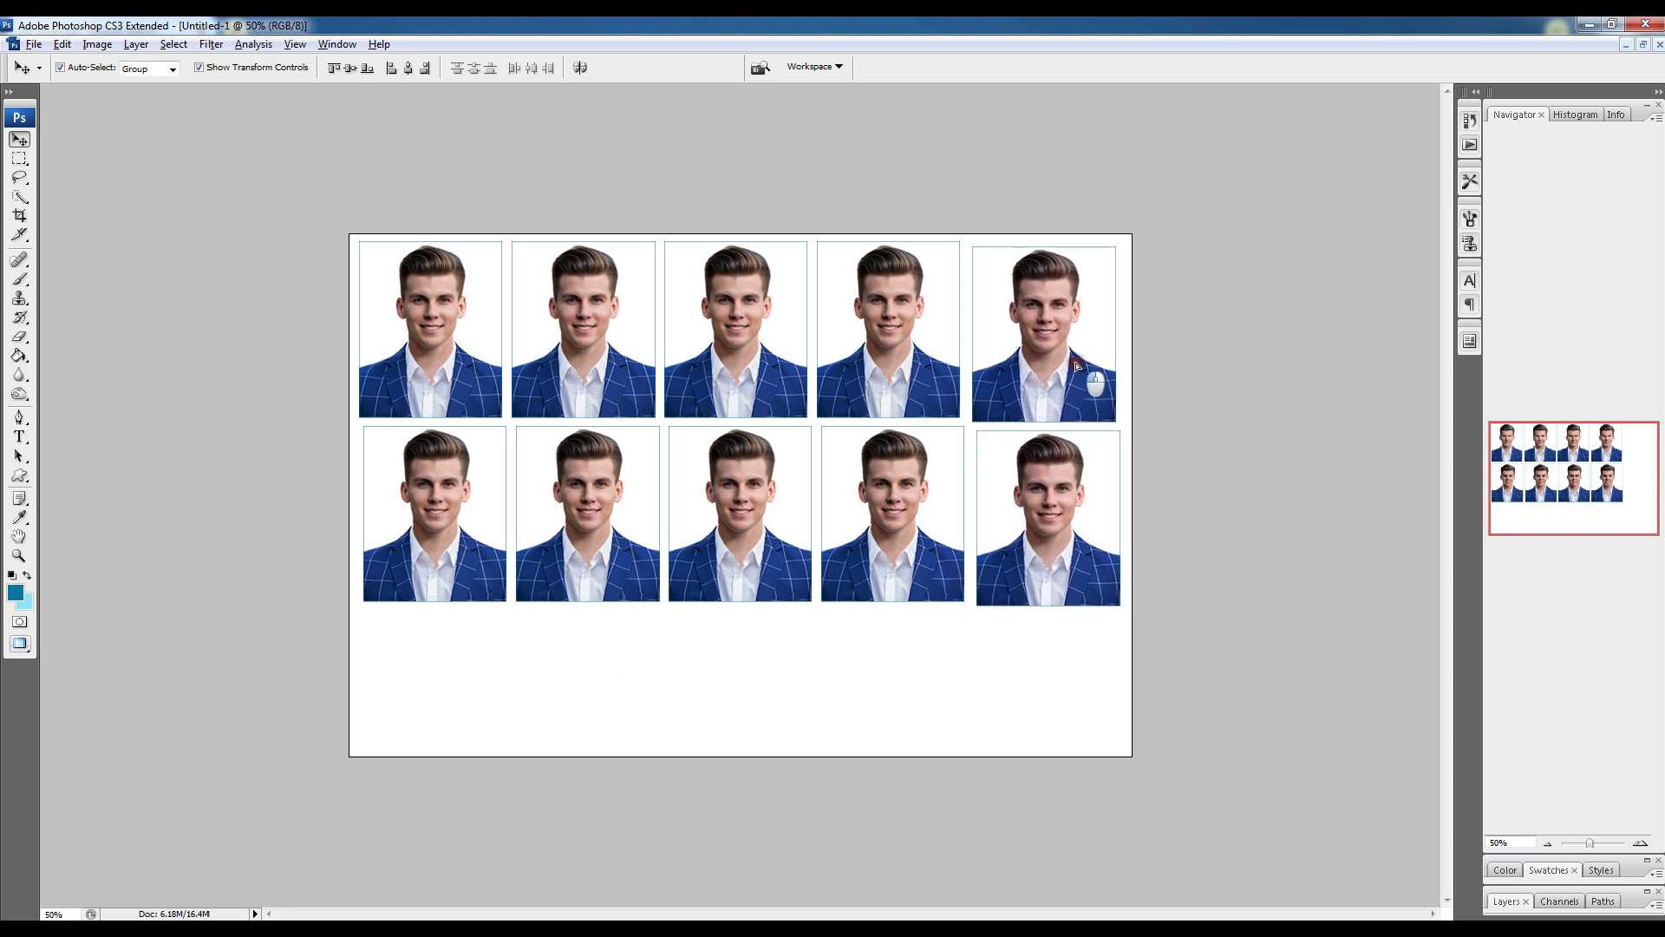
pyautogui.press('Up')
pyautogui.press('Up')
pyautogui.press('Up')
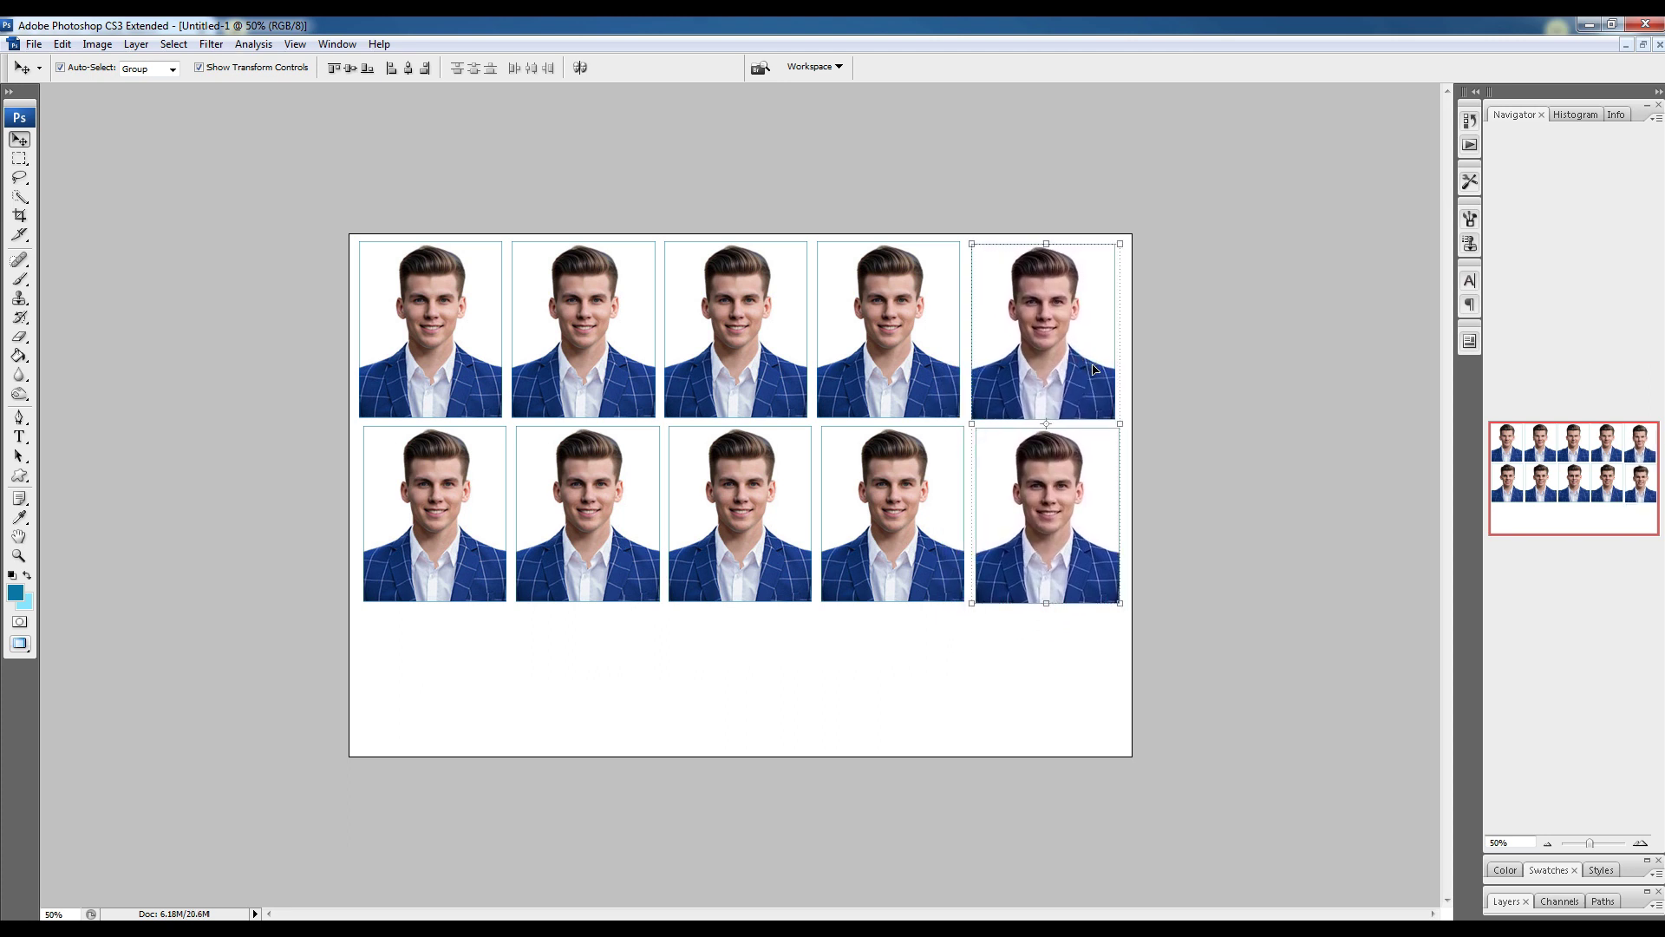
pyautogui.click(1240, 401)
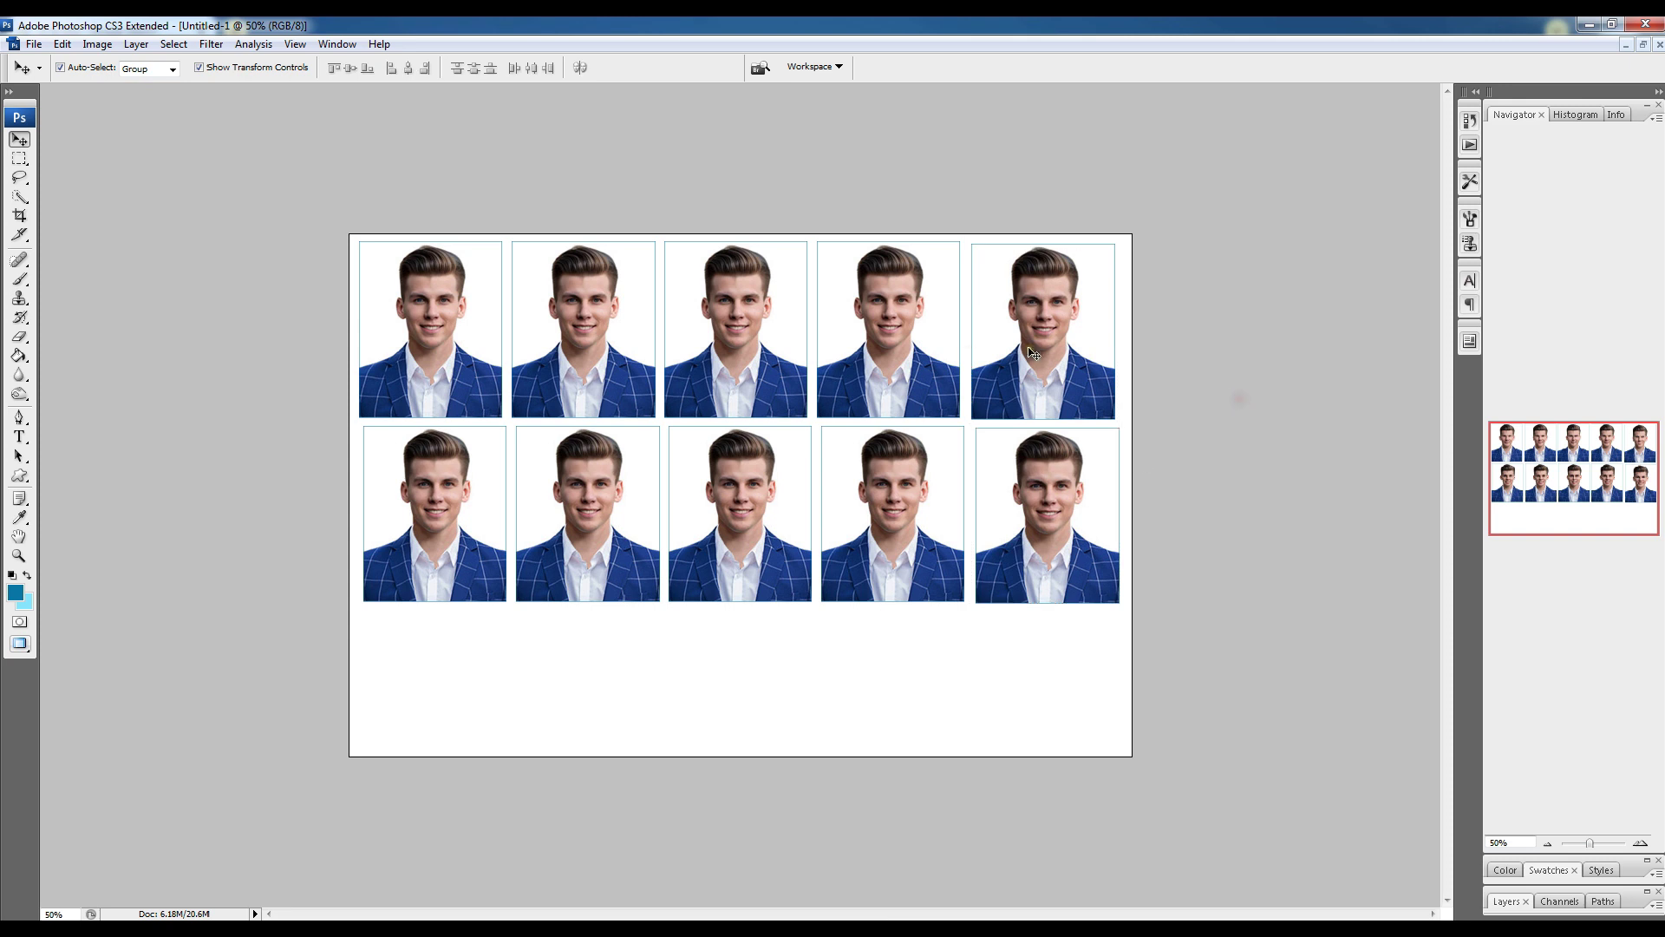
pyautogui.click(411, 537)
pyautogui.moveTo(457, 480); pyautogui.dragTo(462, 669)
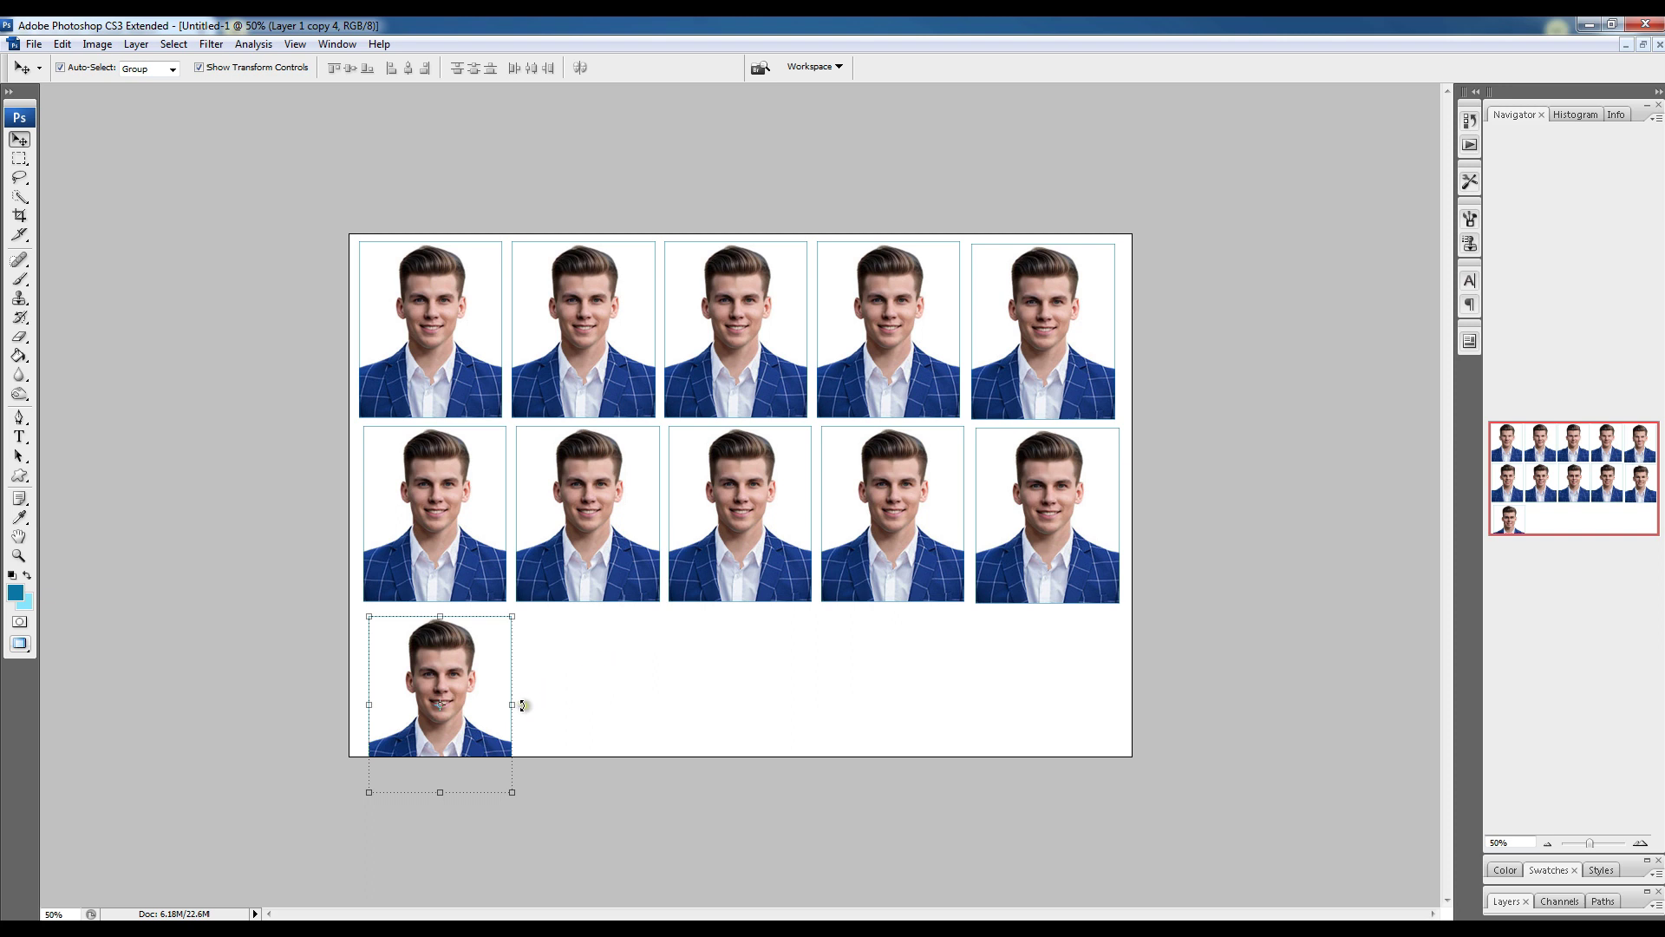
# - Rotate the bottom-left copy exactly a quarter turn and align it with the sheet's bottom edge
pyautogui.moveTo(522, 706); pyautogui.dragTo(442, 586)
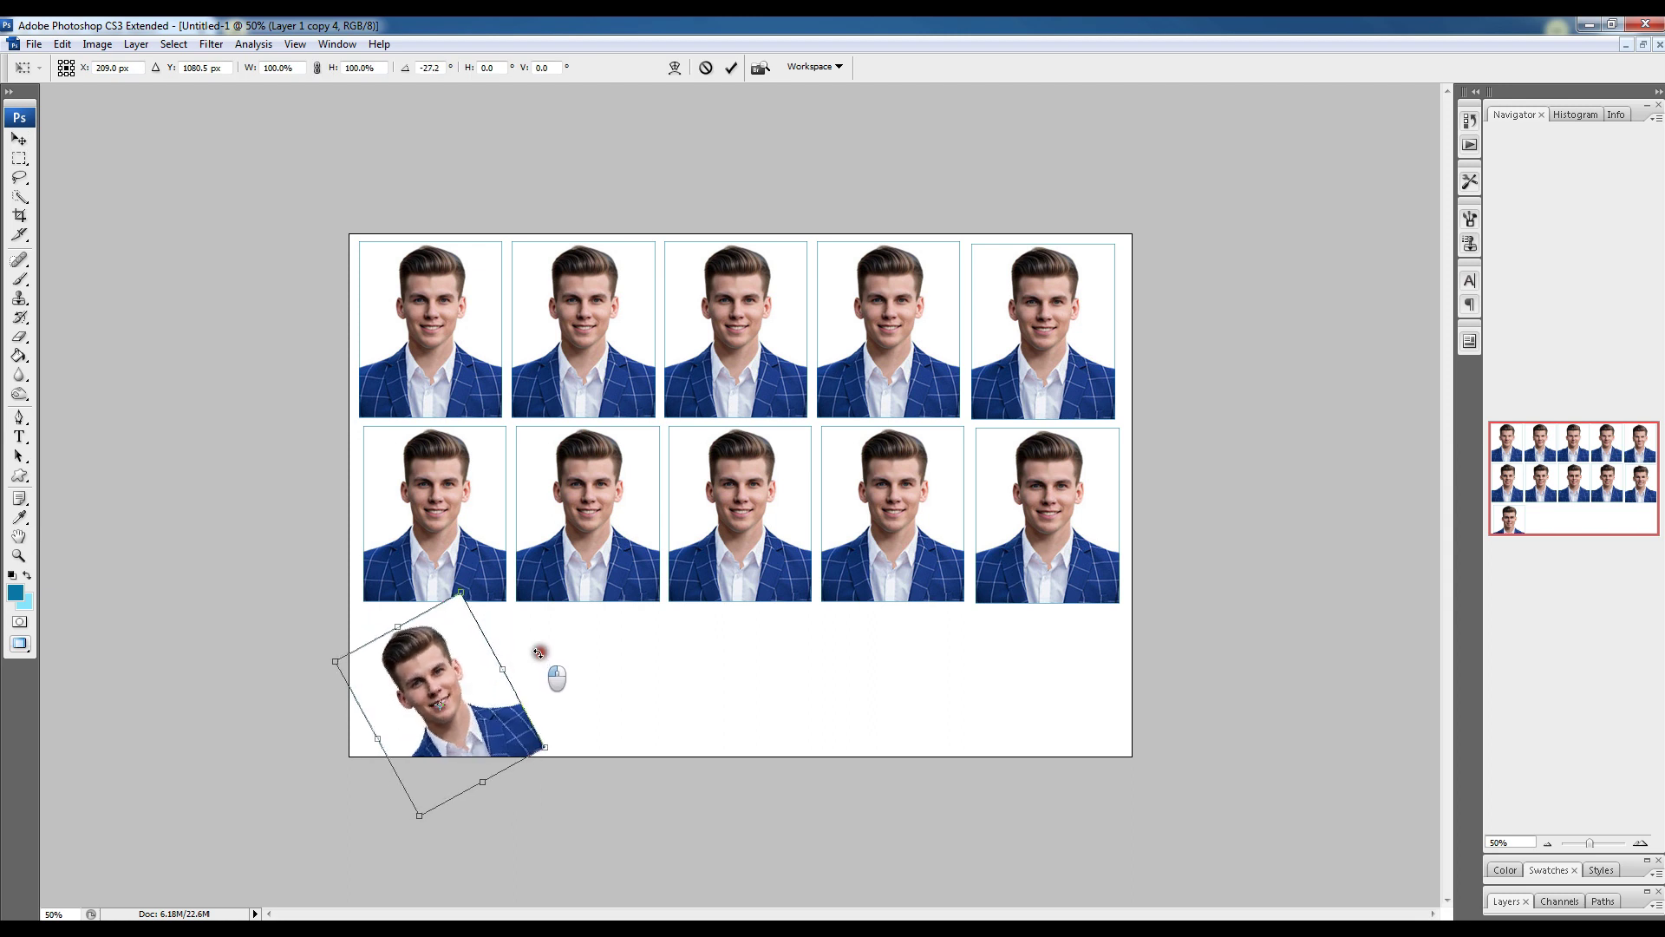
pyautogui.moveTo(442, 586)
pyautogui.mouseDown()
pyautogui.moveTo(408, 574)
pyautogui.moveTo(475, 588)
pyautogui.moveTo(460, 581)
pyautogui.mouseUp()
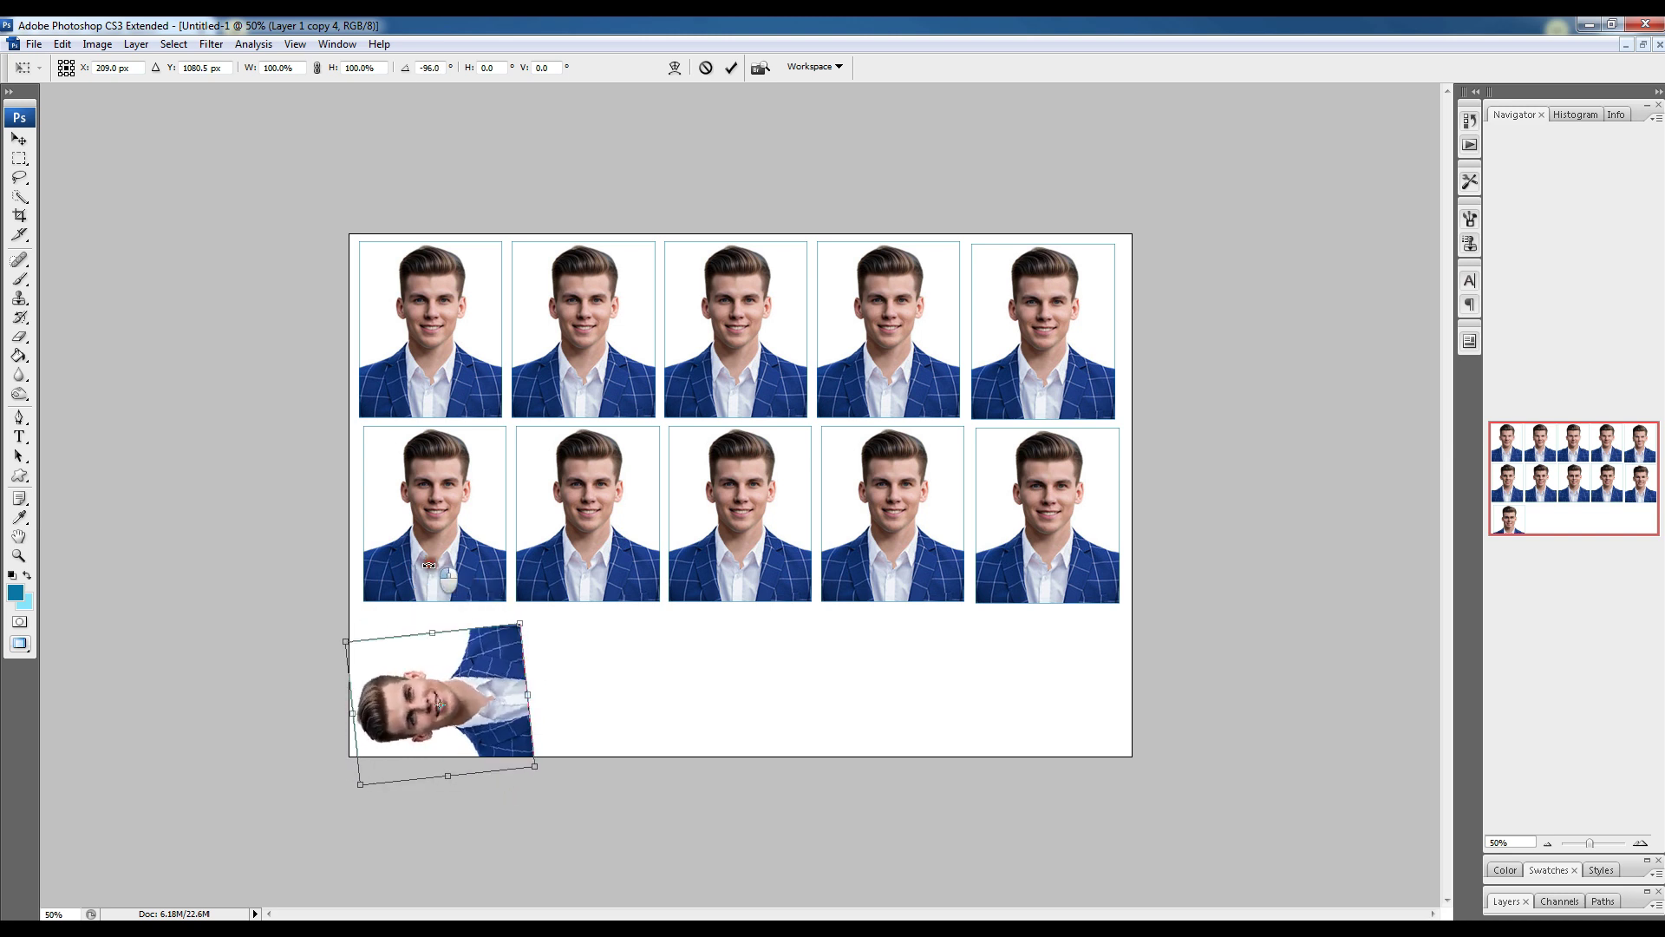
pyautogui.moveTo(460, 581)
pyautogui.mouseDown()
pyautogui.moveTo(424, 566)
pyautogui.moveTo(407, 583)
pyautogui.moveTo(445, 582)
pyautogui.mouseUp()
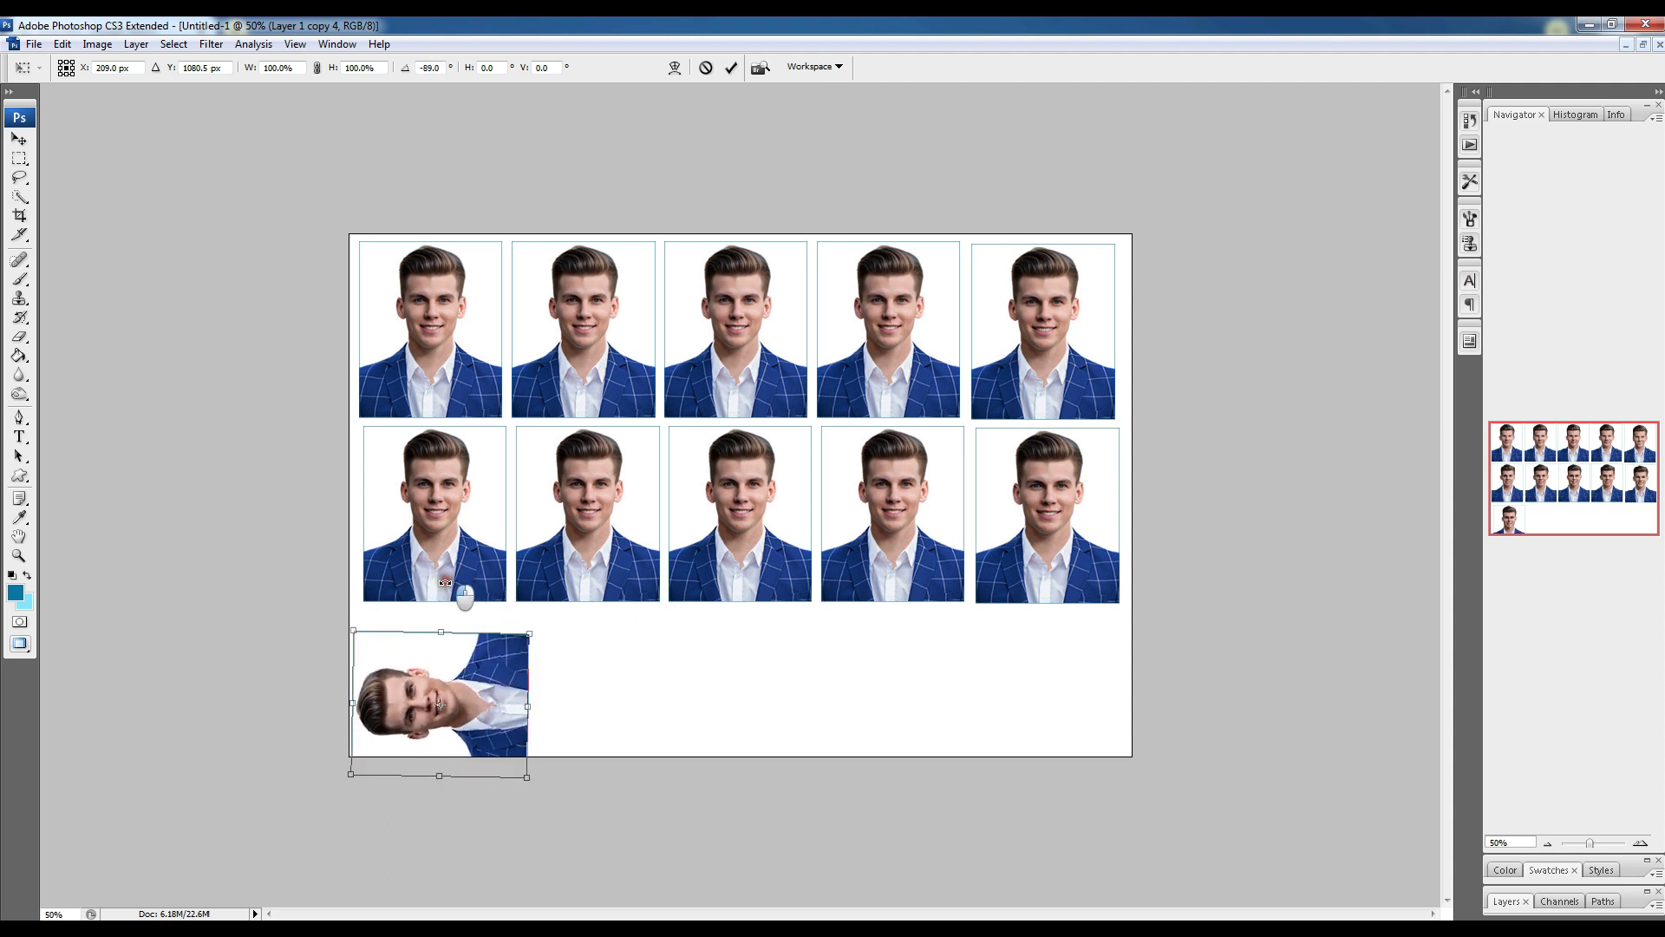
pyautogui.press('Return')
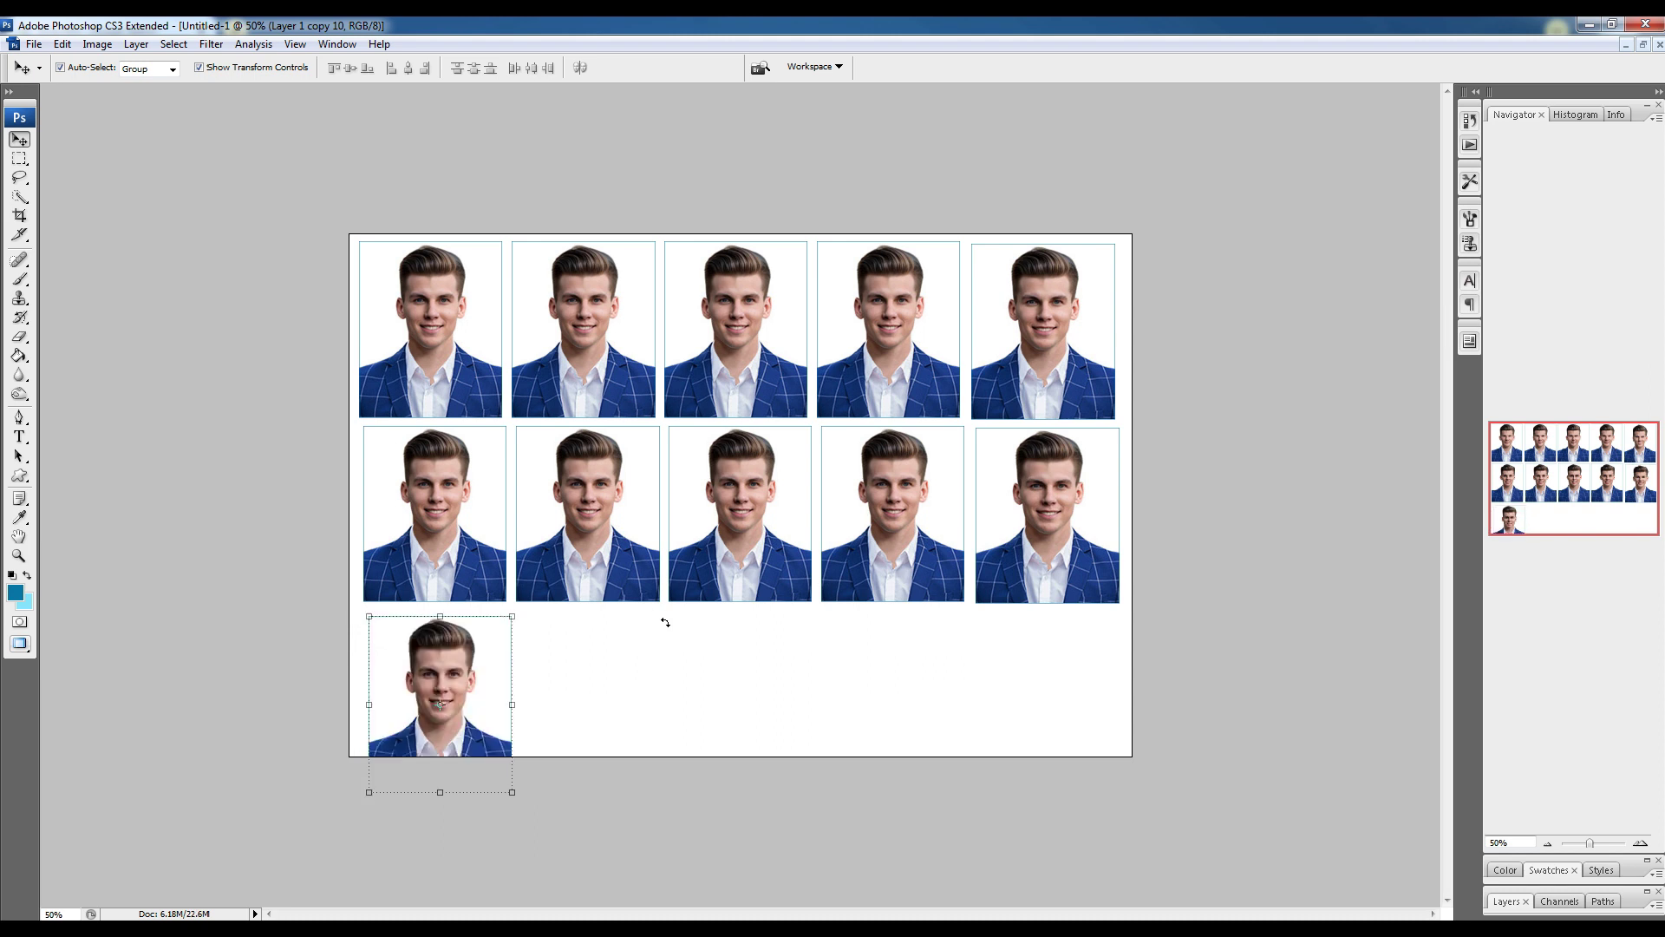
pyautogui.moveTo(522, 700); pyautogui.dragTo(507, 638)
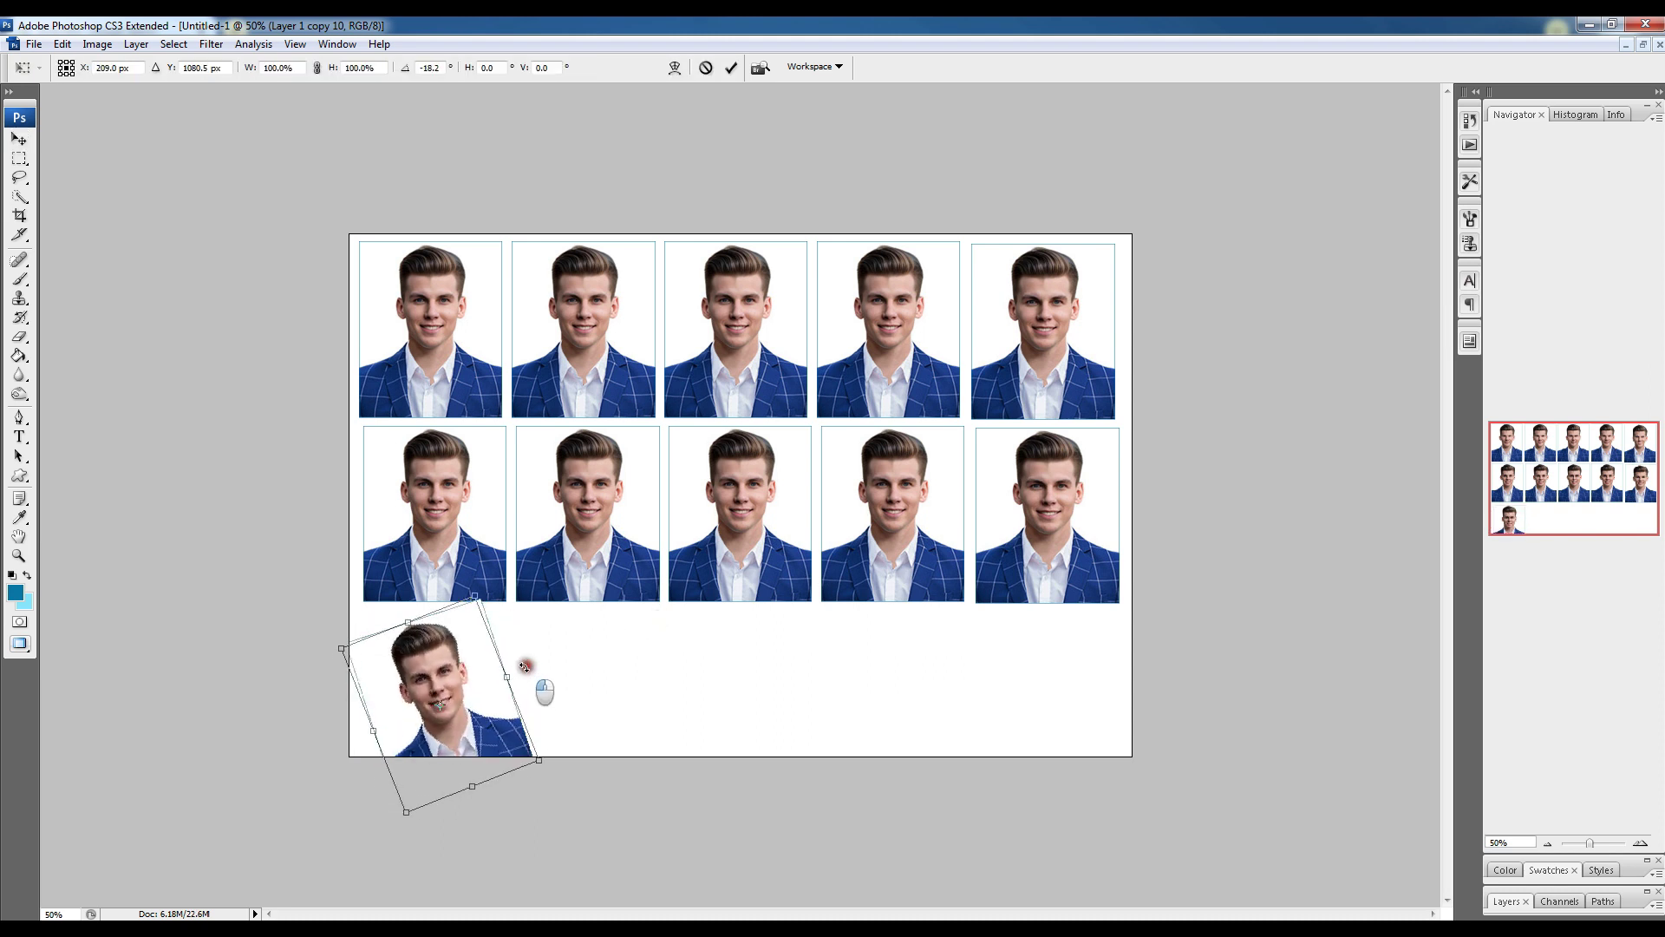
pyautogui.moveTo(507, 638); pyautogui.dragTo(436, 602)
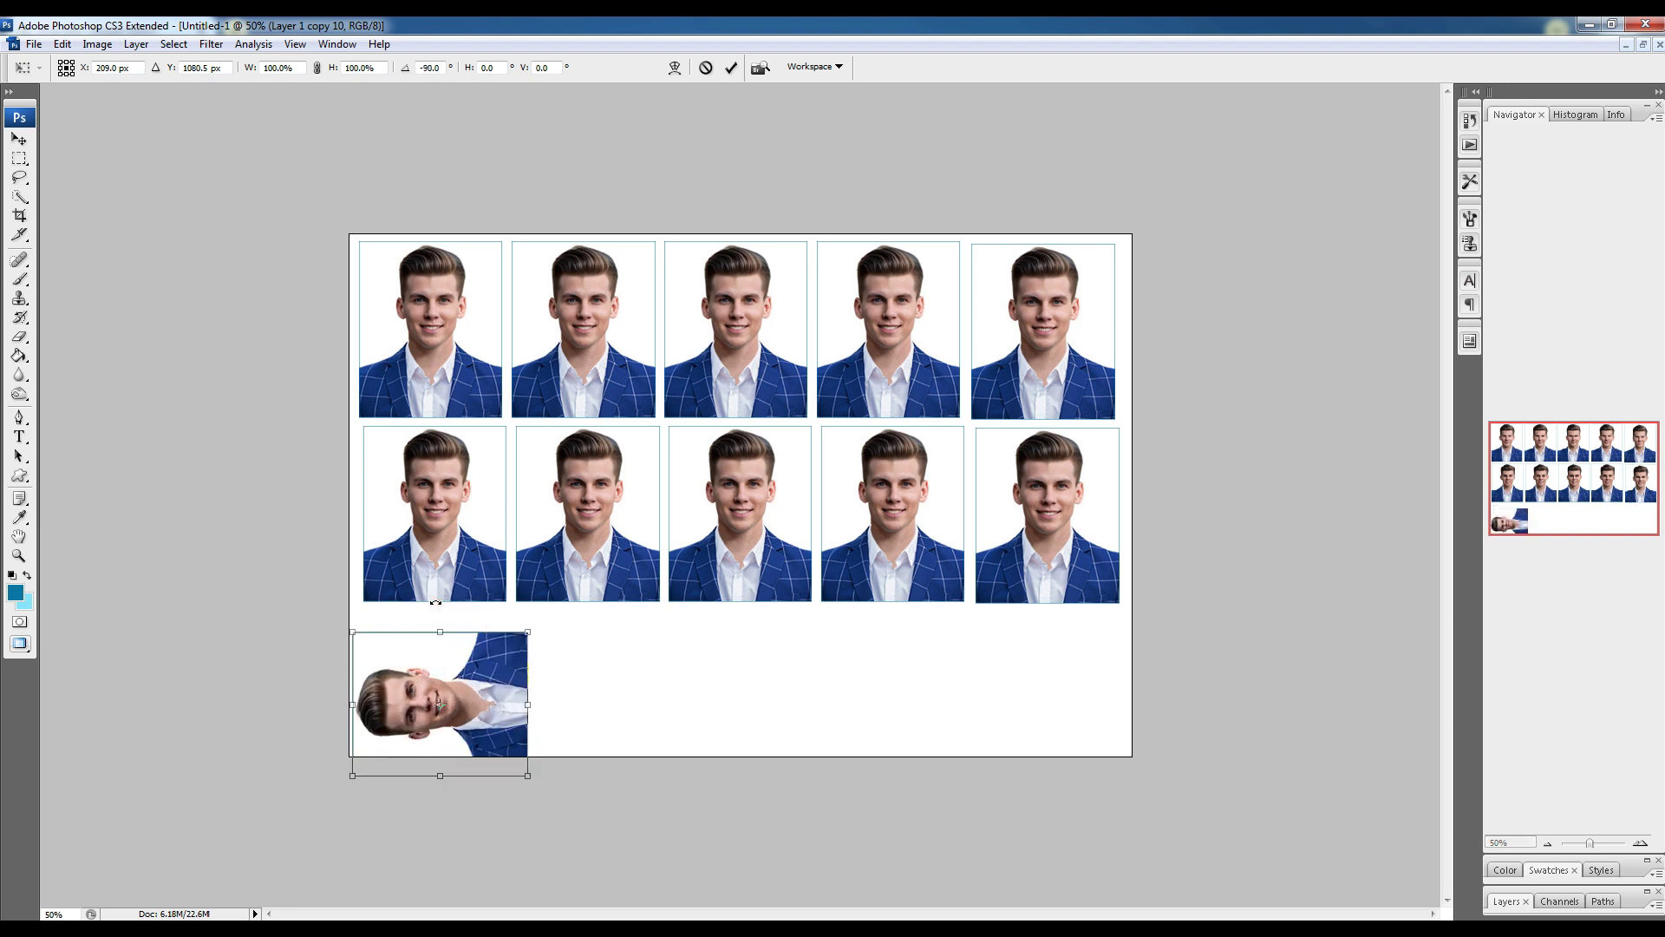
pyautogui.press('Return')
pyautogui.moveTo(475, 715); pyautogui.dragTo(473, 694)
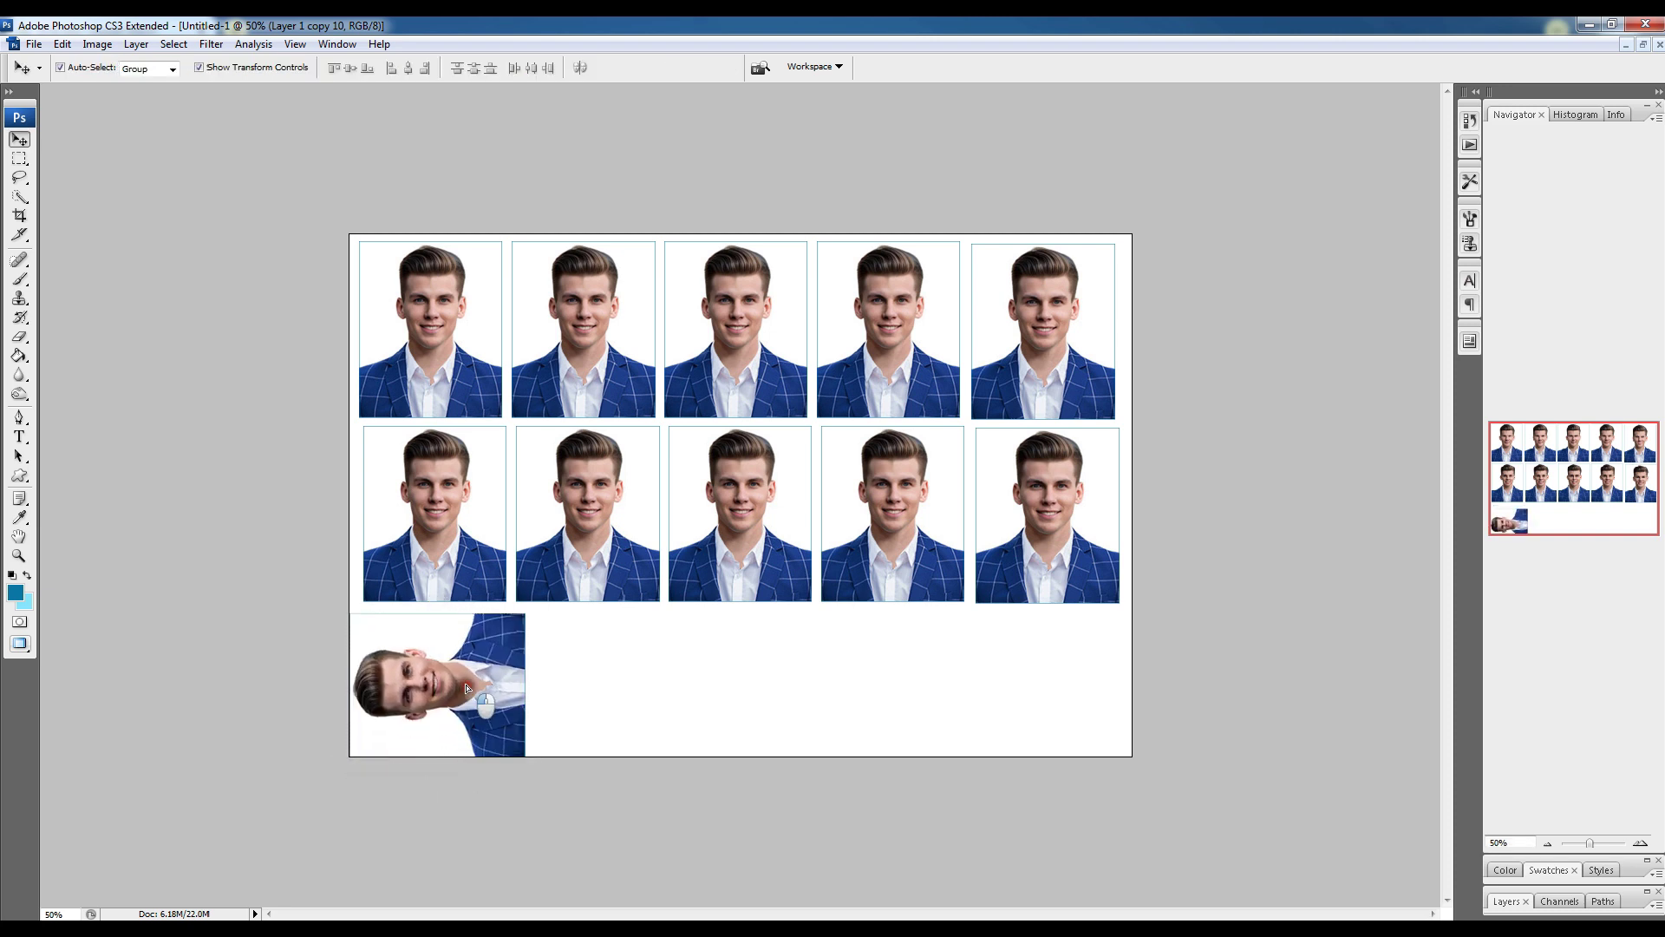
pyautogui.click(643, 688)
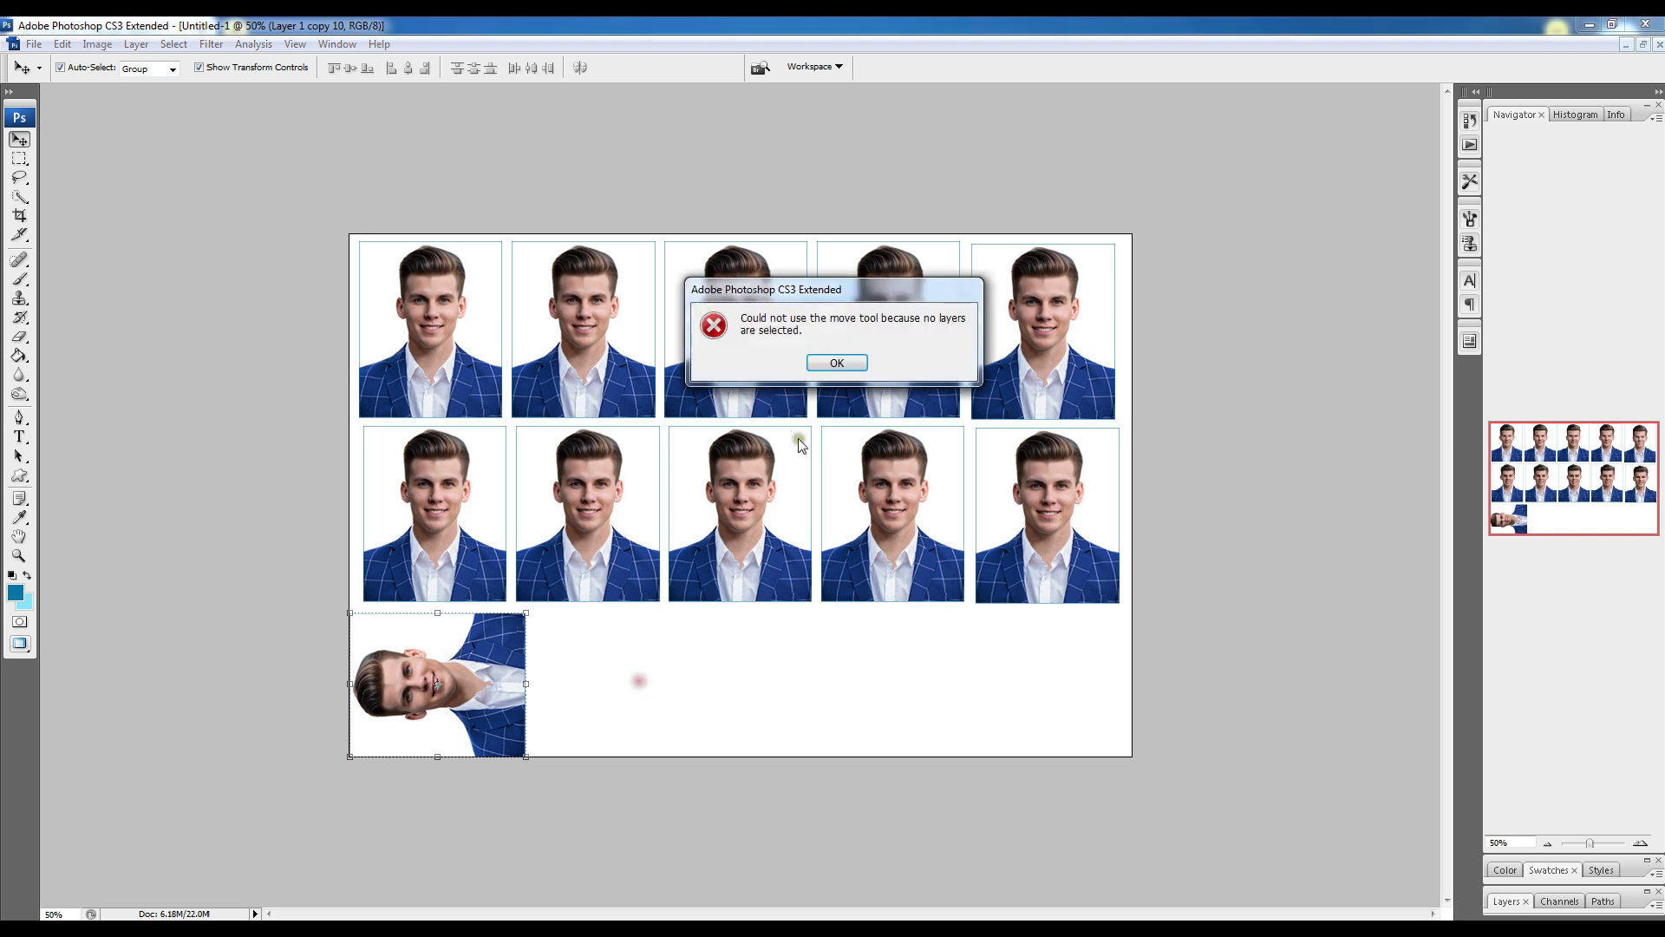
pyautogui.click(832, 361)
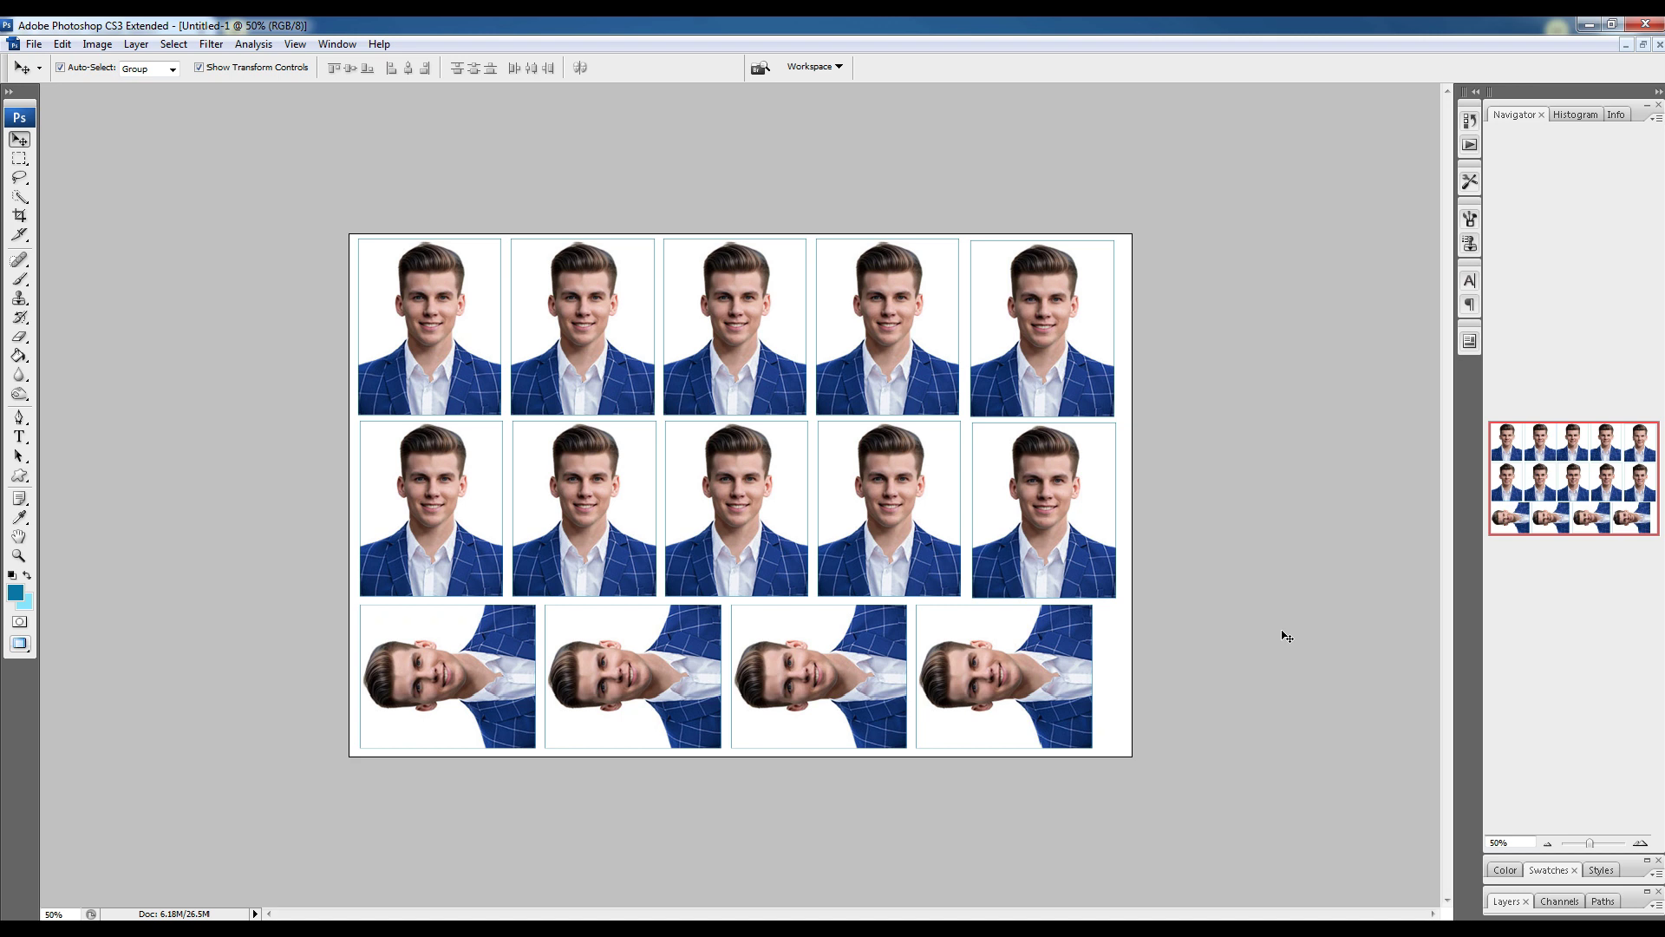
# - Create a new A4 page from the International Paper preset
pyautogui.click(1327, 640)
pyautogui.hotkey('ctrl', 'n')
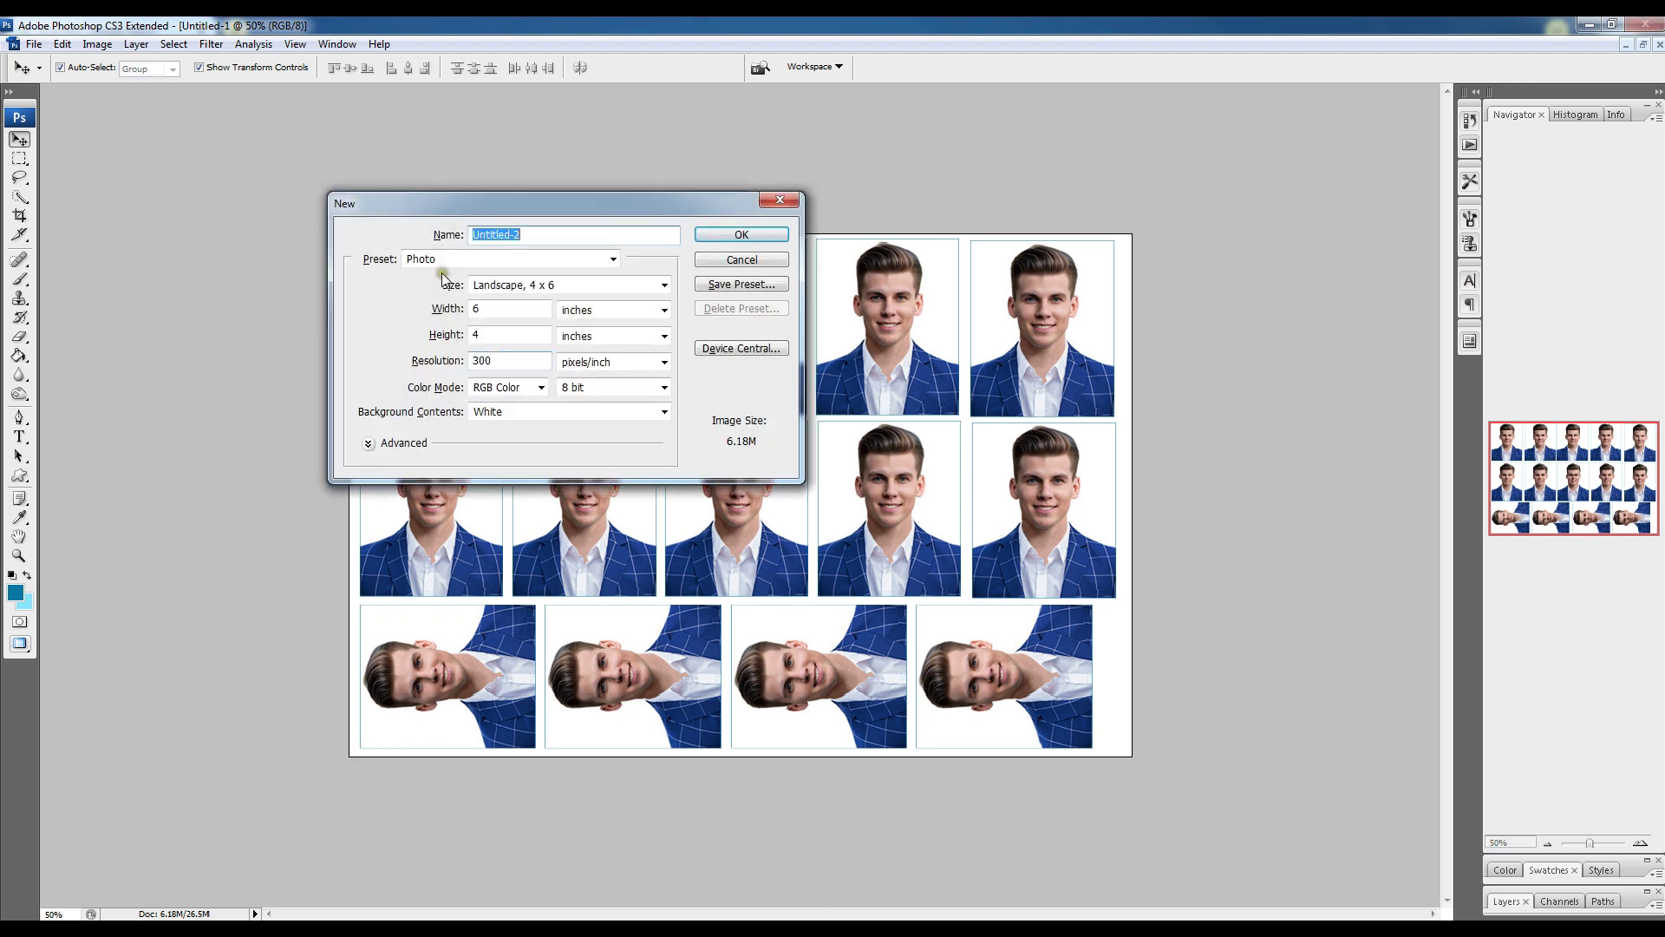
pyautogui.click(442, 260)
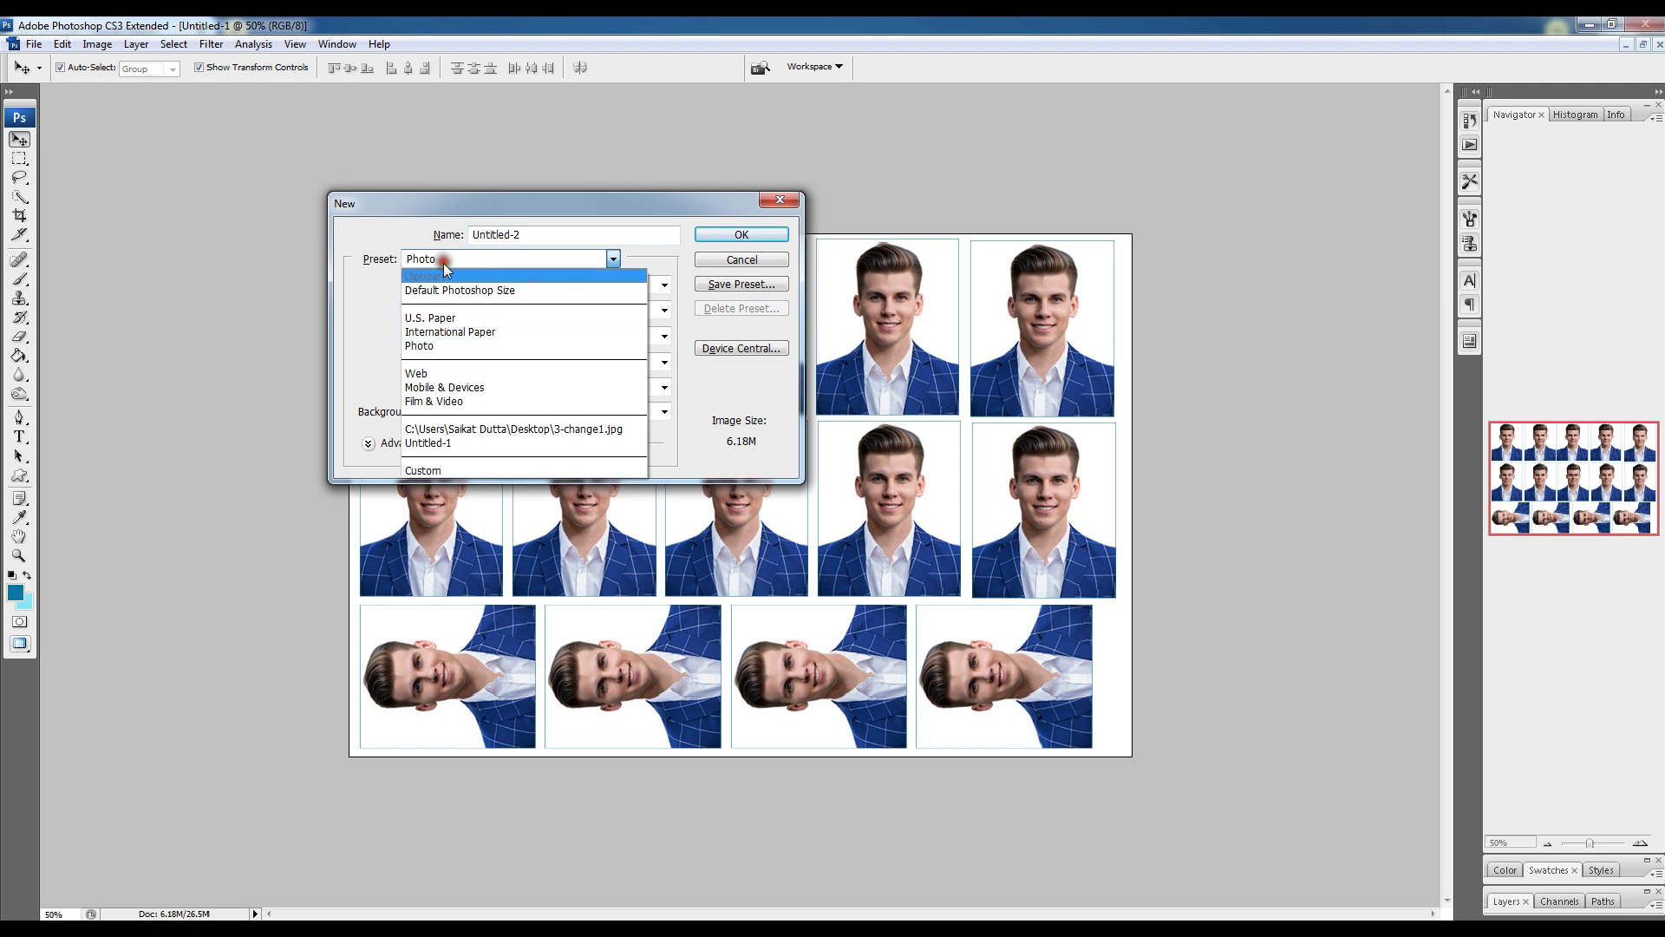
pyautogui.click(477, 333)
pyautogui.click(483, 286)
pyautogui.click(502, 326)
pyautogui.click(763, 233)
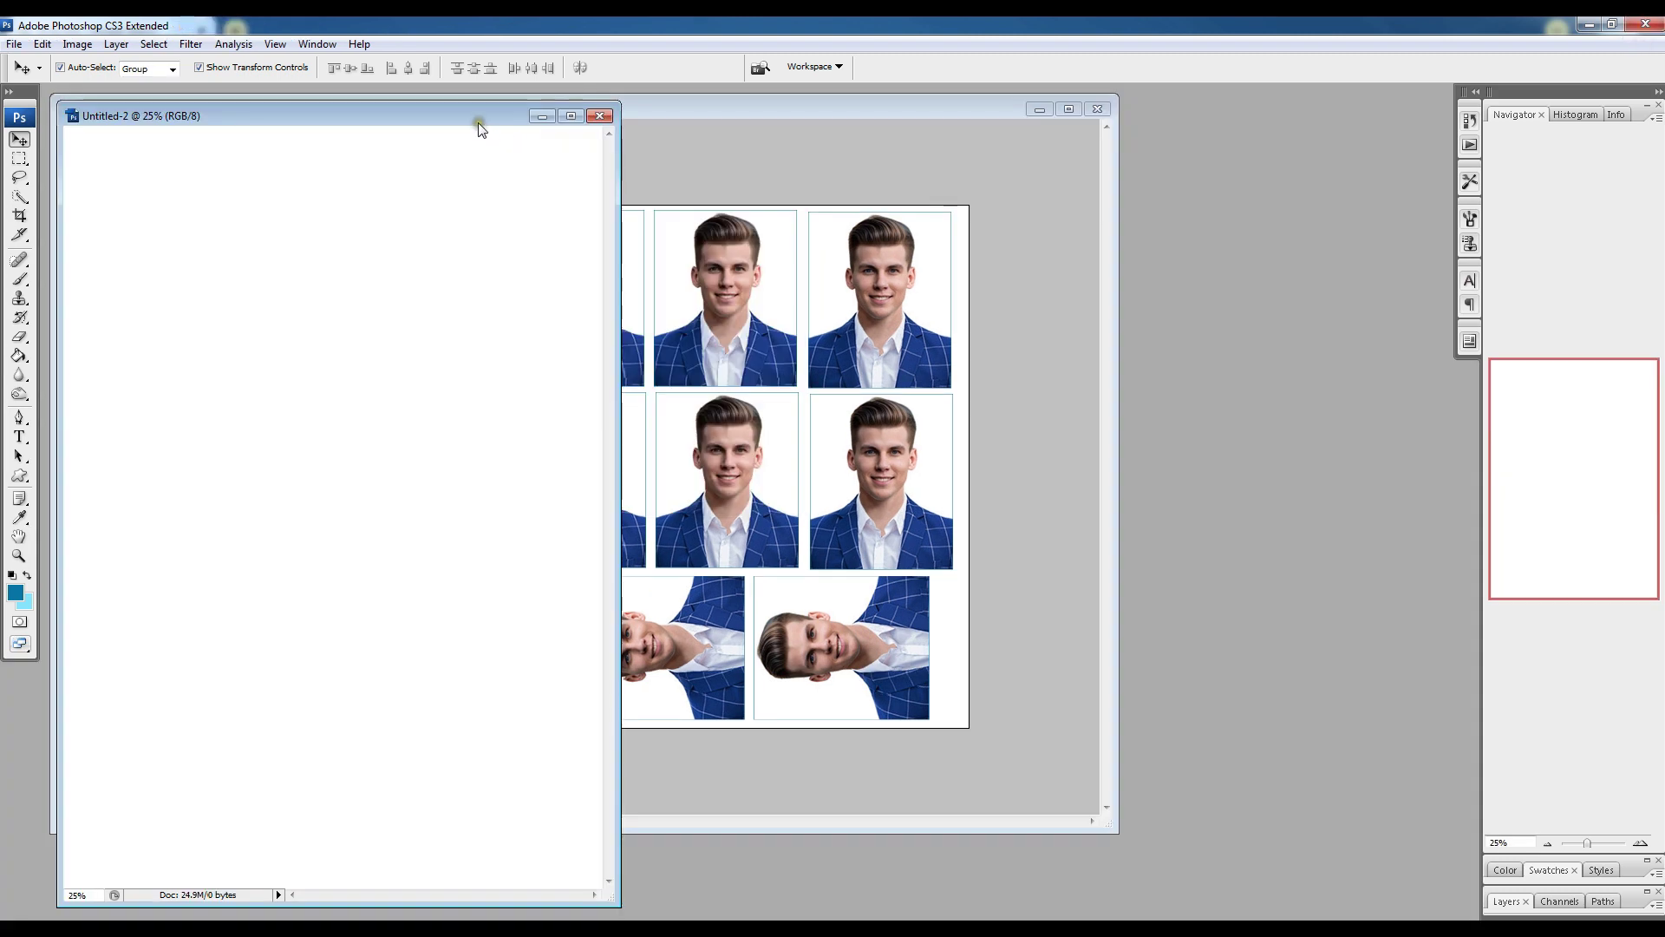
# - Place the photo strip at the A4 page's top-left and extend it to seven copies
pyautogui.click(1037, 264)
pyautogui.moveTo(521, 110)
pyautogui.mouseDown()
pyautogui.moveTo(666, 723)
pyautogui.moveTo(609, 662)
pyautogui.mouseUp()
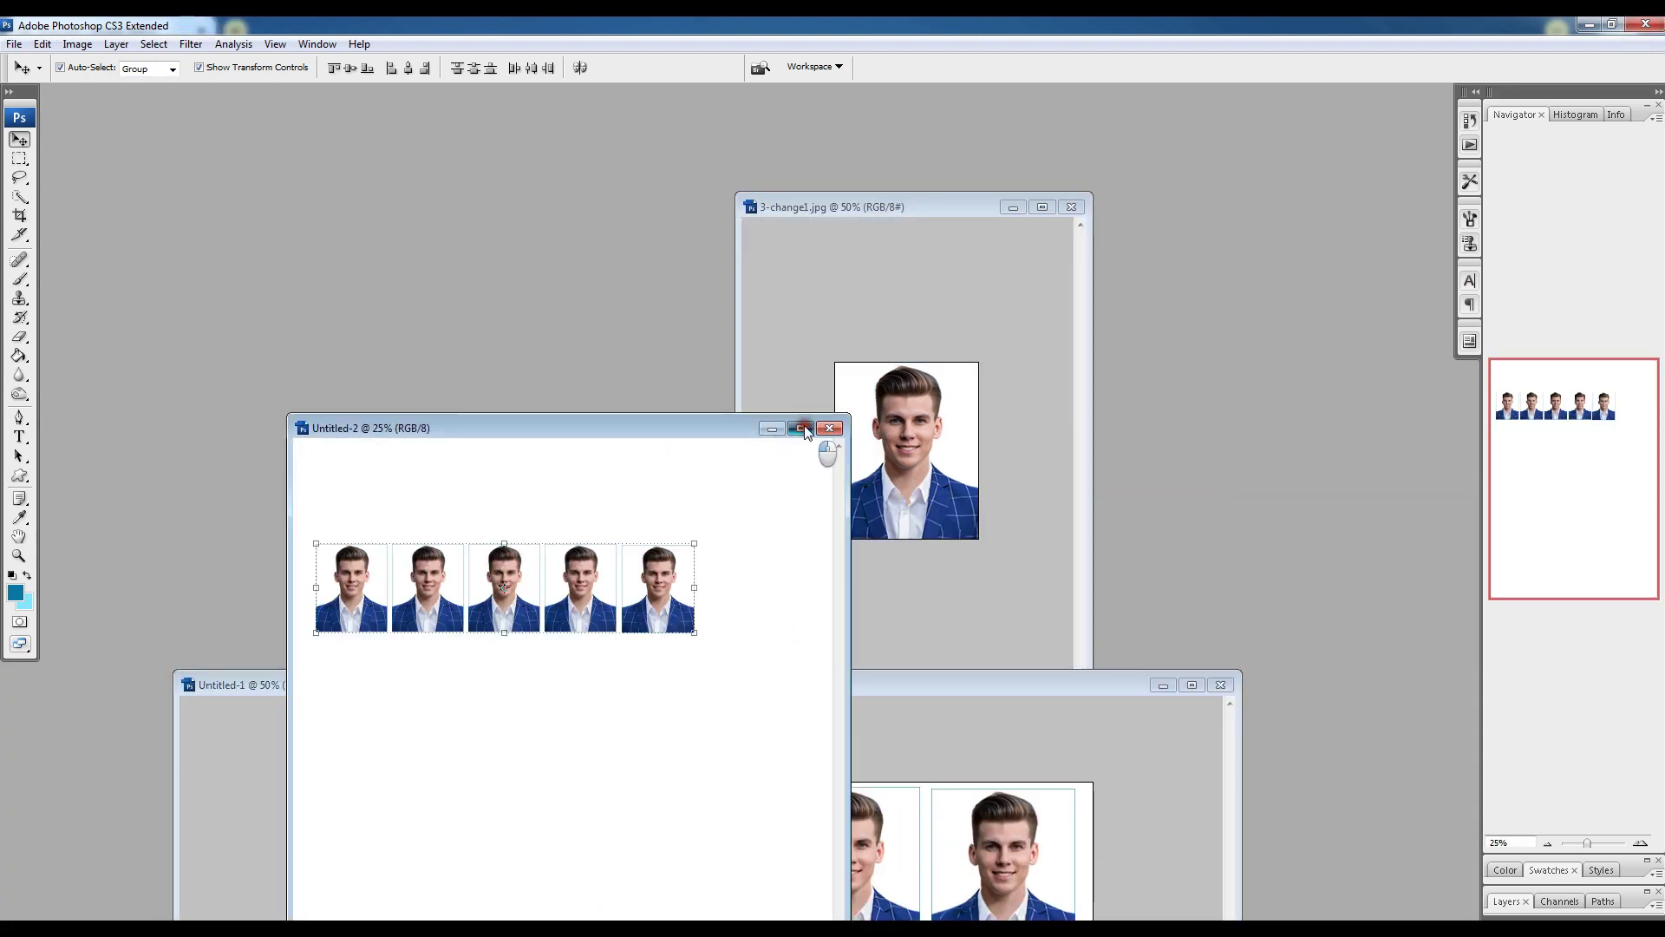
pyautogui.click(801, 427)
pyautogui.moveTo(532, 265); pyautogui.dragTo(508, 170)
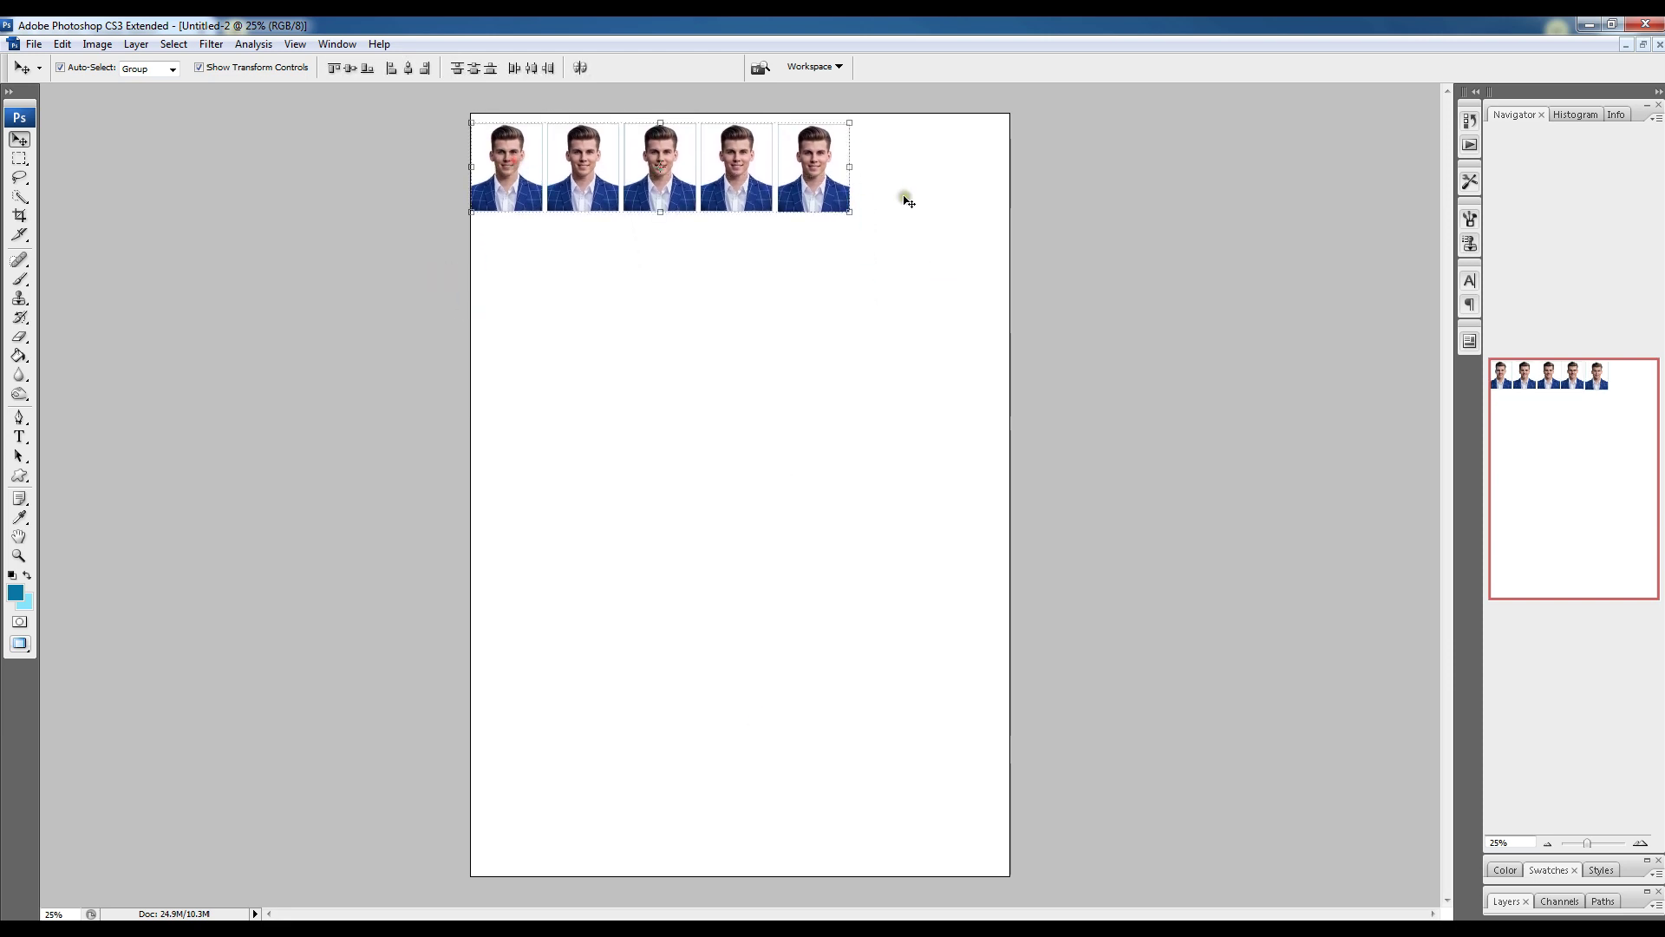
pyautogui.moveTo(915, 165); pyautogui.dragTo(751, 257)
pyautogui.moveTo(752, 169)
pyautogui.mouseDown()
pyautogui.moveTo(886, 199)
pyautogui.moveTo(906, 171)
pyautogui.mouseUp()
pyautogui.hotkey('ctrl', 'e')
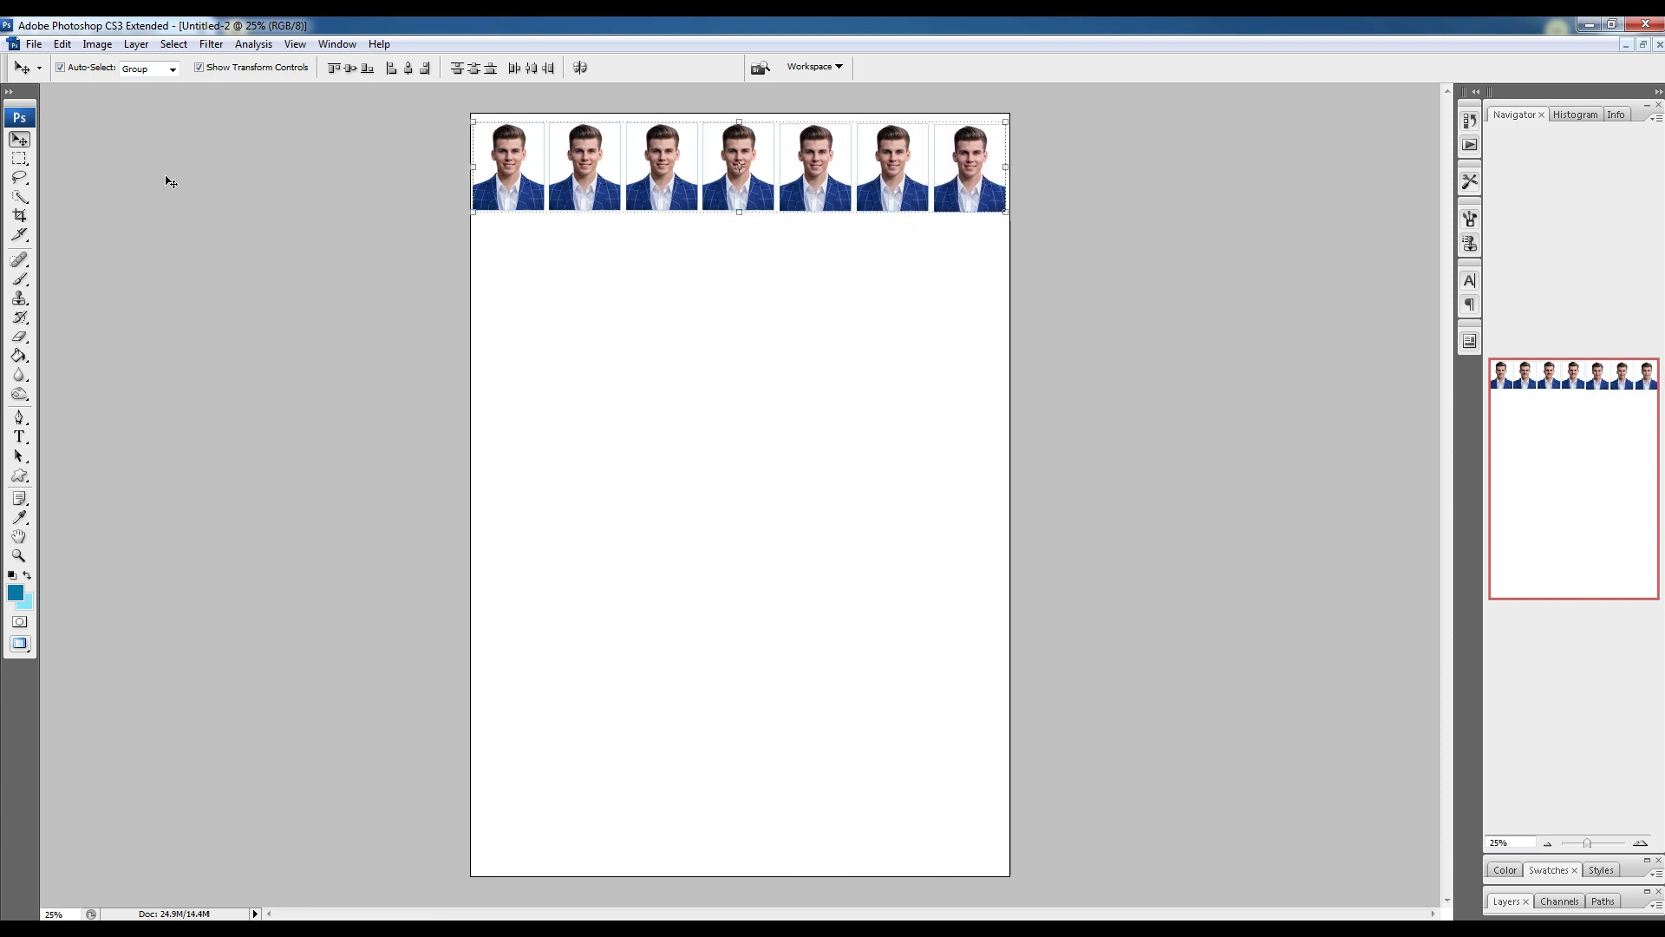
pyautogui.click(717, 293)
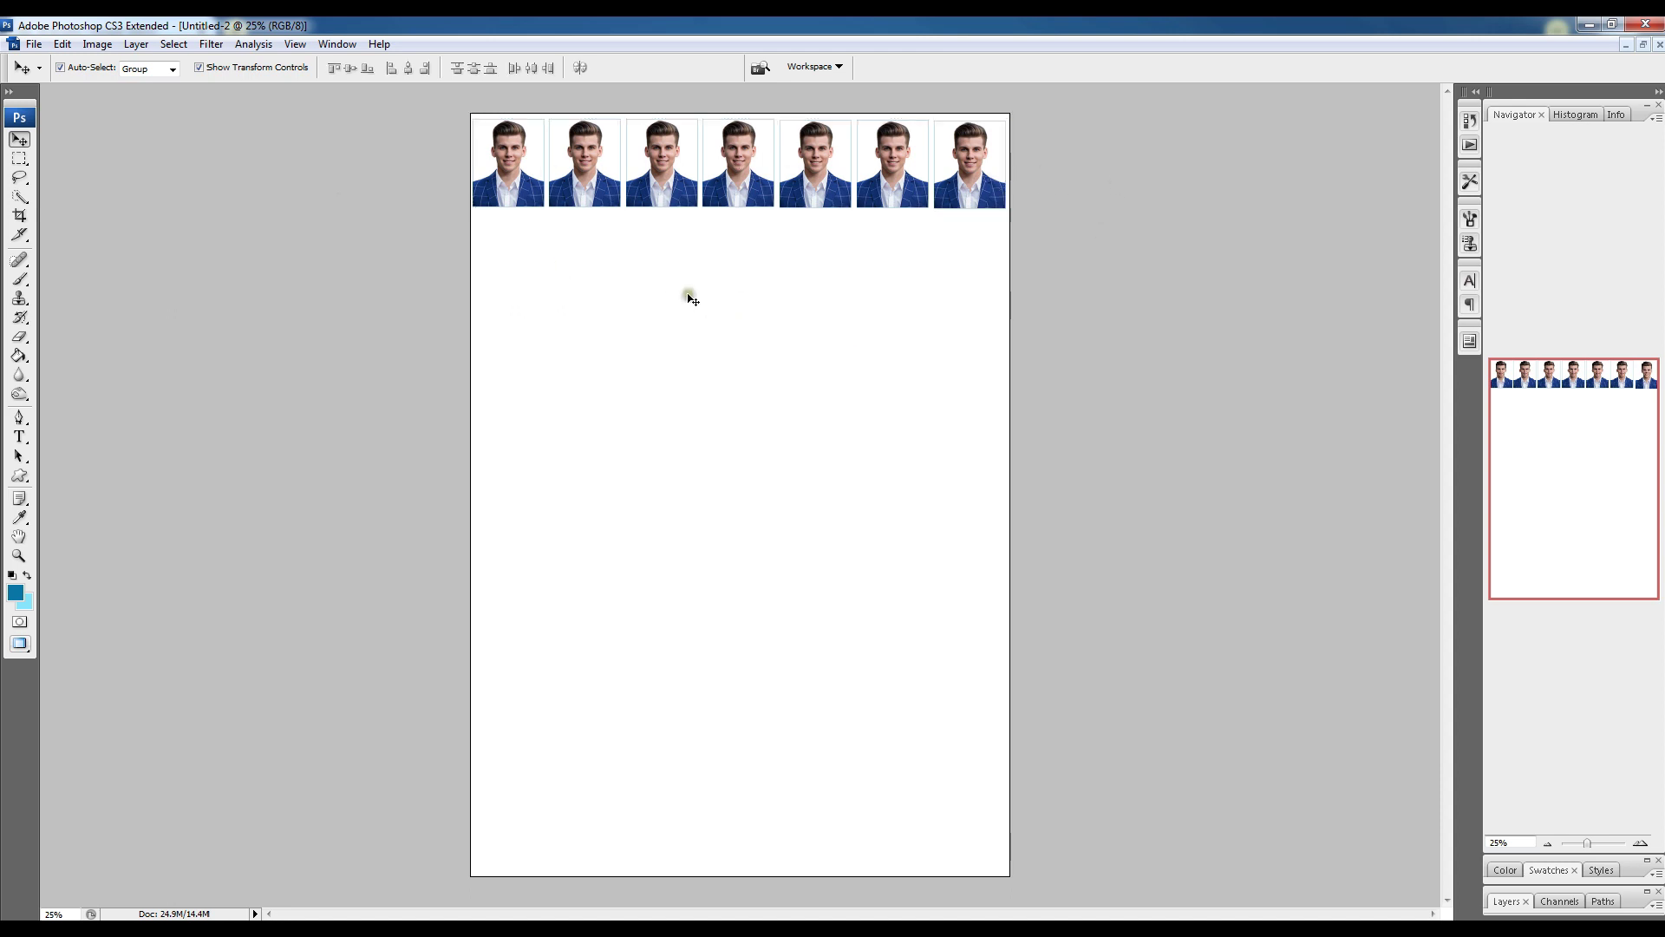
# - Restore separate document windows and maximise the first photo sheet
pyautogui.click(1642, 44)
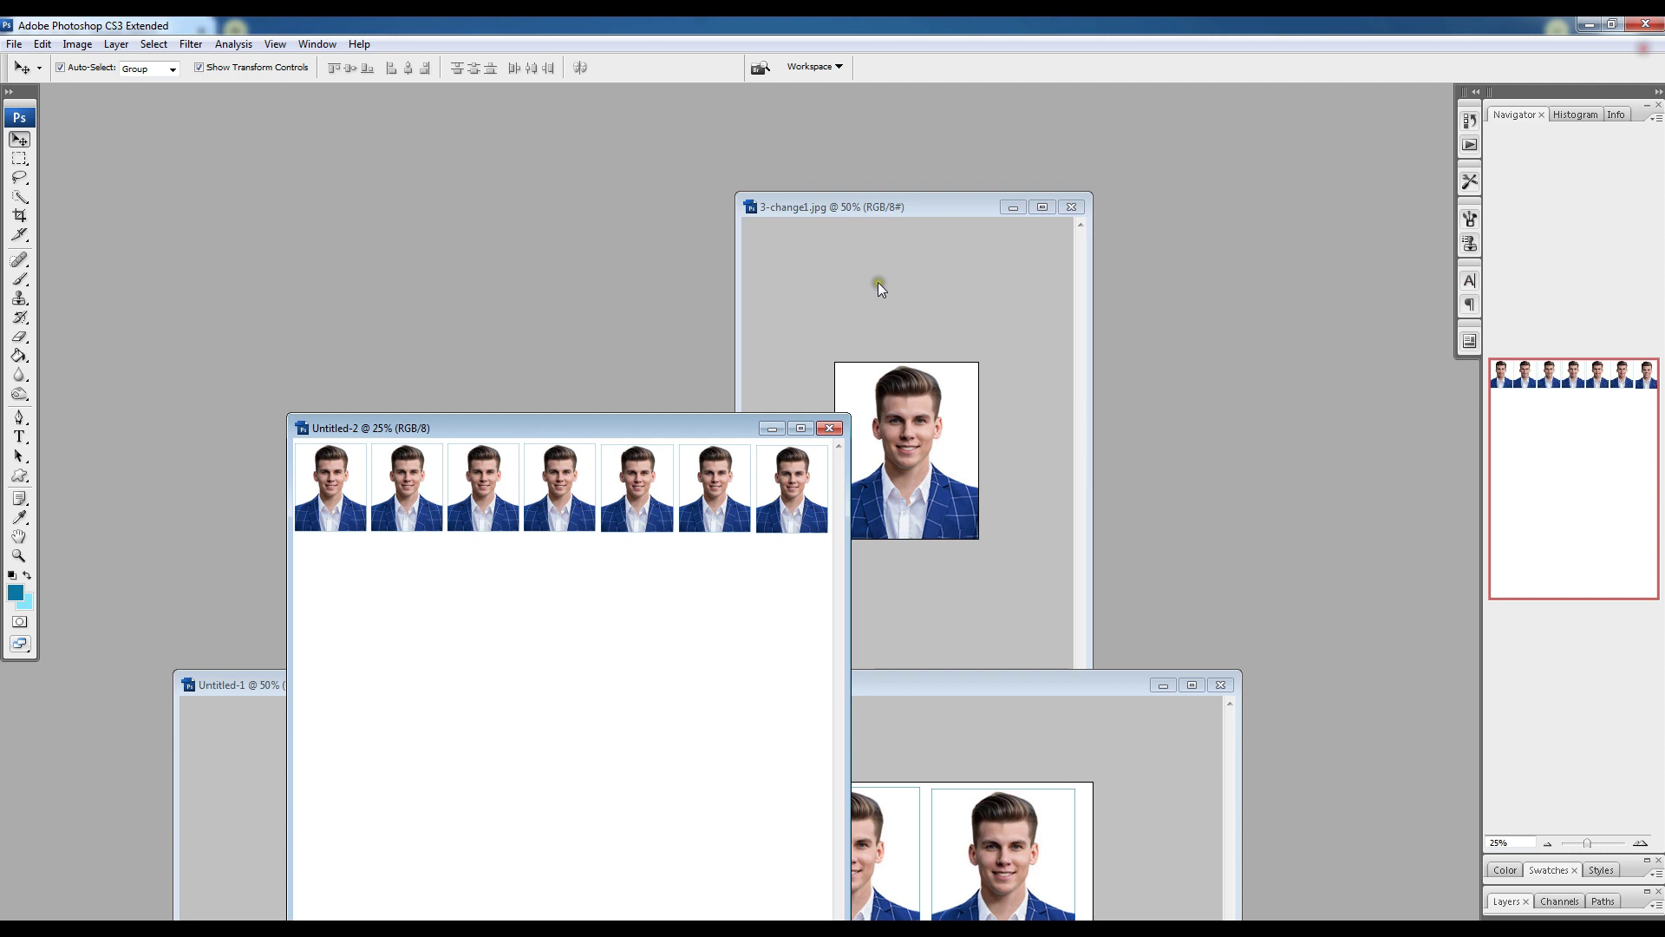
pyautogui.click(227, 687)
pyautogui.doubleClick(227, 687)
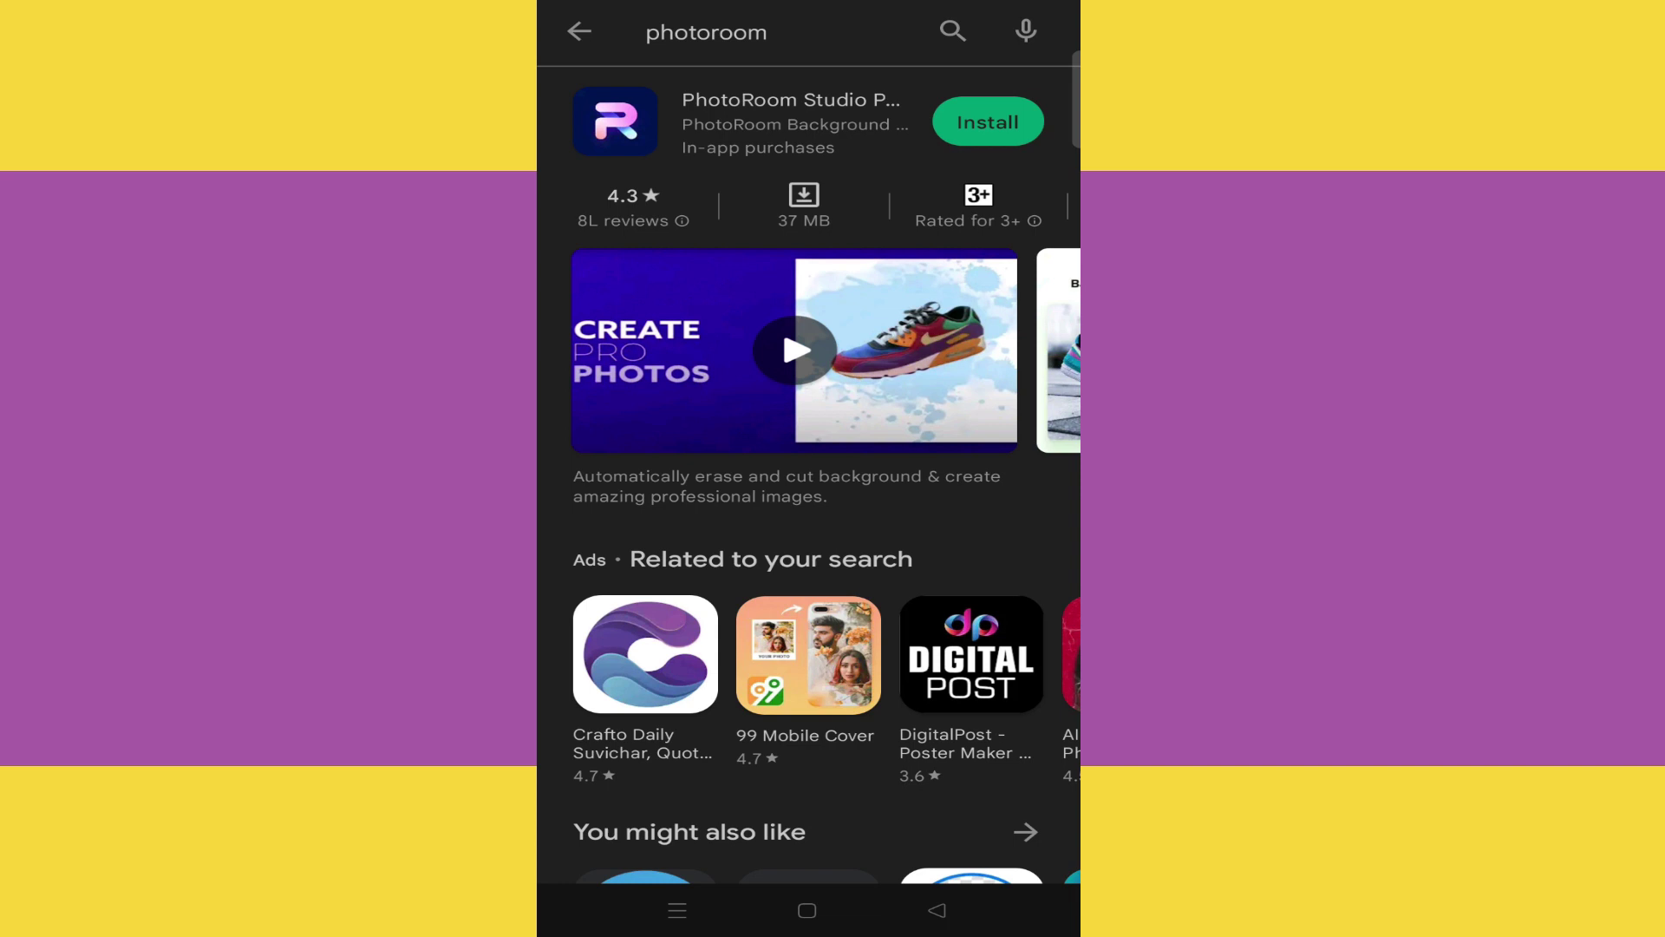
# - Install PhotoRoom Studio from Google Play, launch it, and get past its welcome screen
pyautogui.click(988, 121)
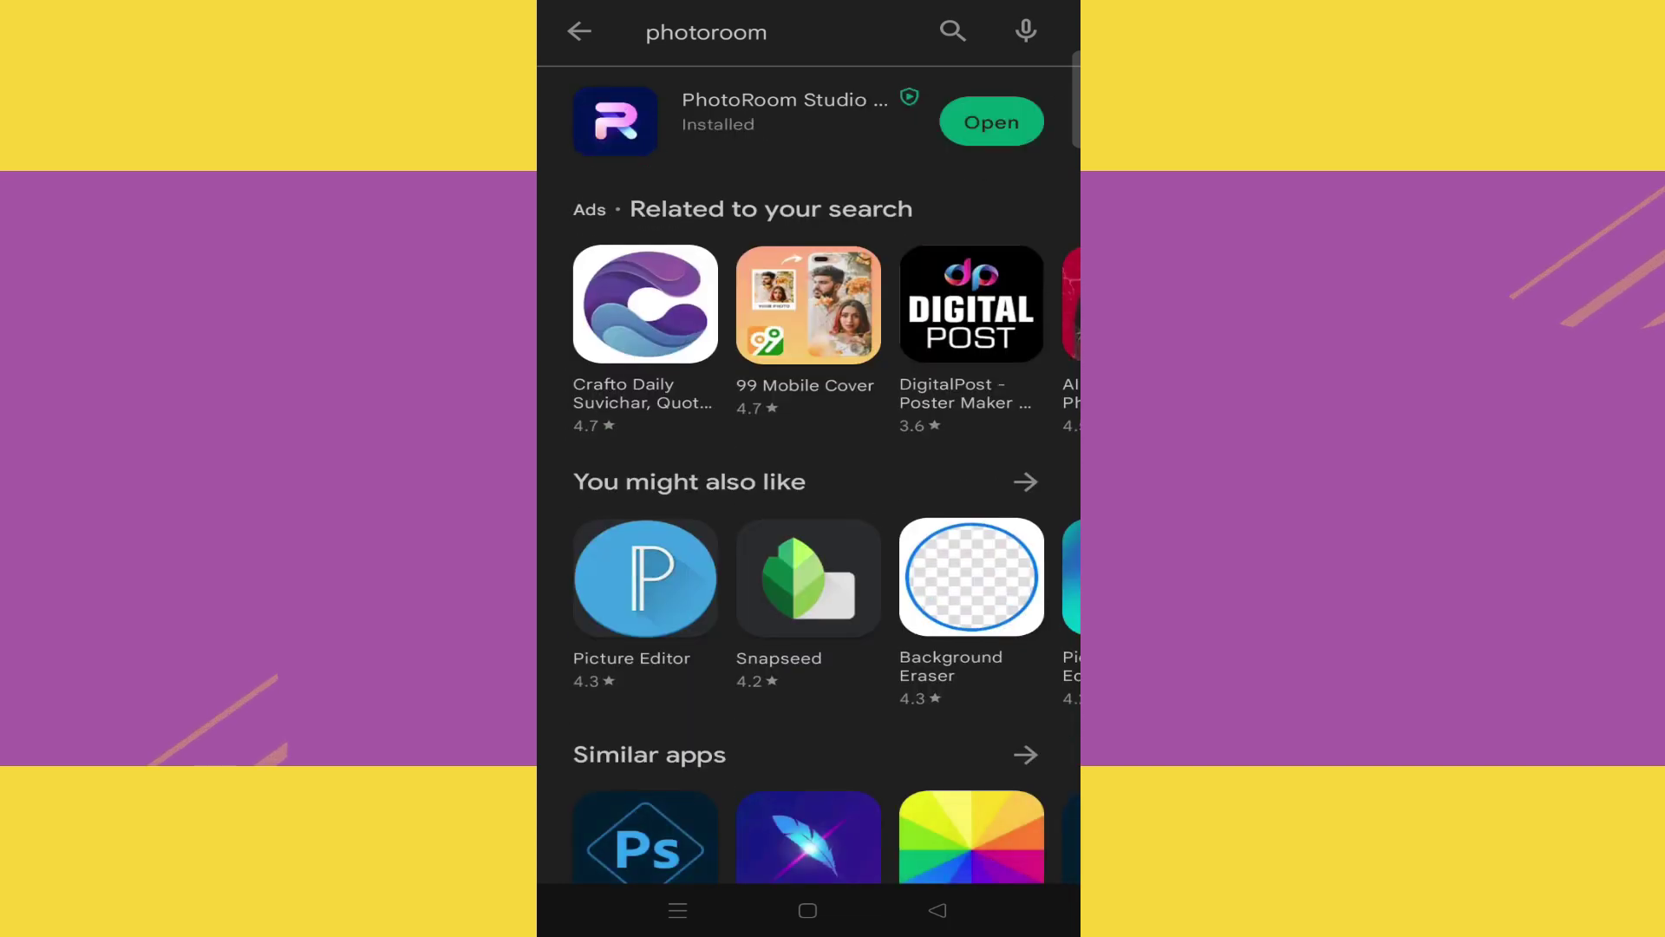
pyautogui.click(991, 122)
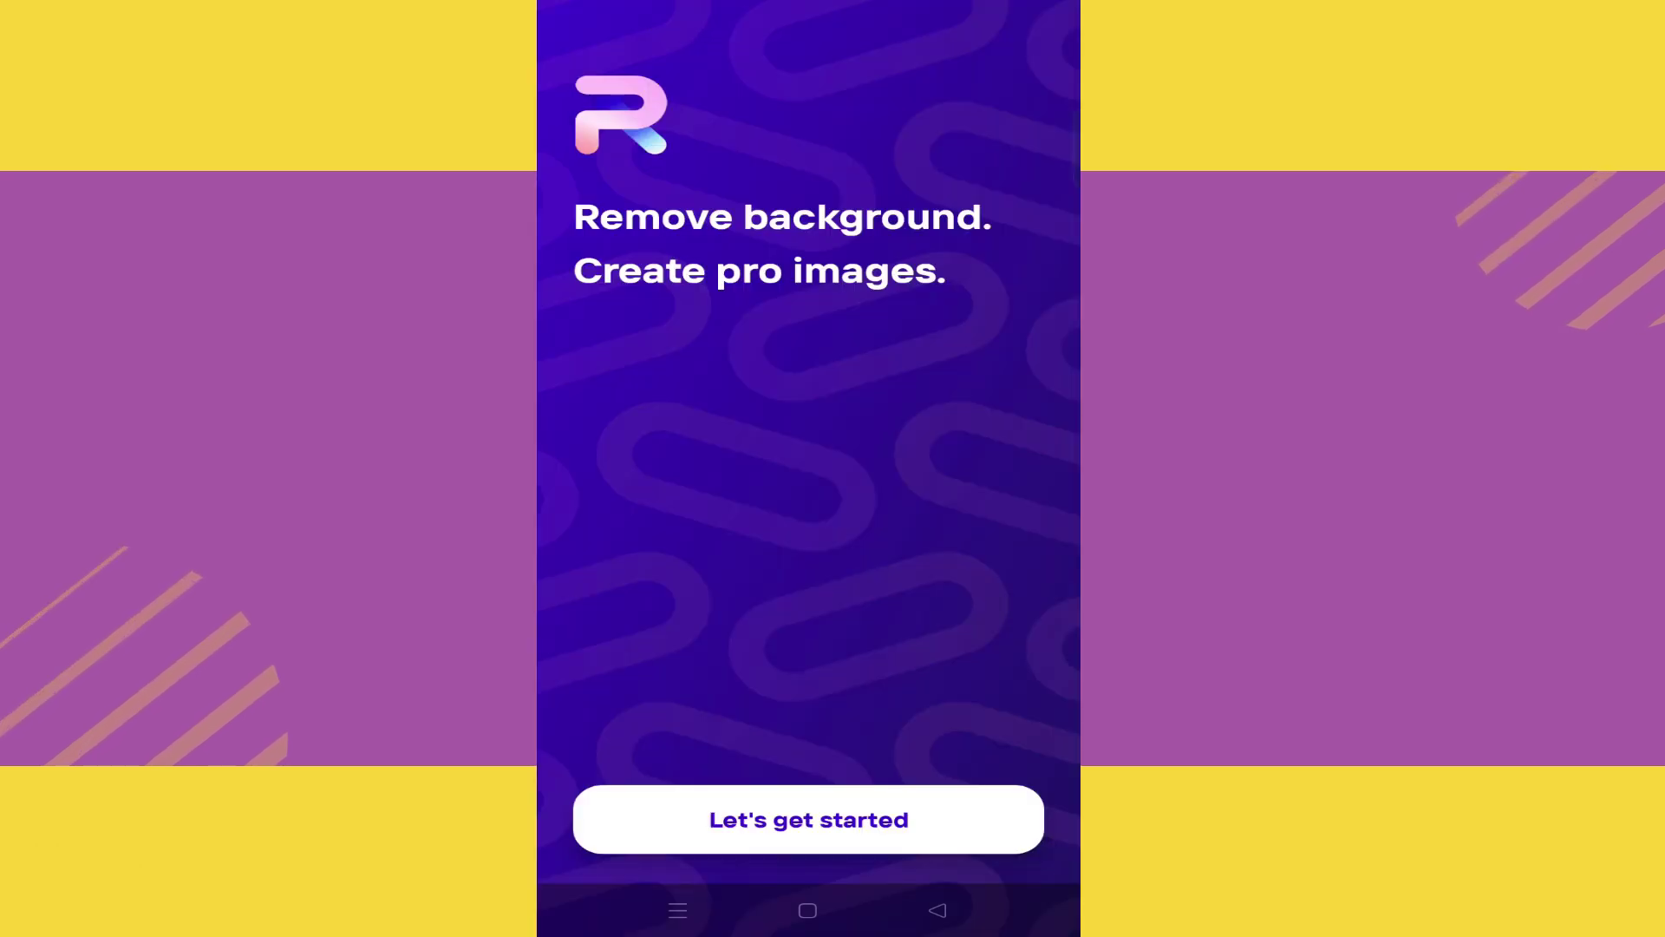
pyautogui.click(808, 819)
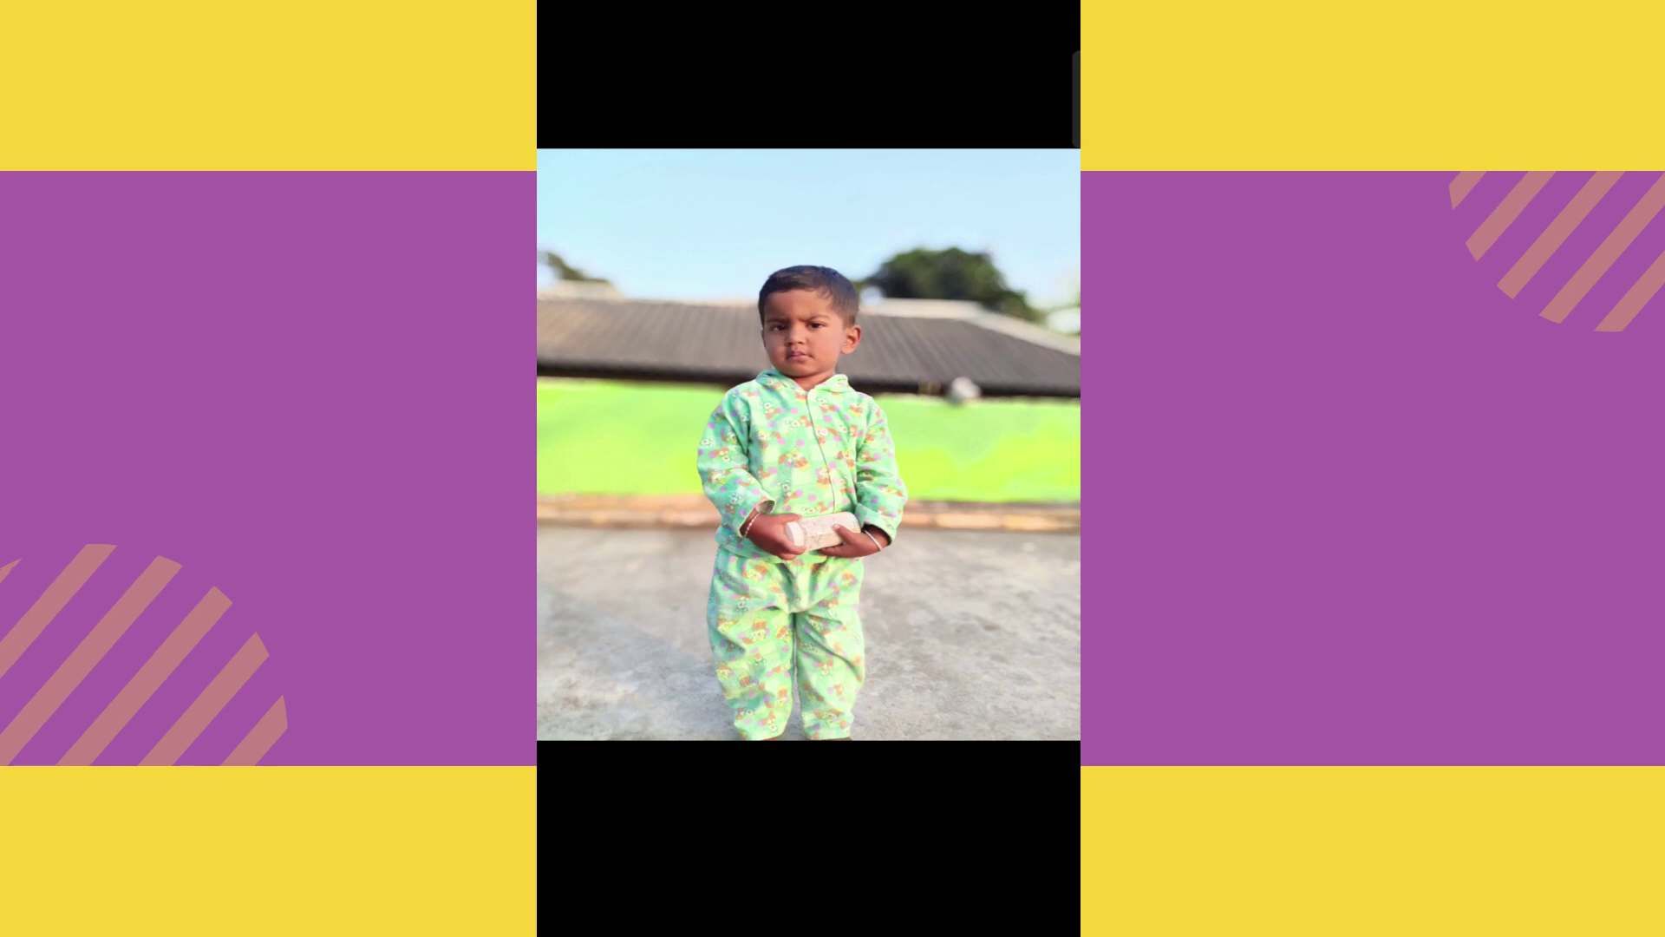
# - Share the photo of the child in green pyjamas from Gallery to PhotoRoom
pyautogui.click(864, 590)
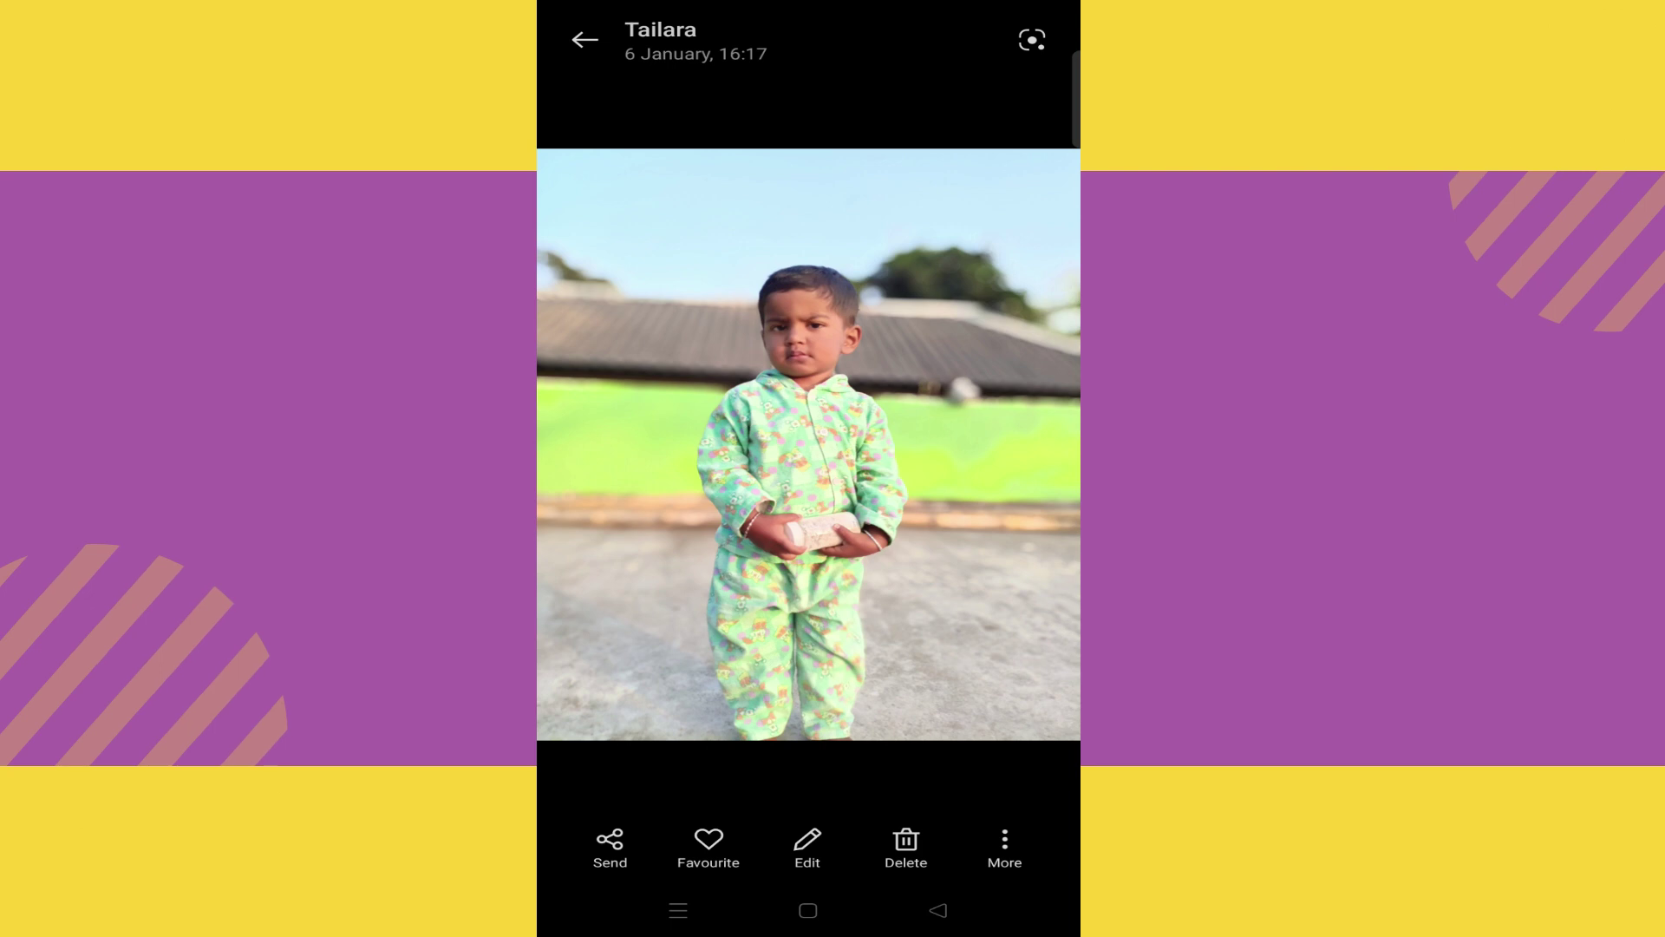
pyautogui.click(609, 840)
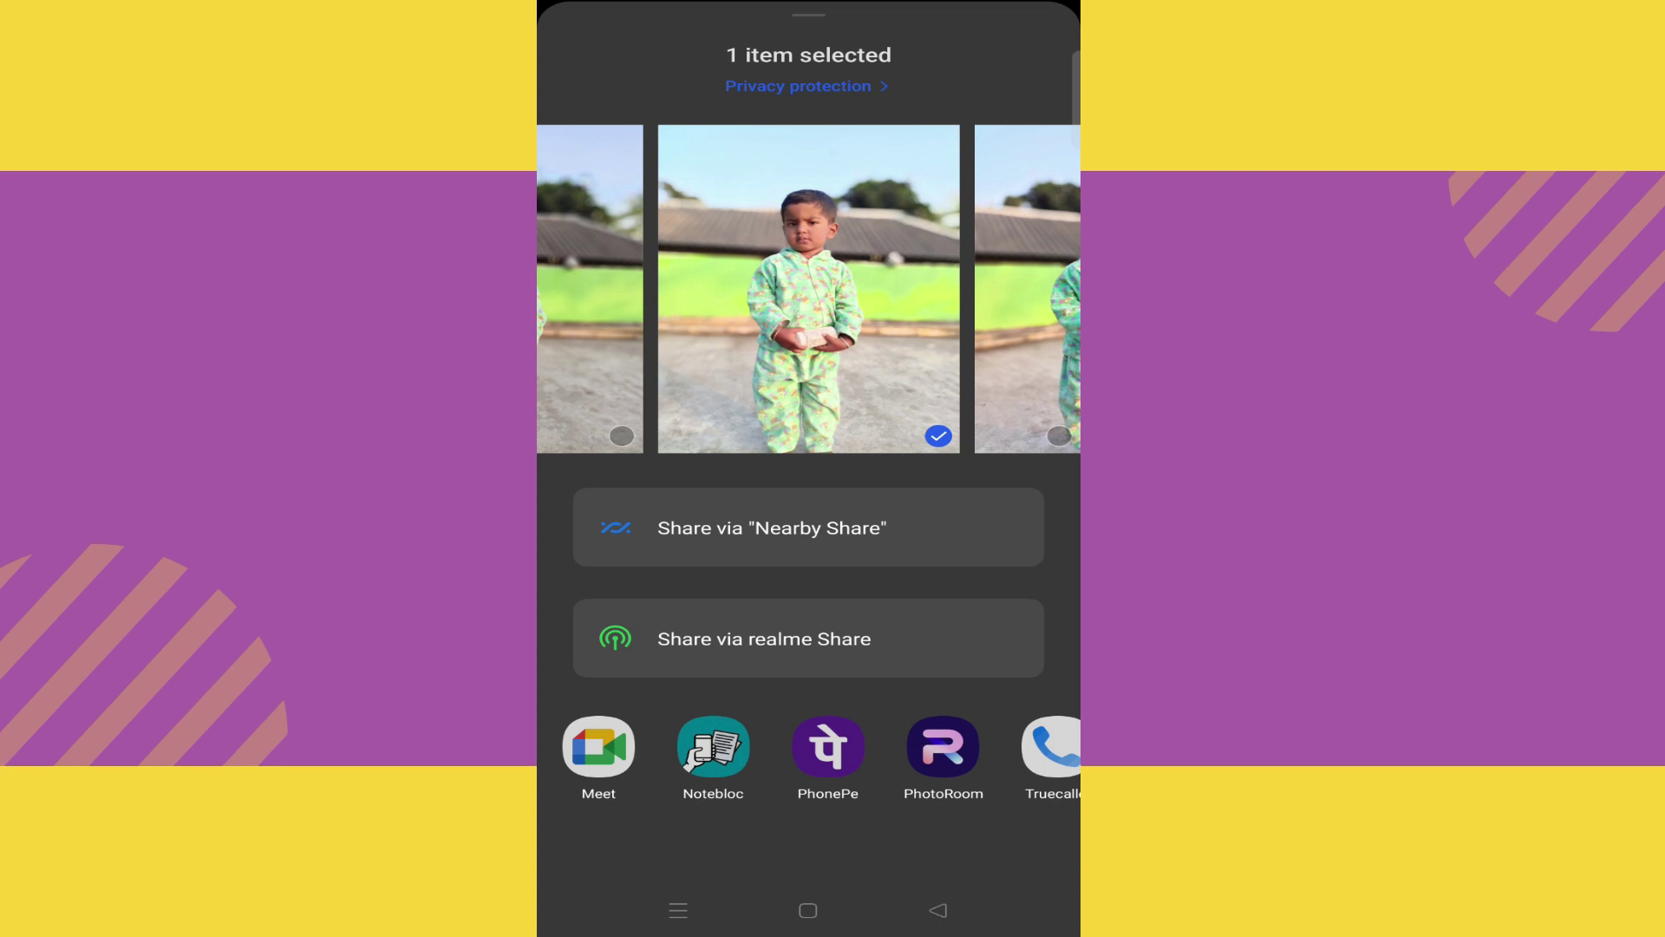
pyautogui.click(942, 747)
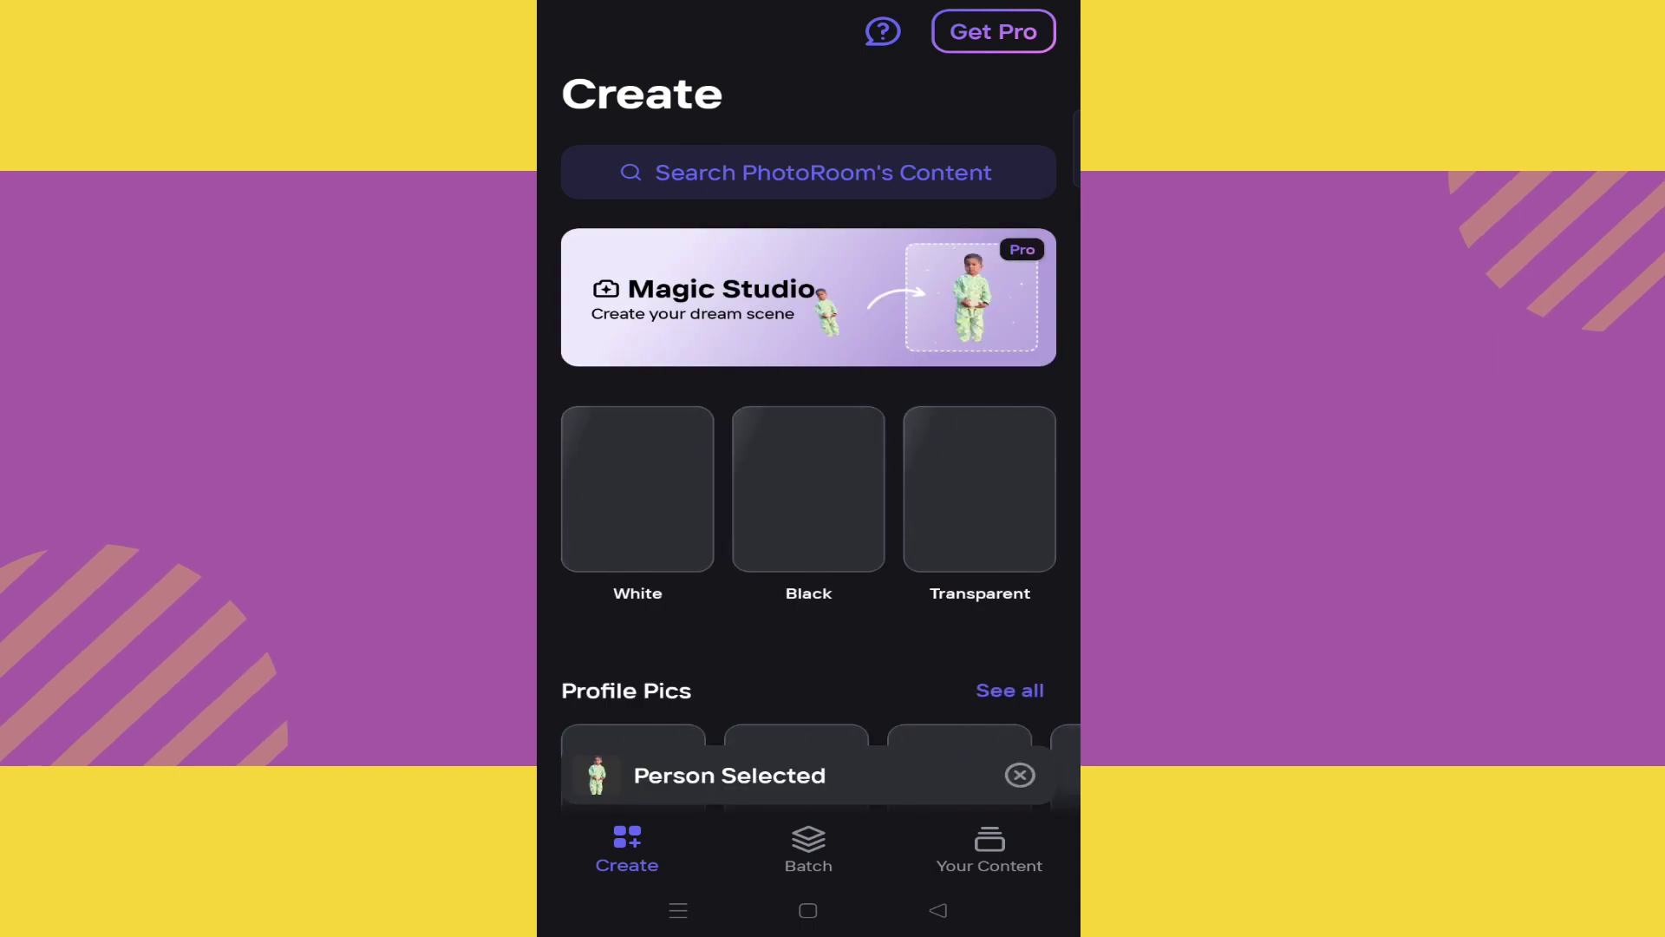
# - Open the child cutout in PhotoRoom's editor using the White template
pyautogui.scroll(-5, 809, 434)
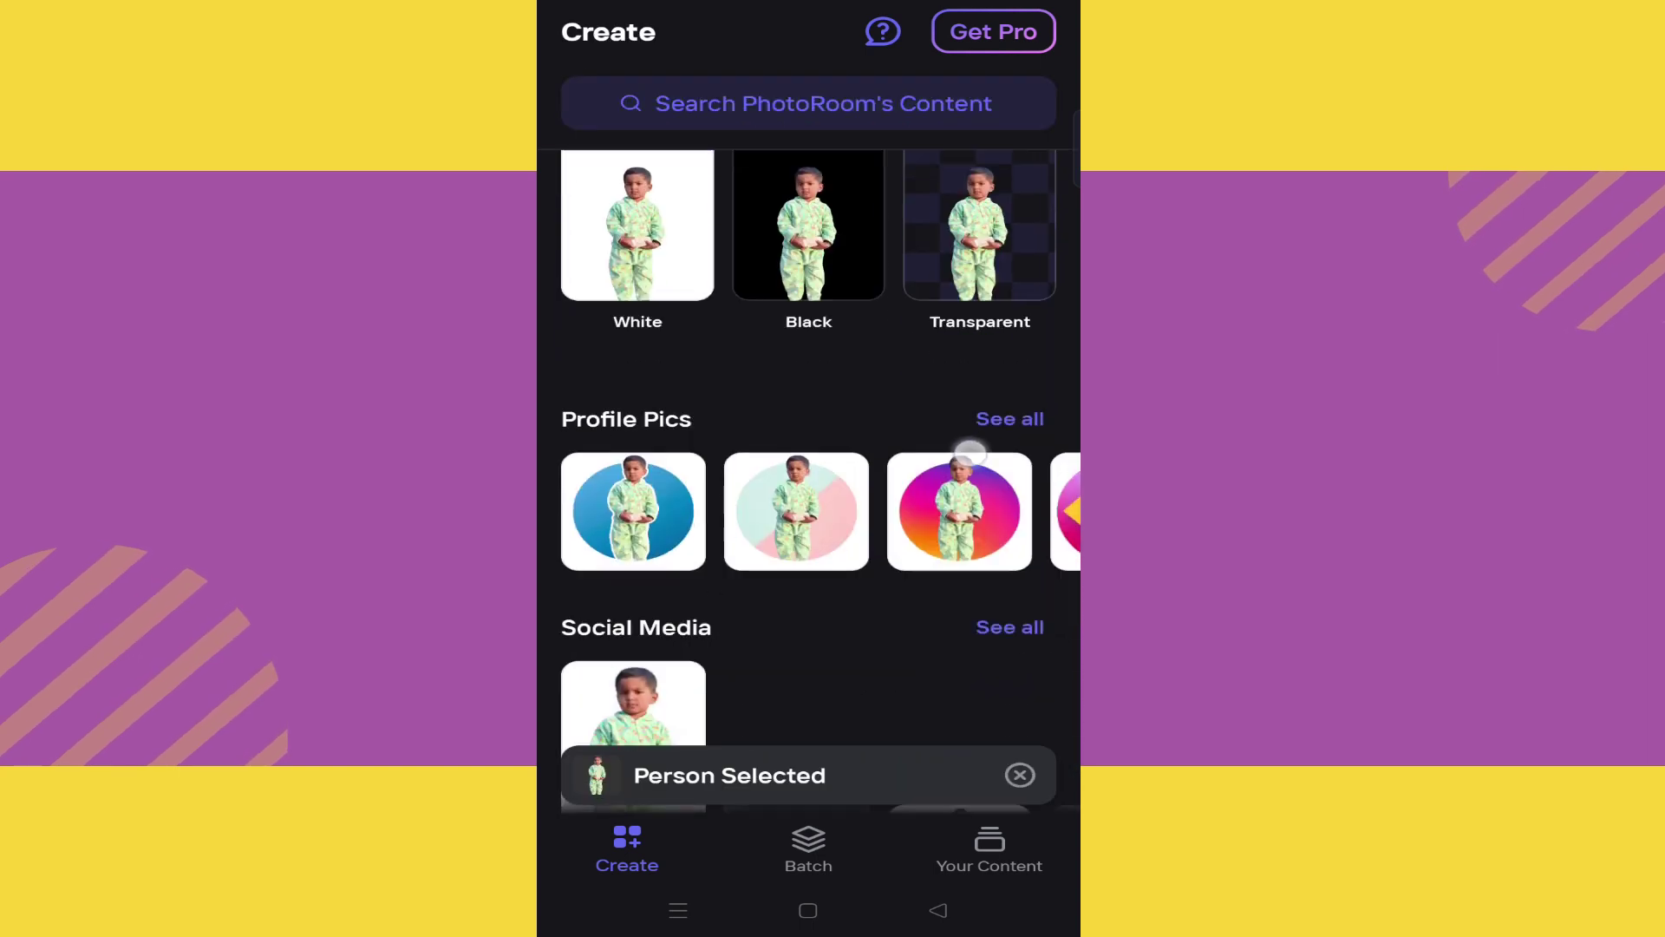
pyautogui.scroll(5, 808, 433)
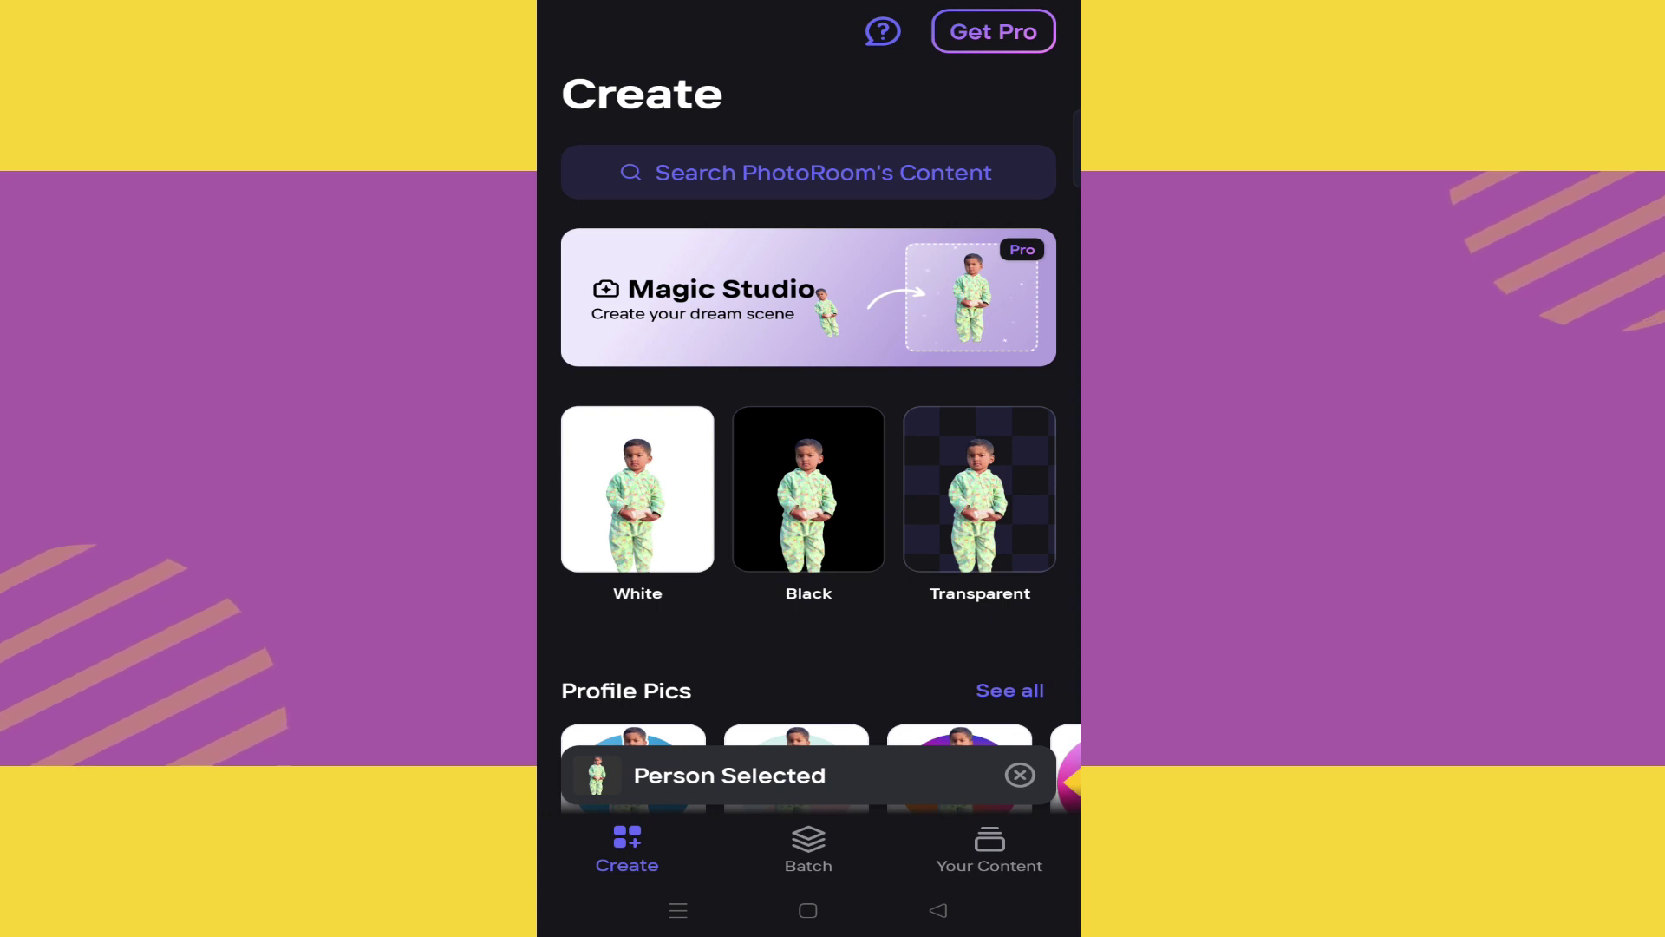
pyautogui.click(637, 488)
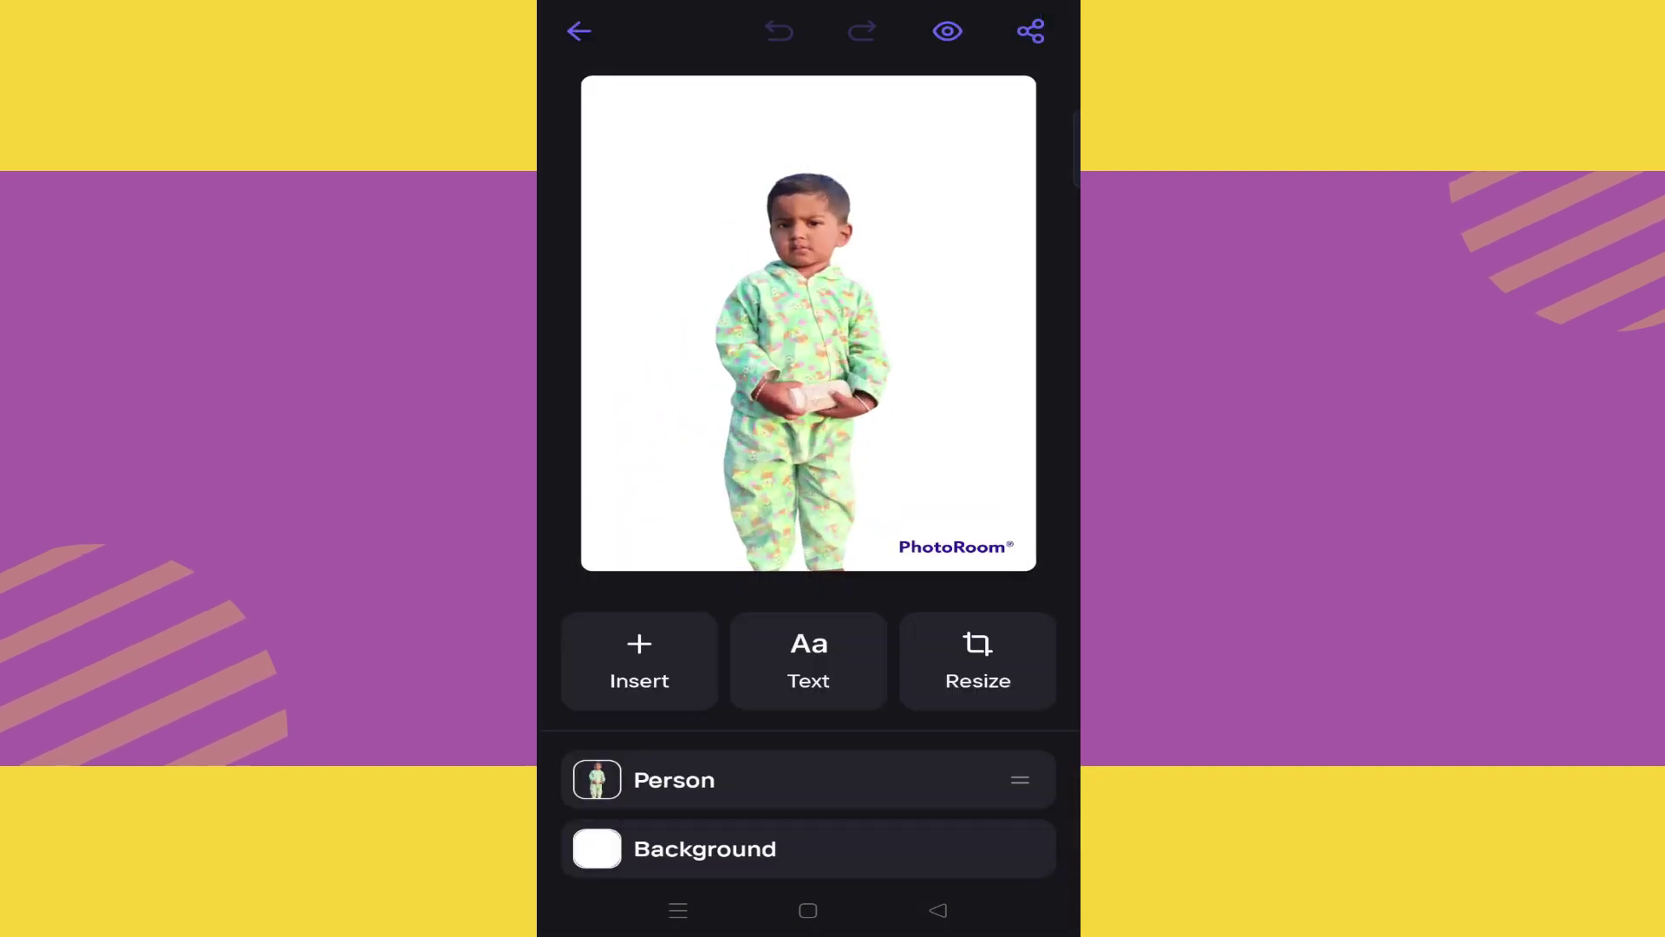
# - Open the Background layer's settings and bring up its Replace colour choices
pyautogui.click(769, 847)
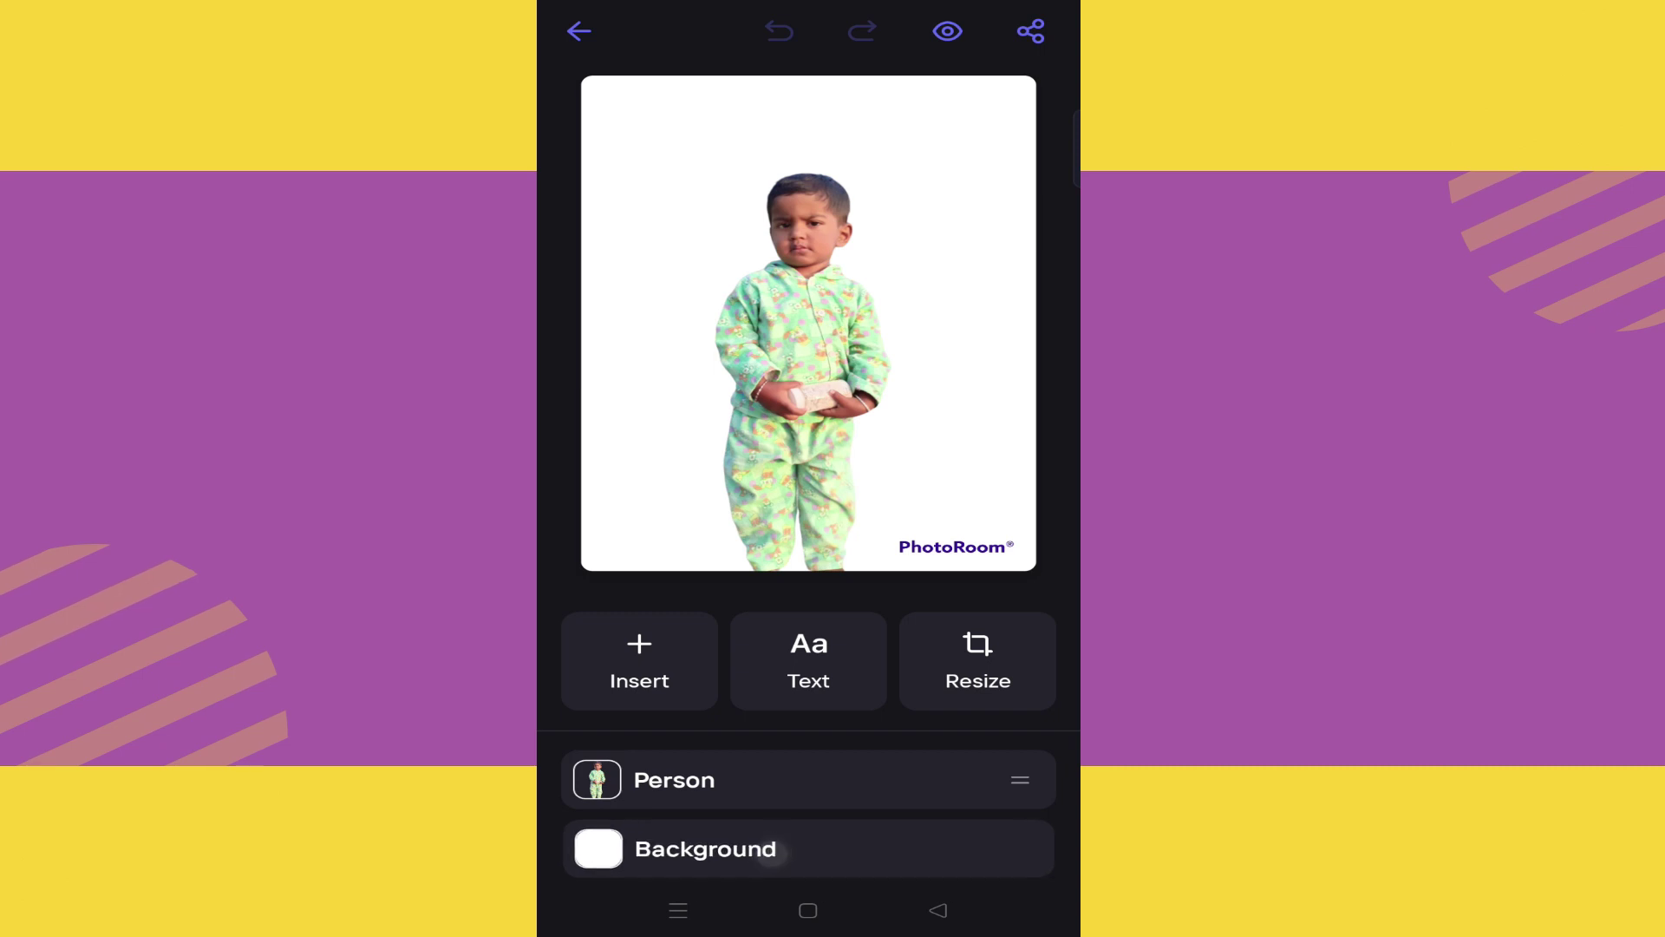
pyautogui.moveTo(895, 755); pyautogui.dragTo(911, 538)
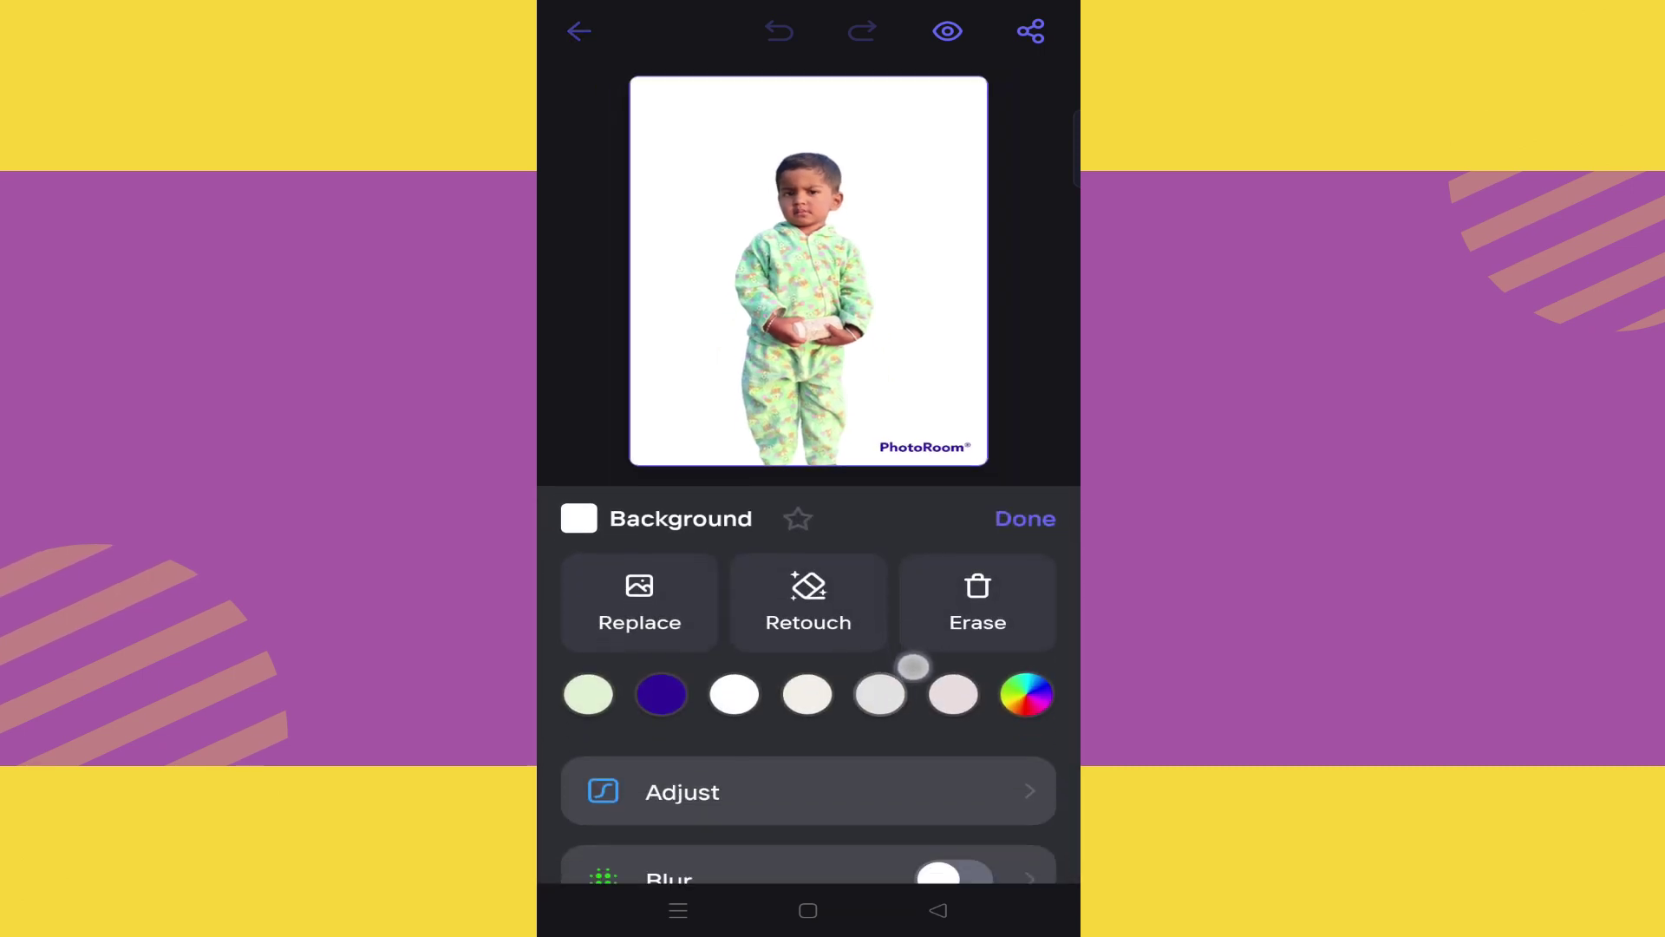
pyautogui.click(1027, 477)
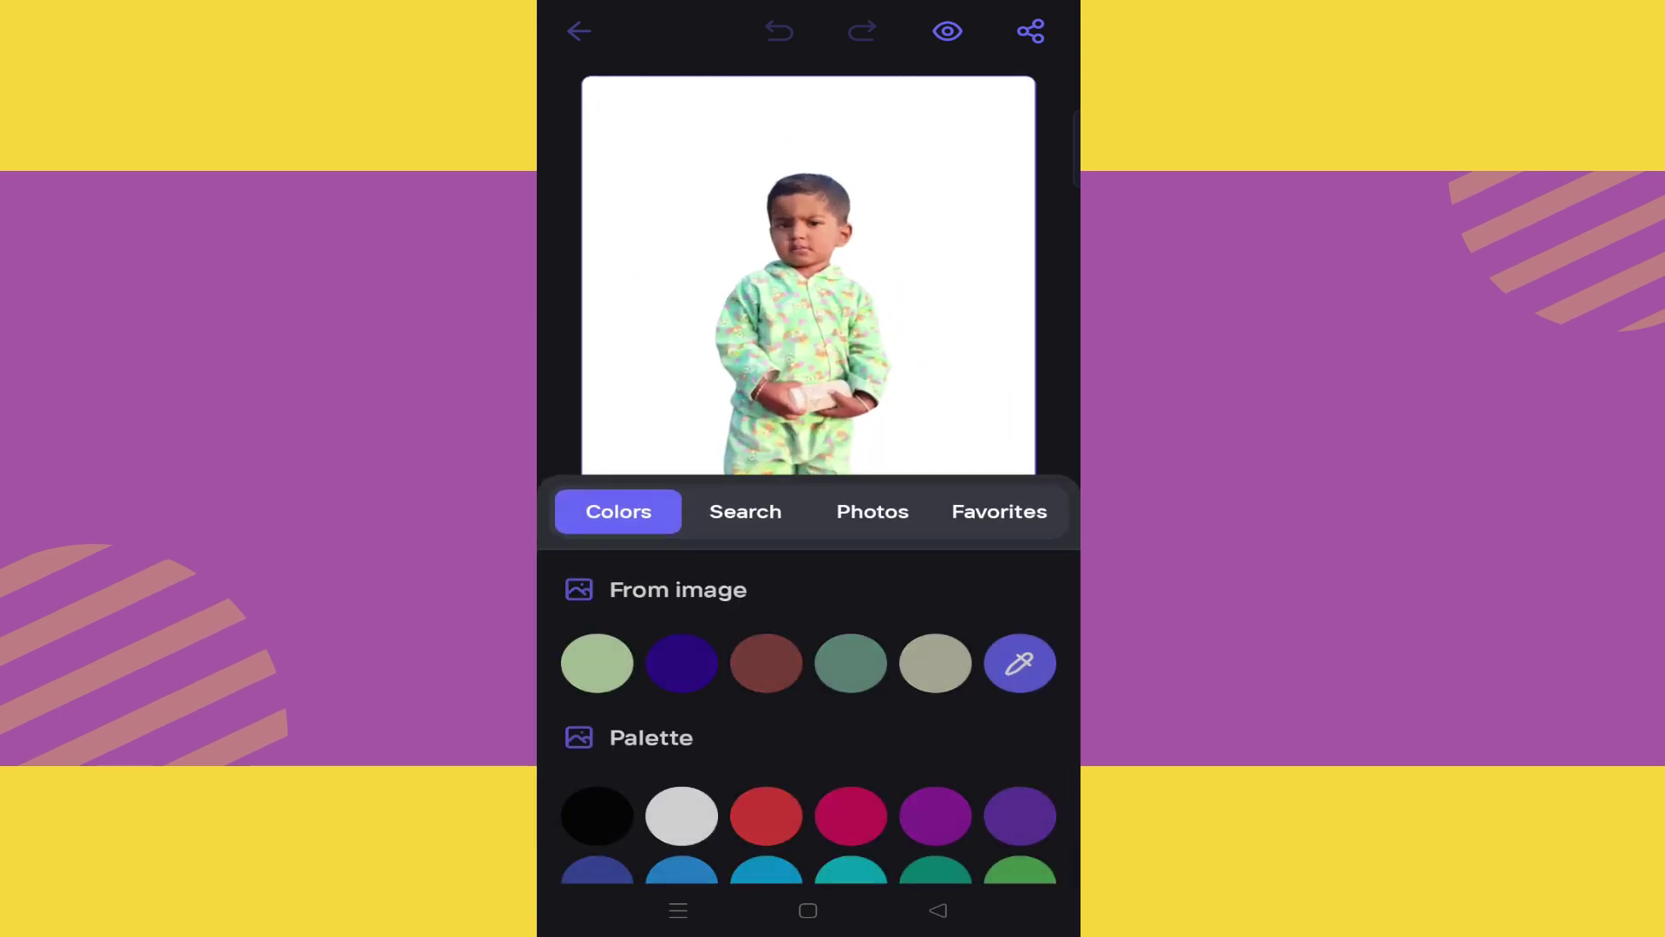
pyautogui.moveTo(896, 827); pyautogui.dragTo(911, 676)
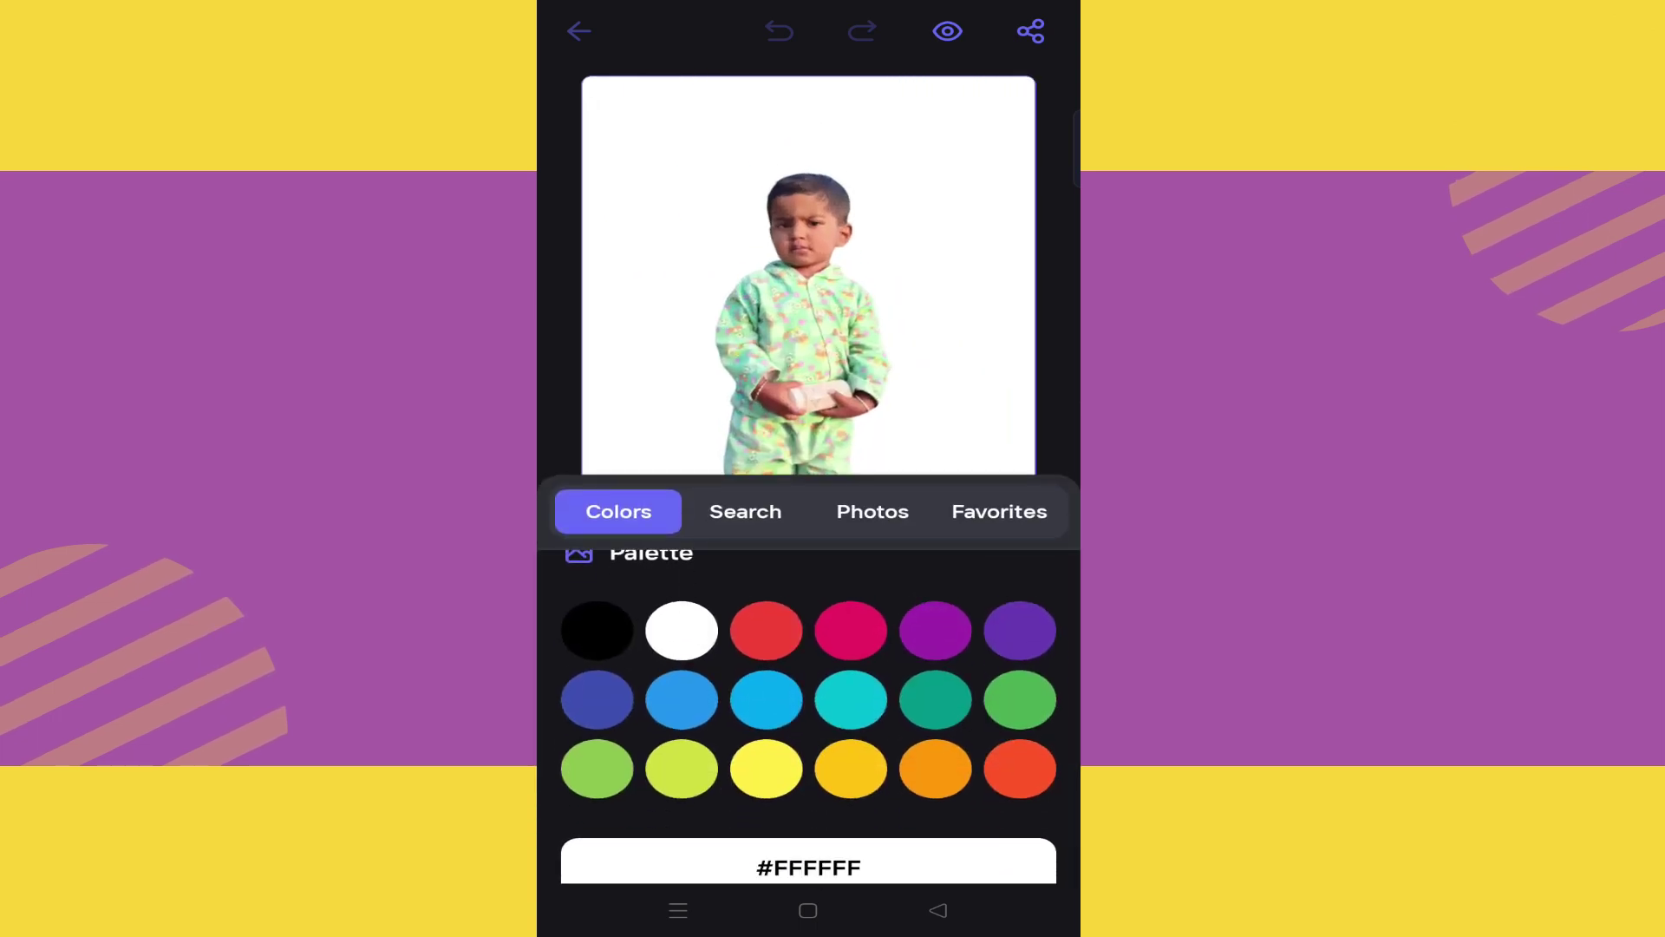
# - Choose a soft pink shade for the background behind the child, then nudge it slightly
pyautogui.click(850, 698)
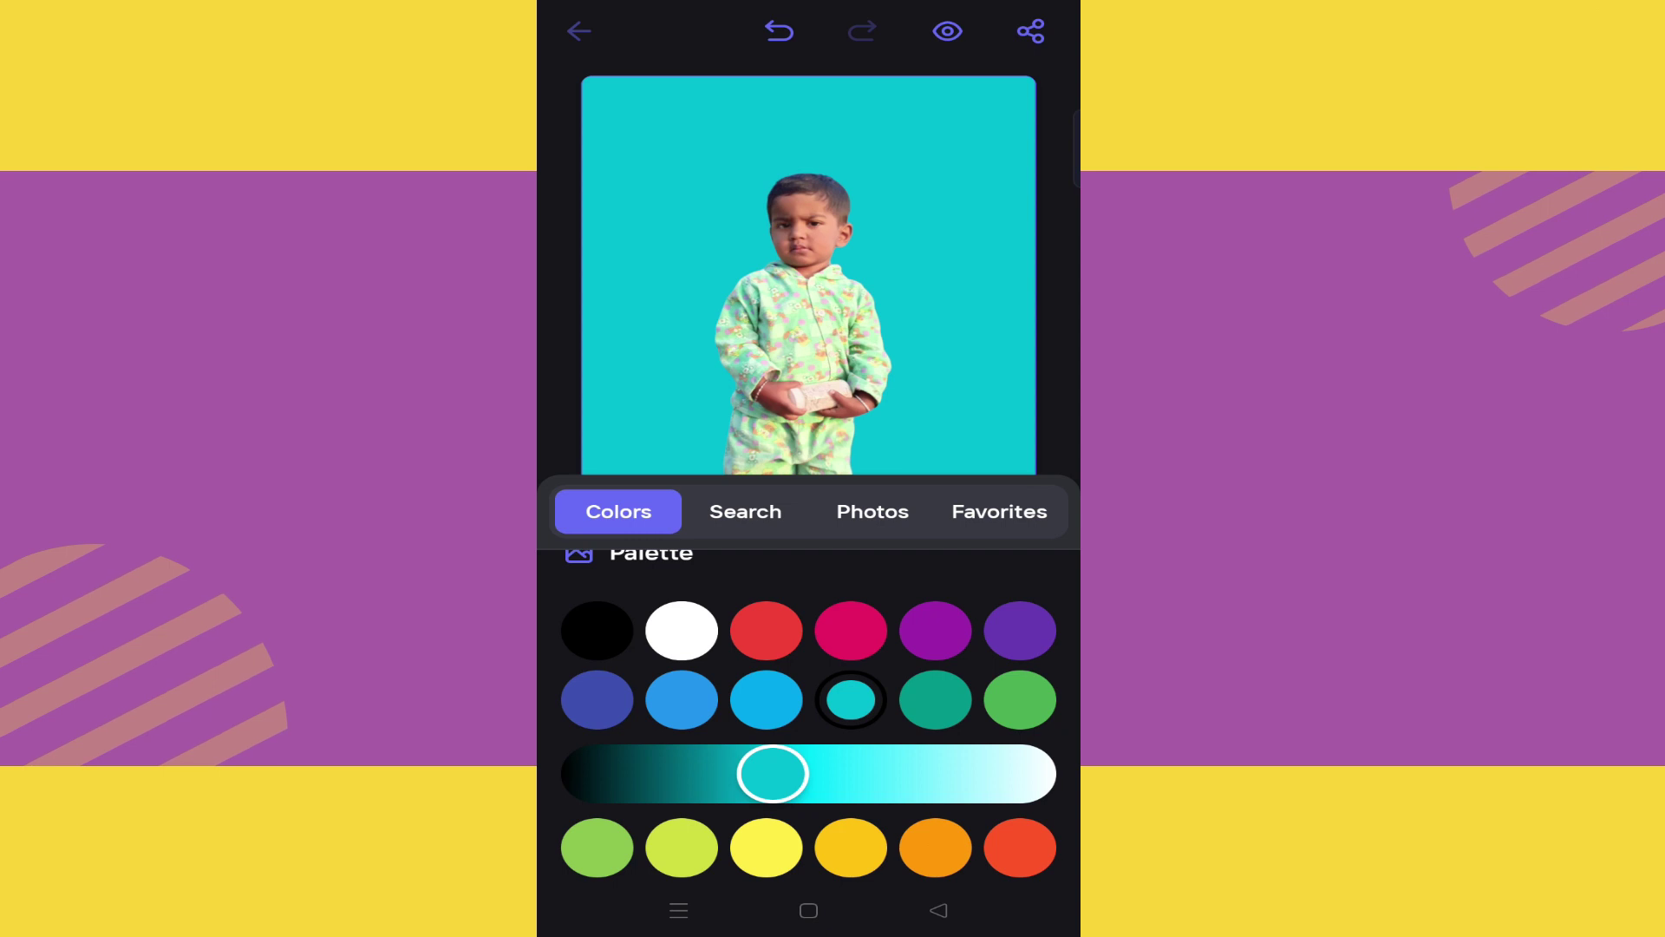
pyautogui.moveTo(772, 773); pyautogui.dragTo(858, 785)
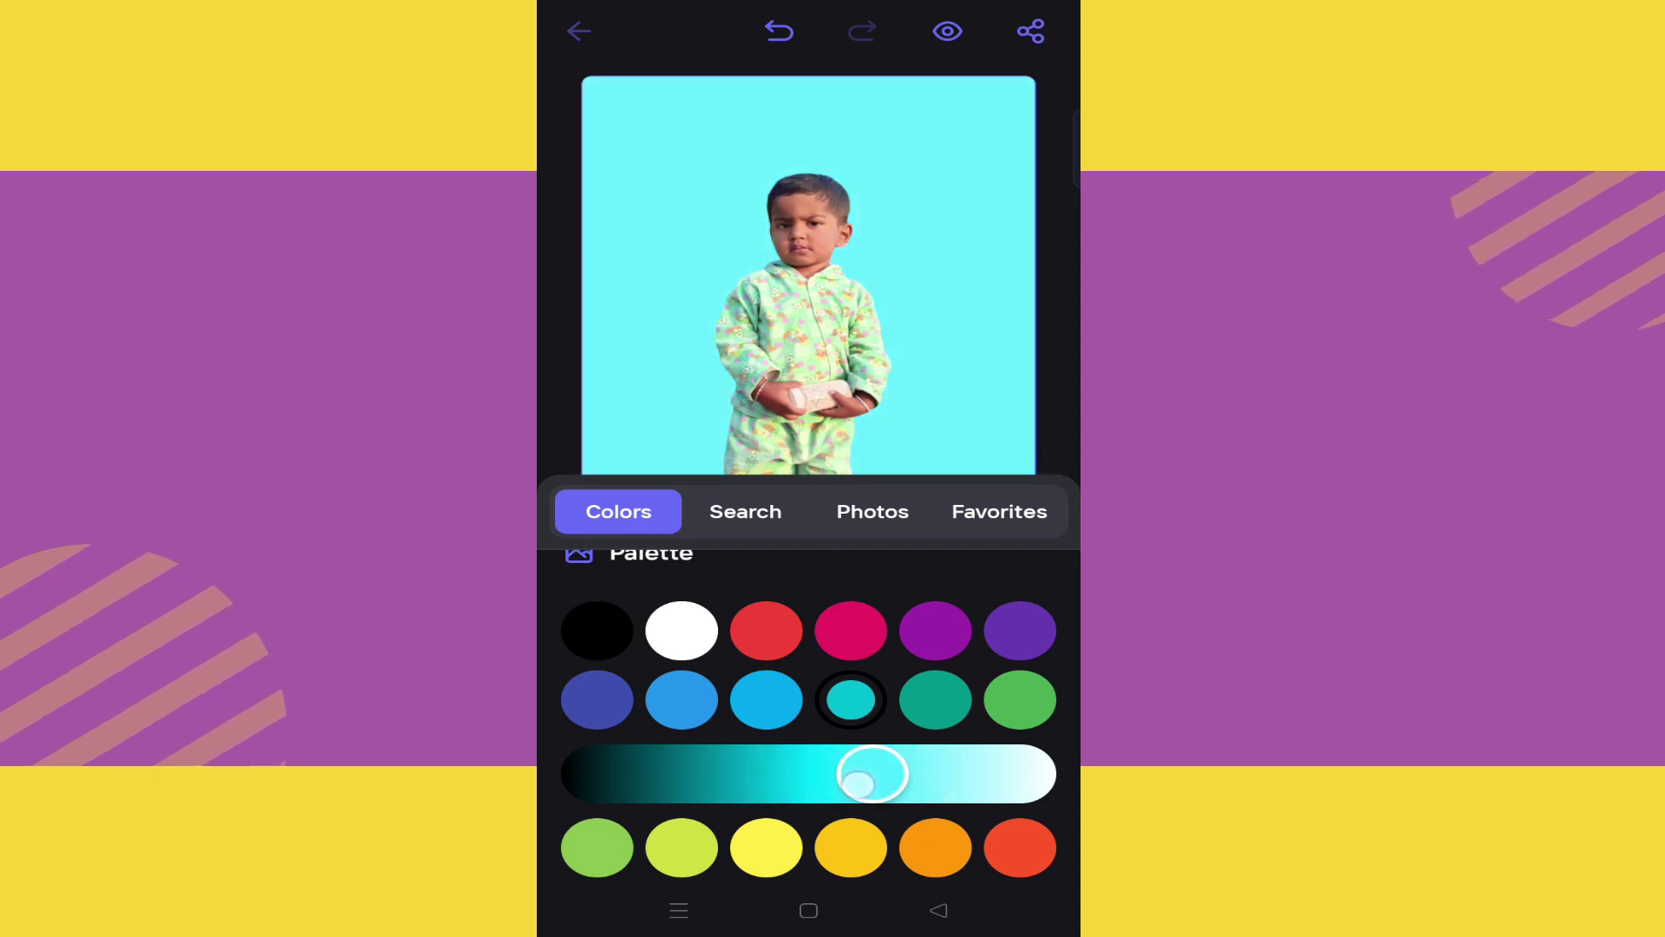
pyautogui.moveTo(858, 785); pyautogui.dragTo(753, 774)
pyautogui.click(851, 630)
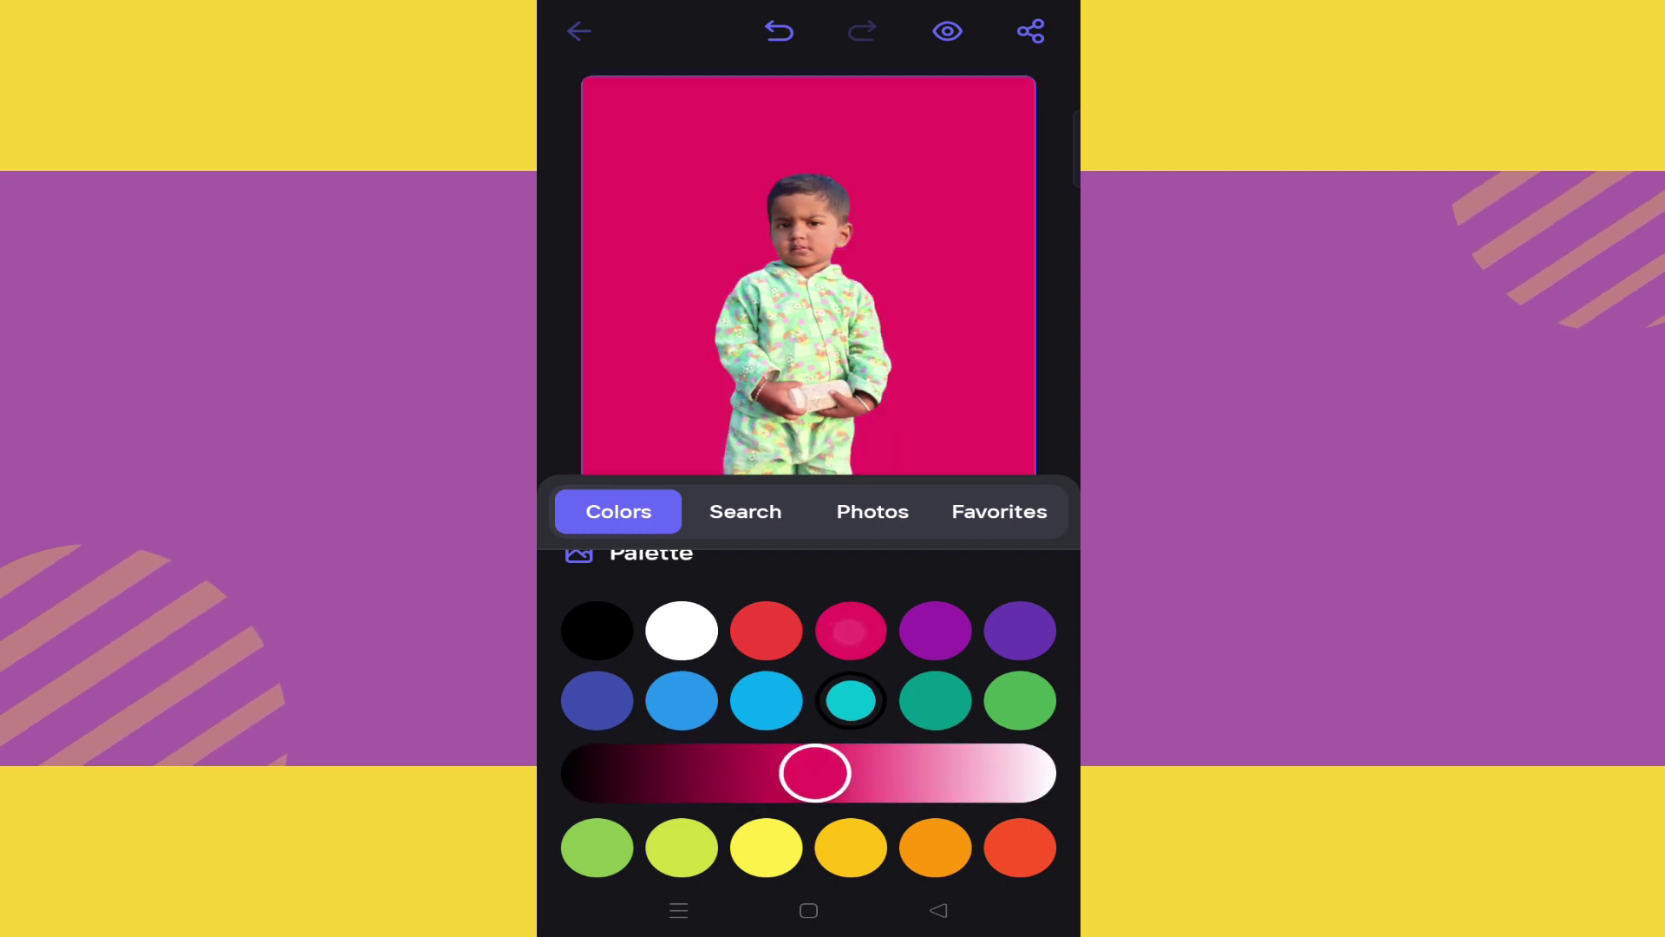
pyautogui.moveTo(815, 728); pyautogui.dragTo(862, 729)
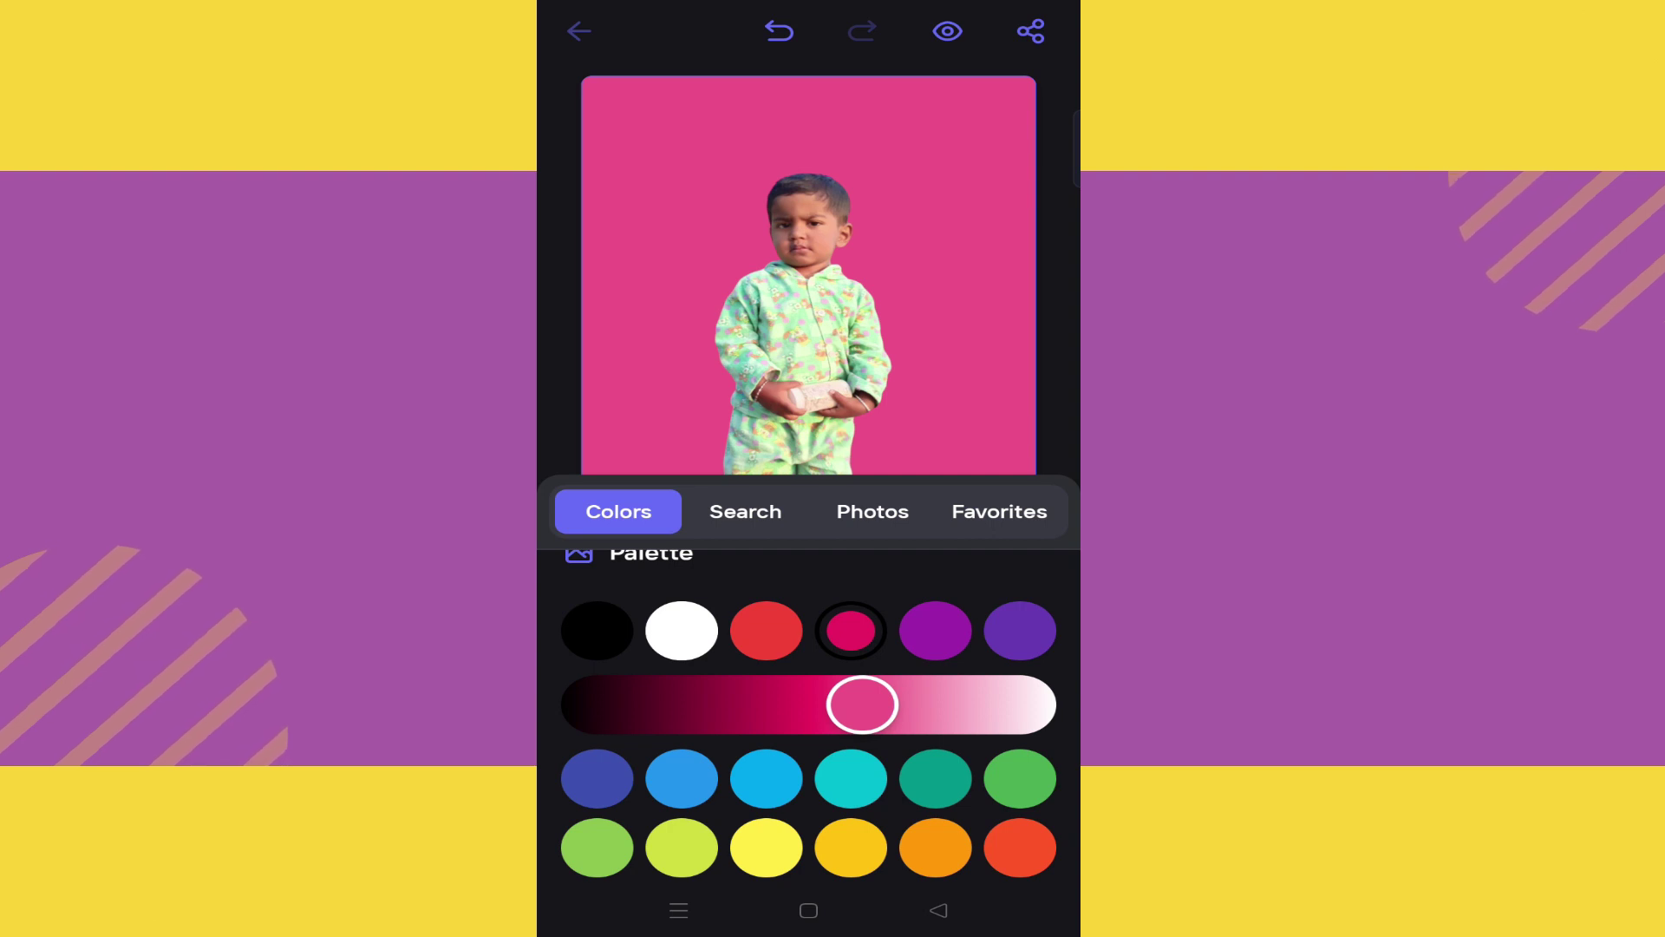
pyautogui.click(938, 910)
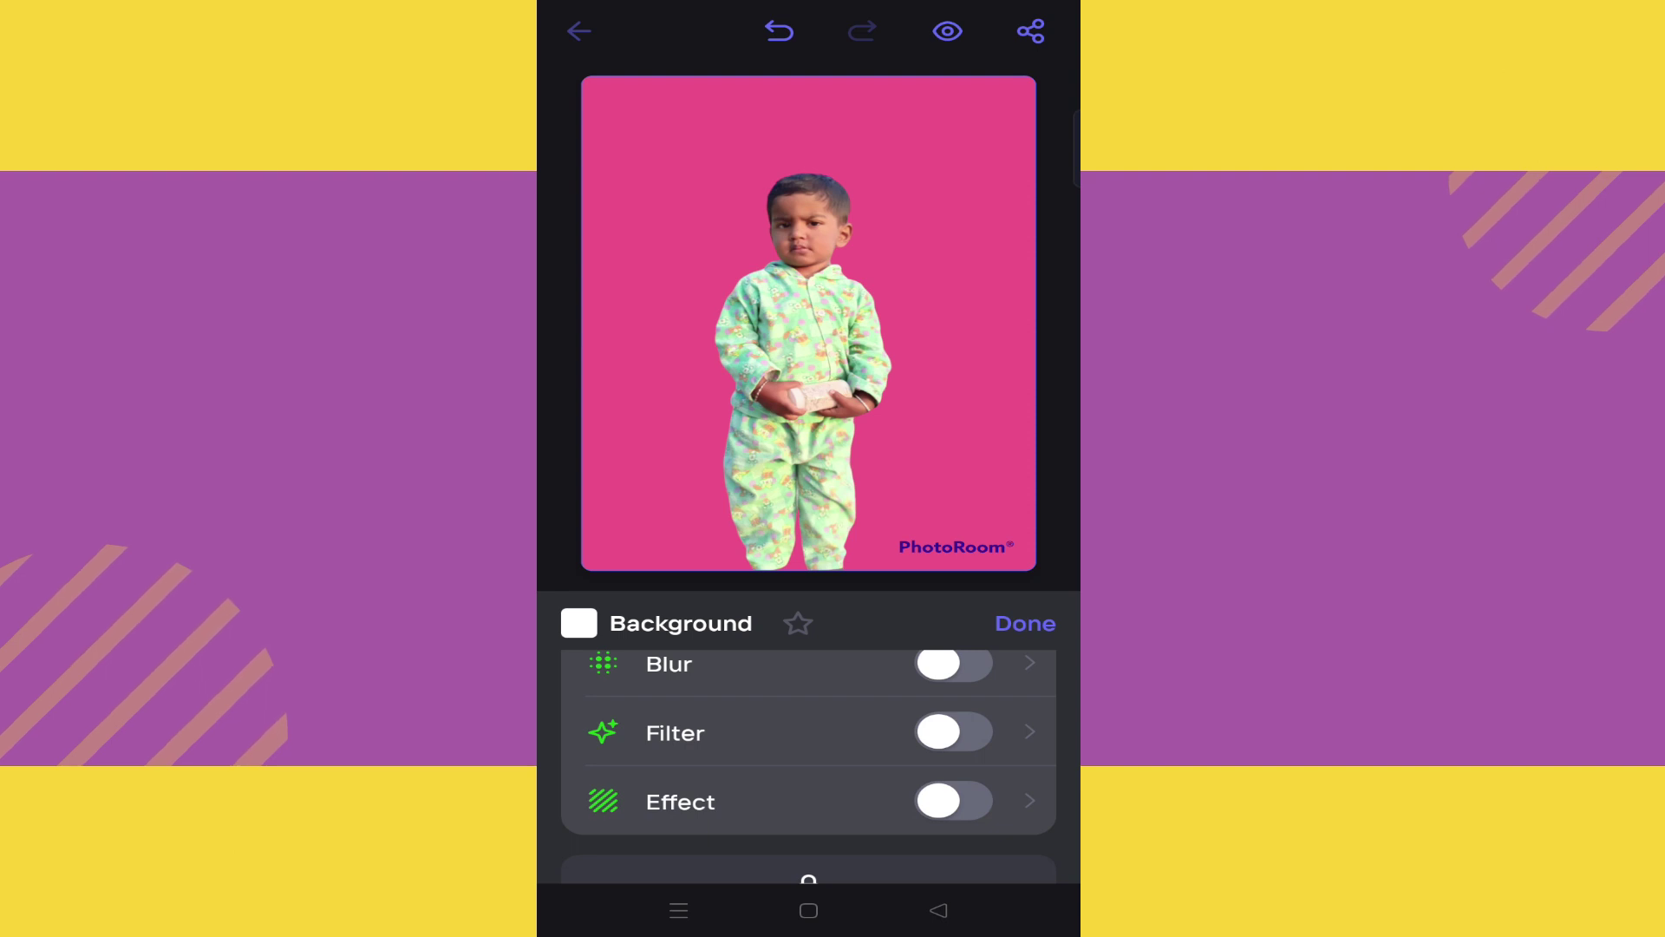
pyautogui.moveTo(1010, 535); pyautogui.dragTo(958, 548)
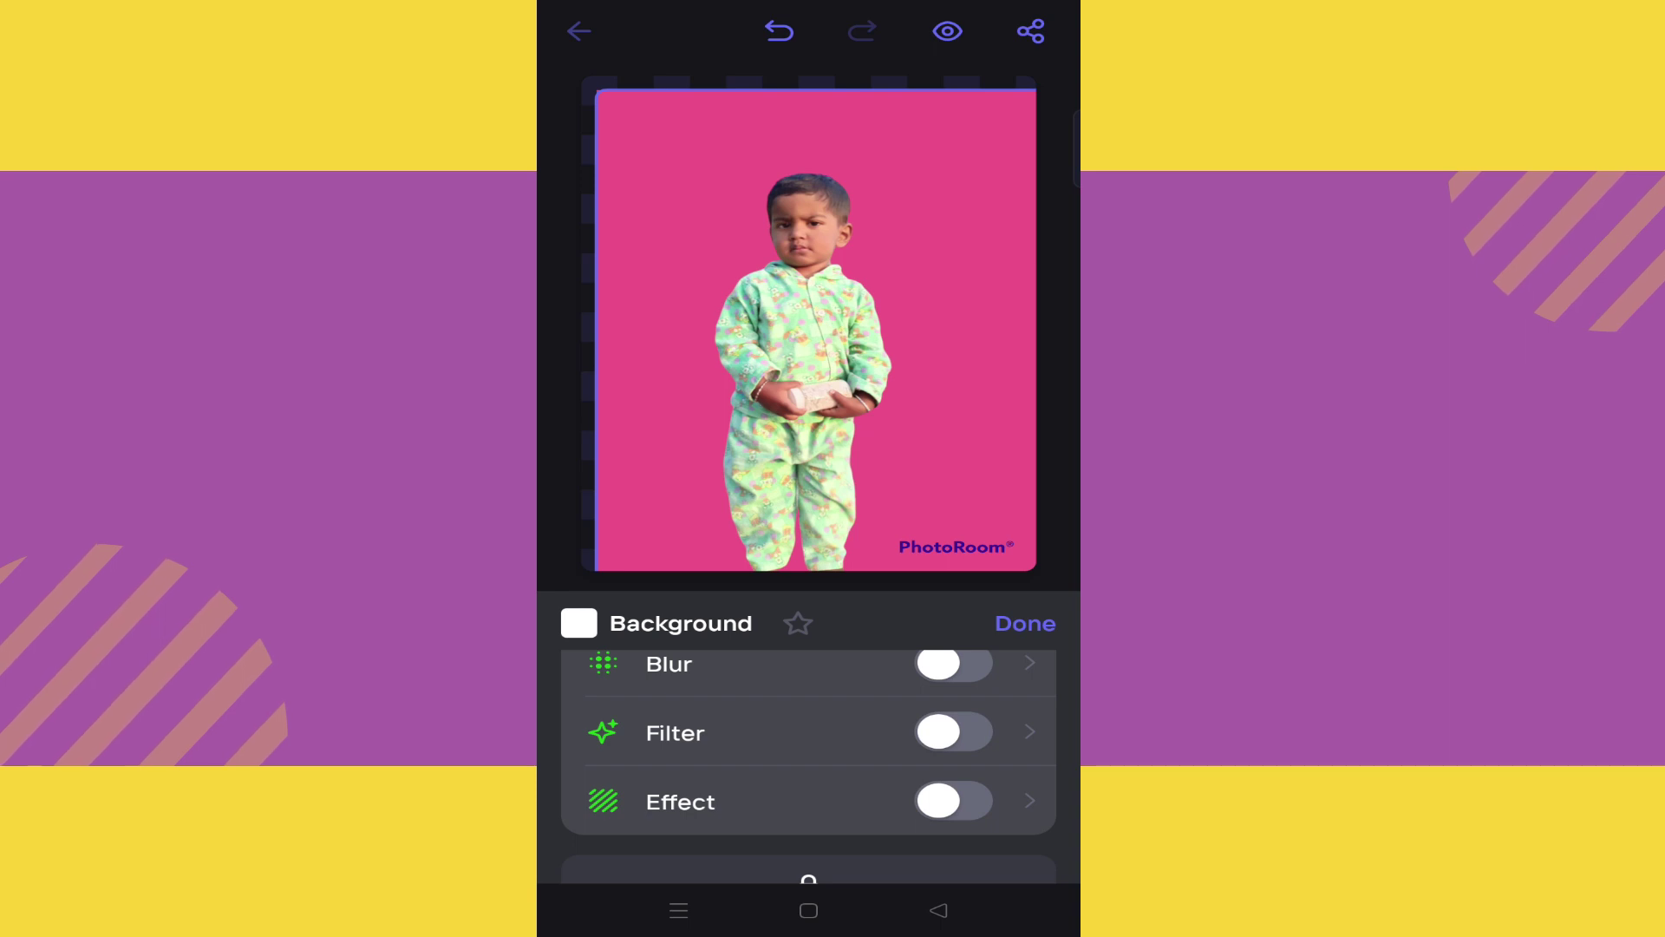
# - Open the export page for PhotoRoom-20230213_125611.png, skipping account sign-up and dismissing the share sheet
pyautogui.click(1031, 31)
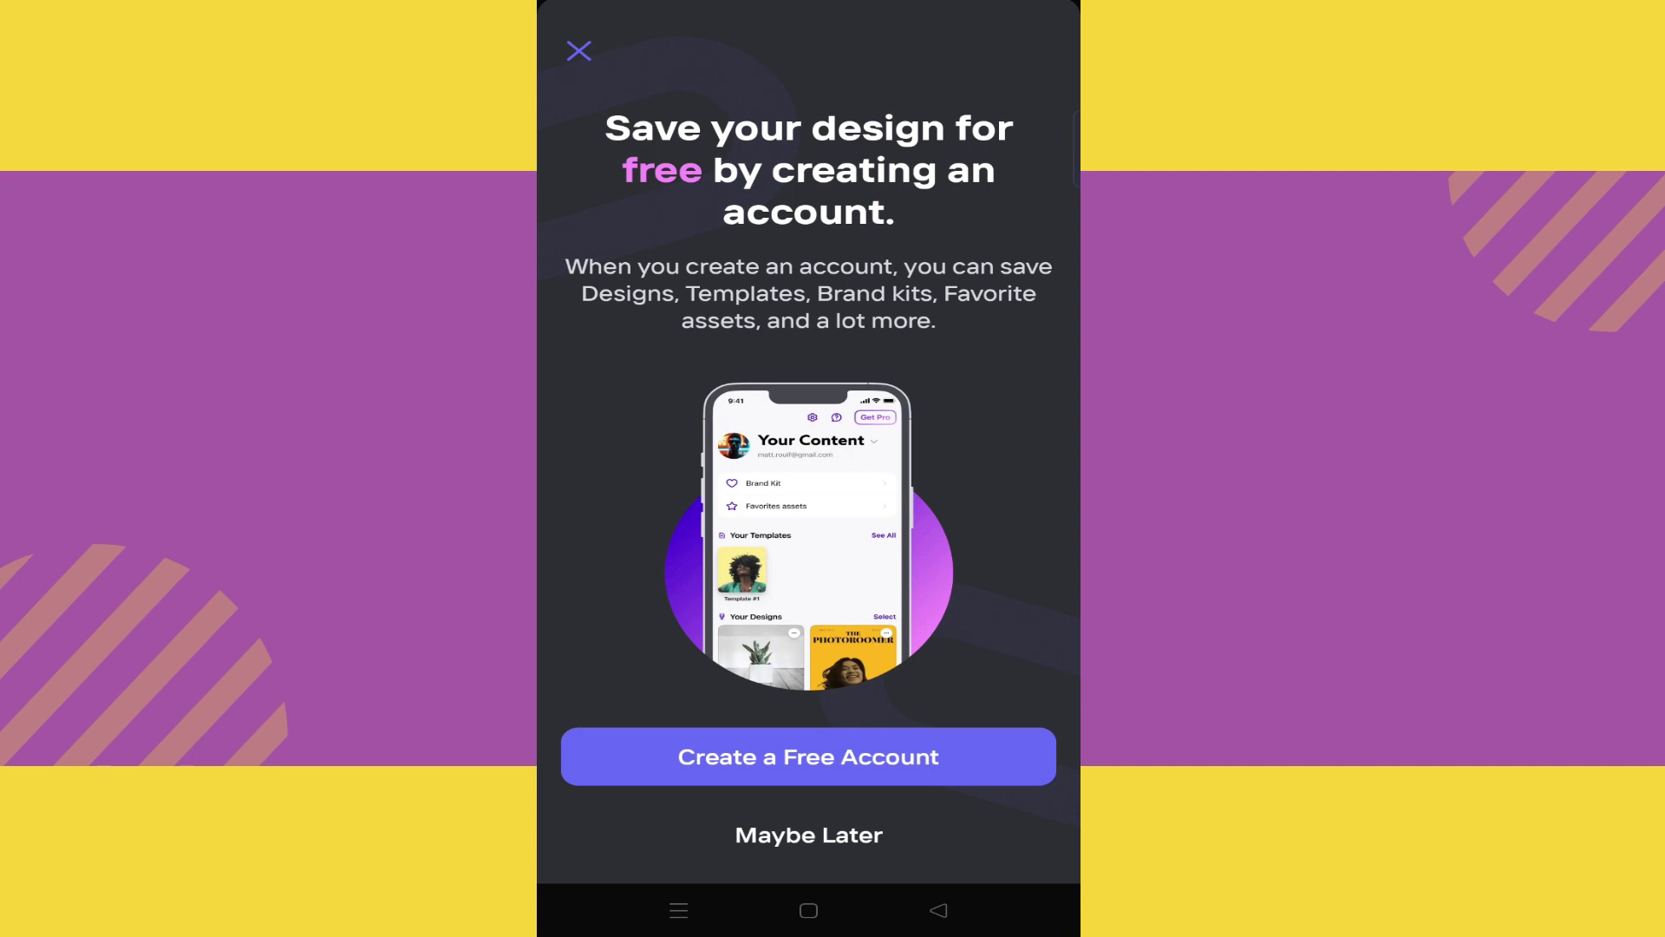
pyautogui.click(838, 841)
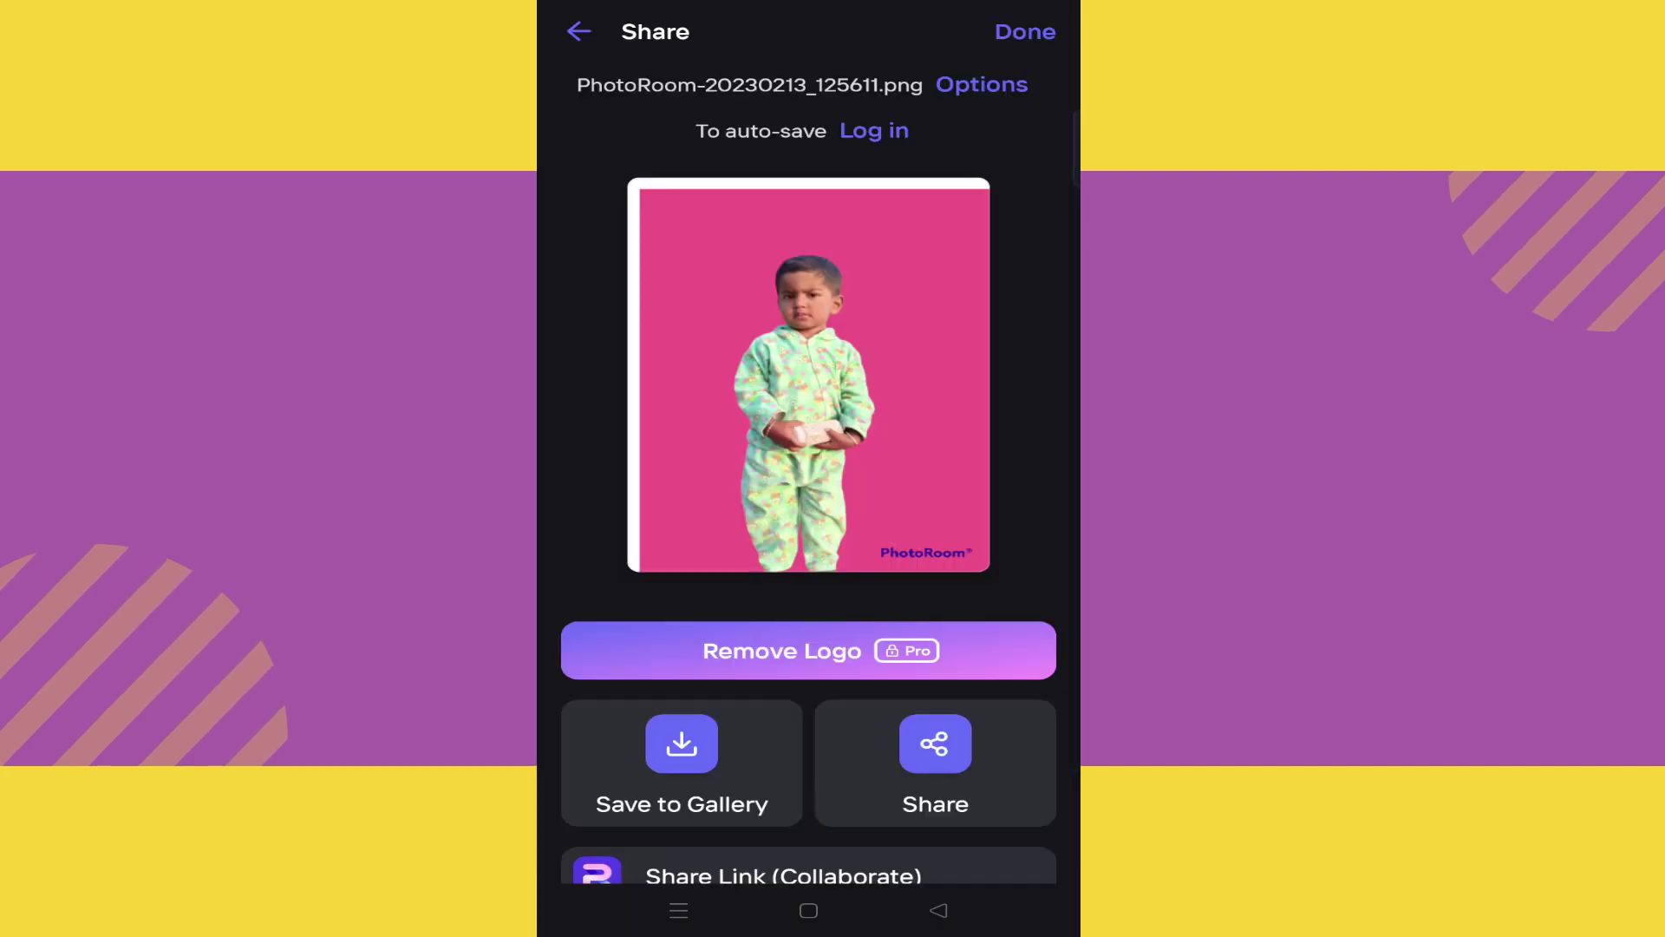
pyautogui.click(945, 755)
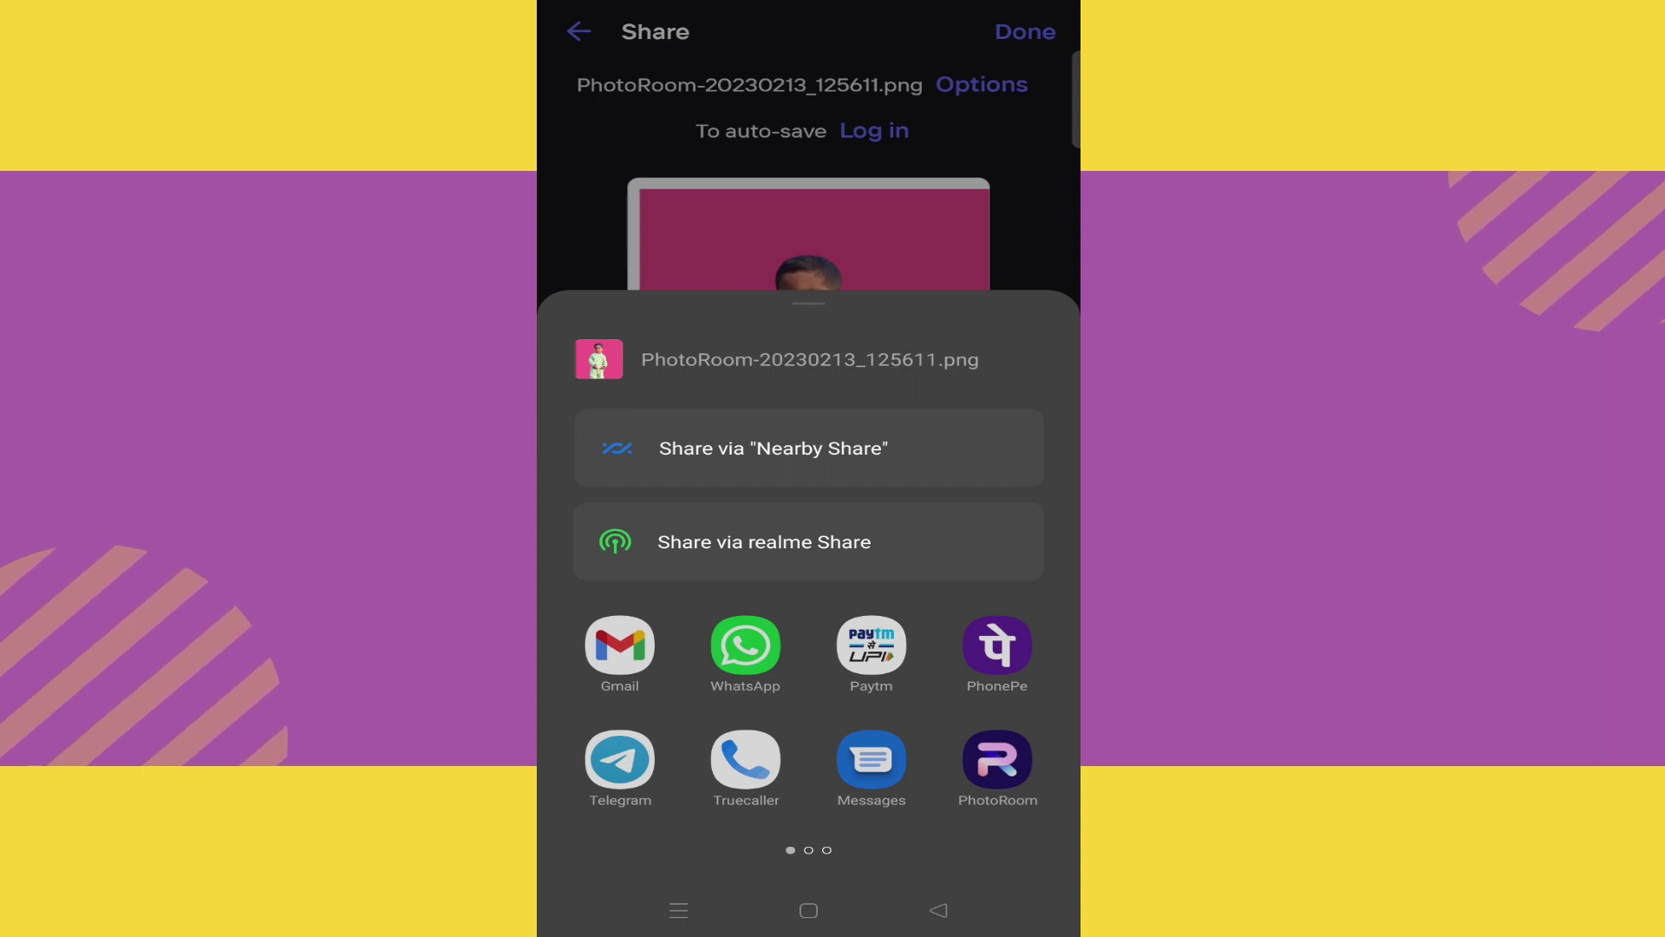
pyautogui.click(807, 226)
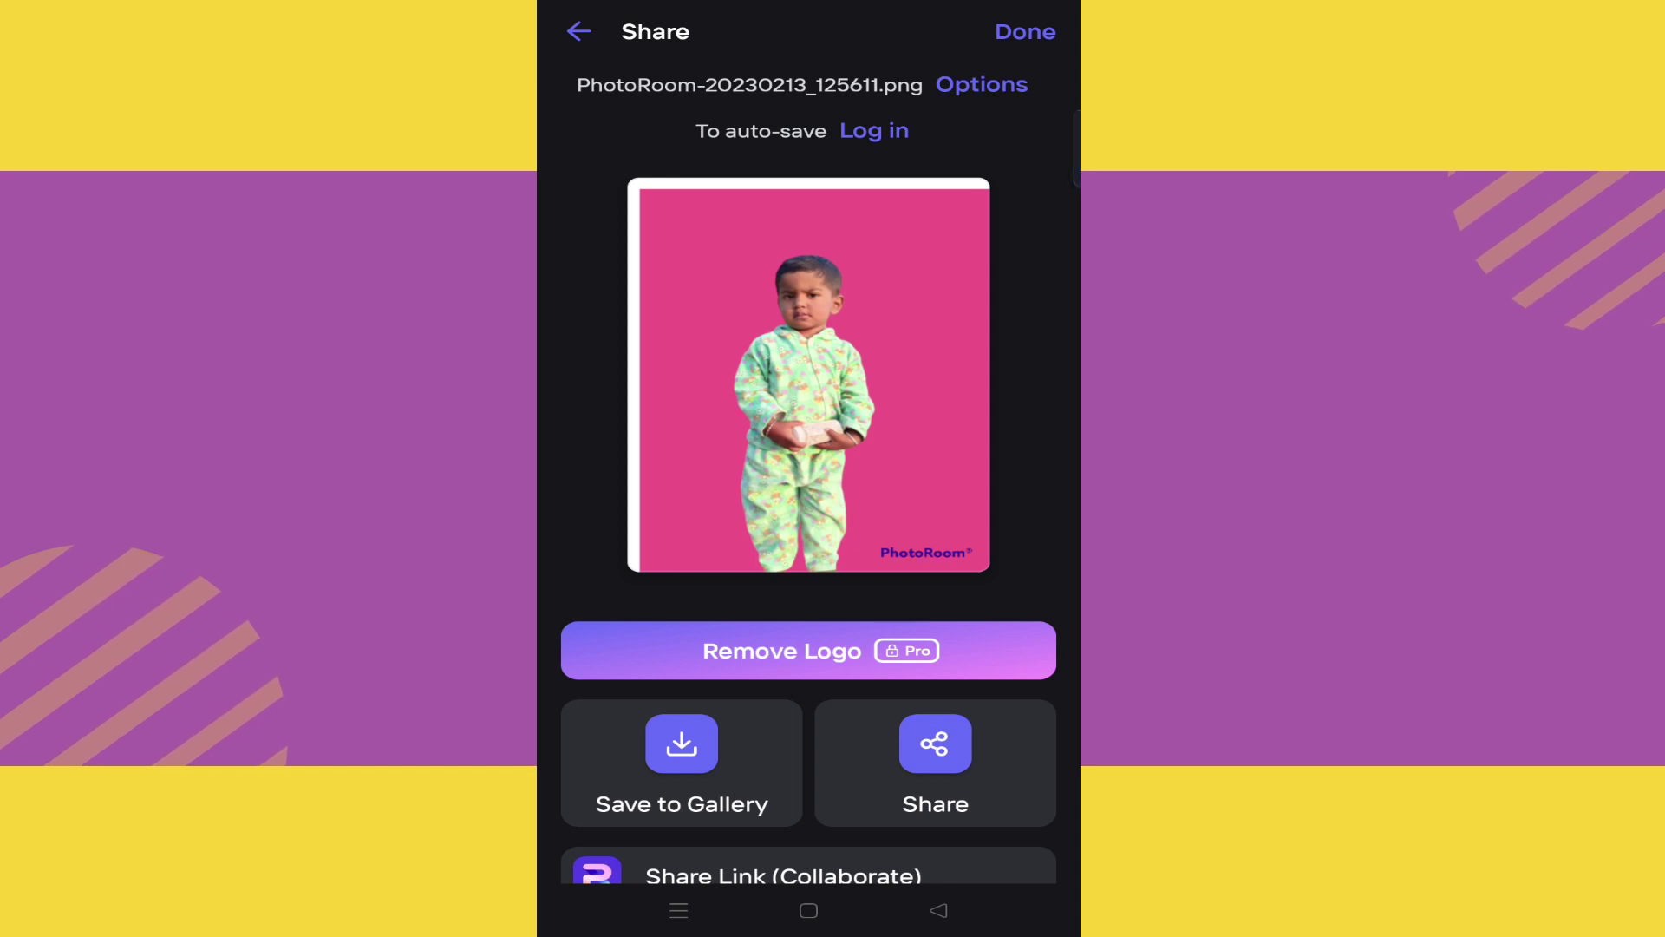
pyautogui.moveTo(744, 343); pyautogui.dragTo(775, 373)
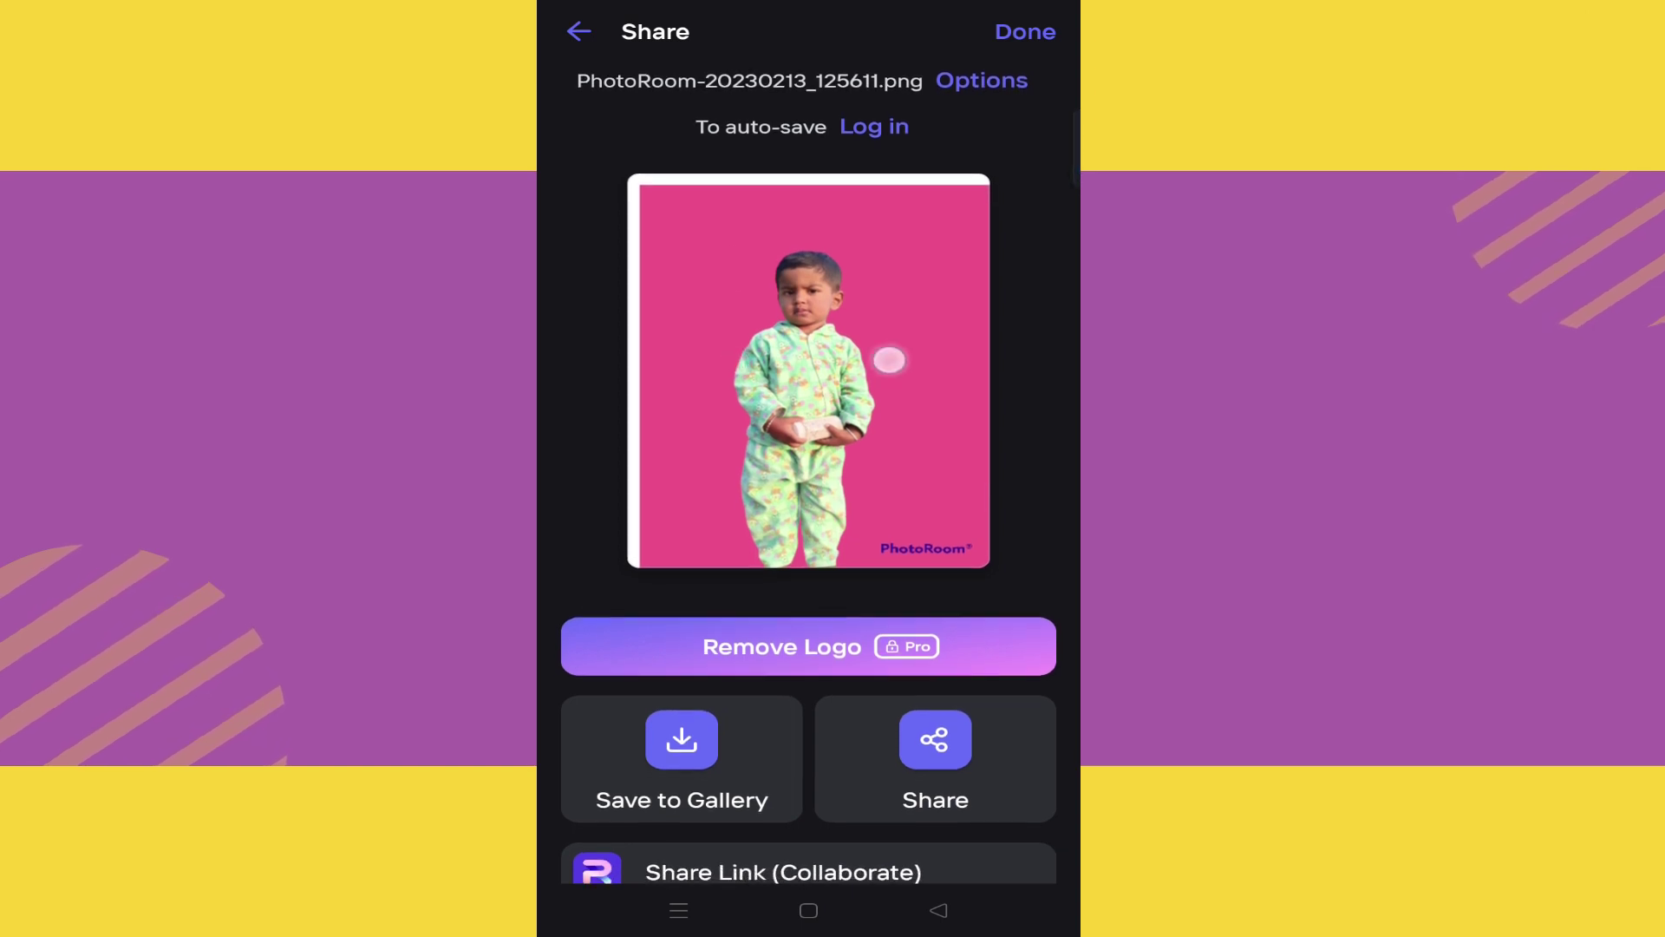
pyautogui.moveTo(884, 361); pyautogui.dragTo(876, 260)
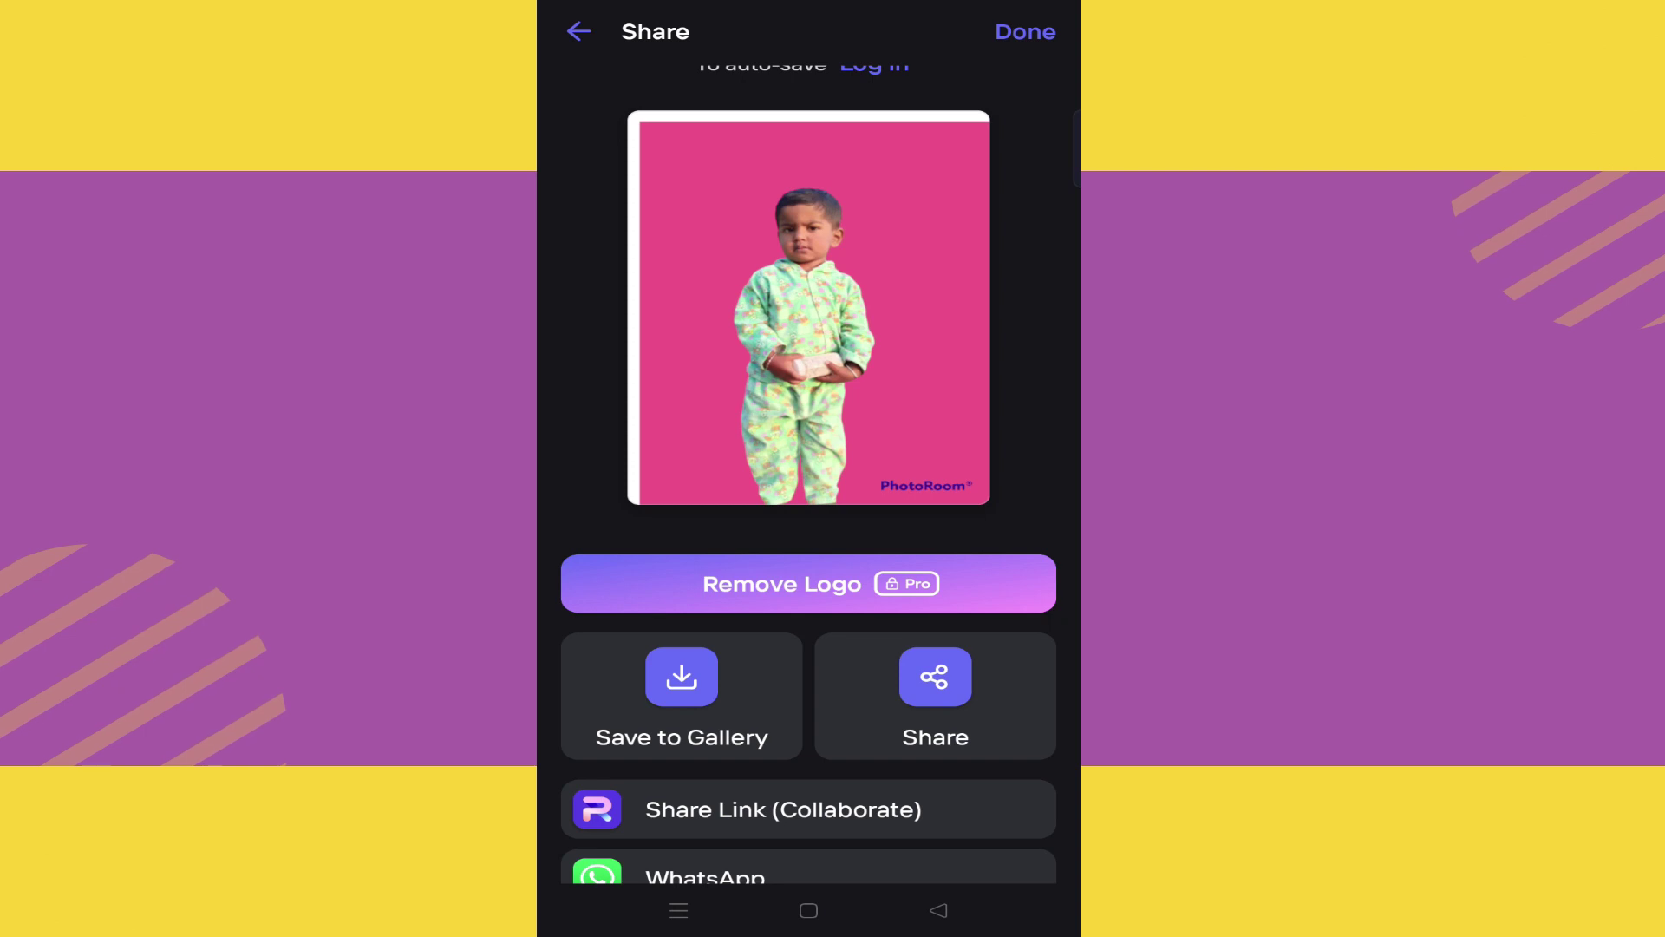